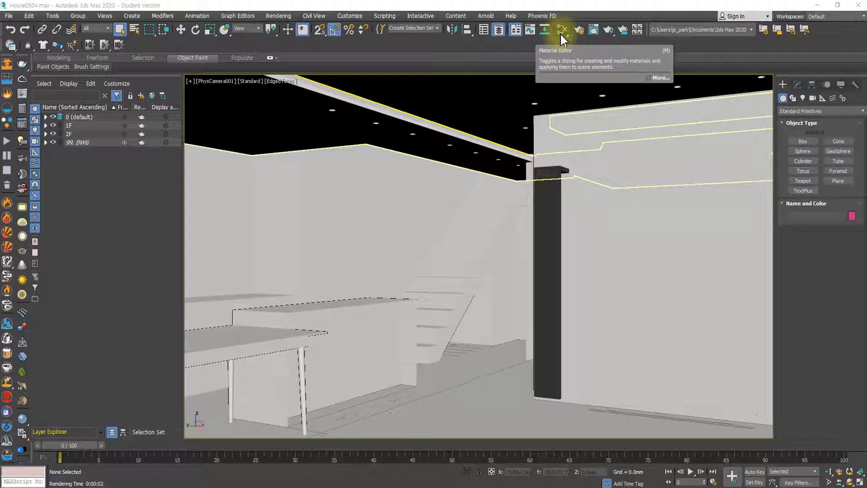
- Open the Slate Material Editor, move the unconnected VRayMtl node beside the other nodes and show its parameters
{"action": "left_click", "coordinate": [558, 36]}
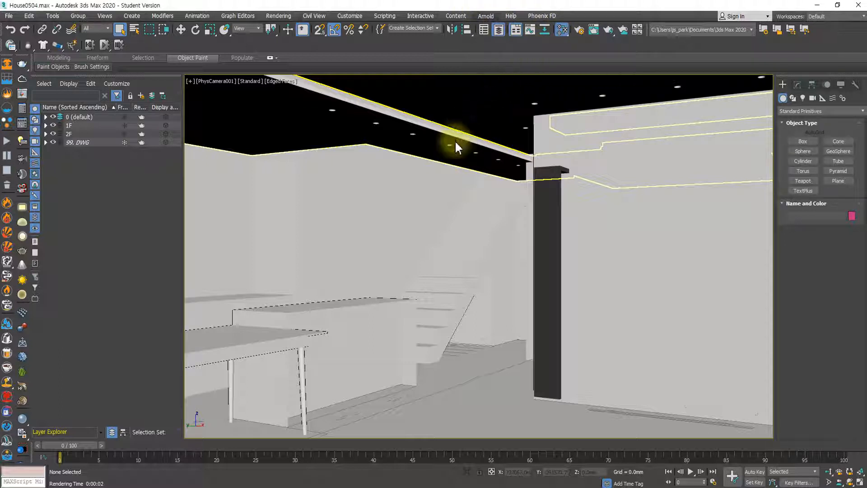
{"action": "left_click", "coordinate": [561, 30]}
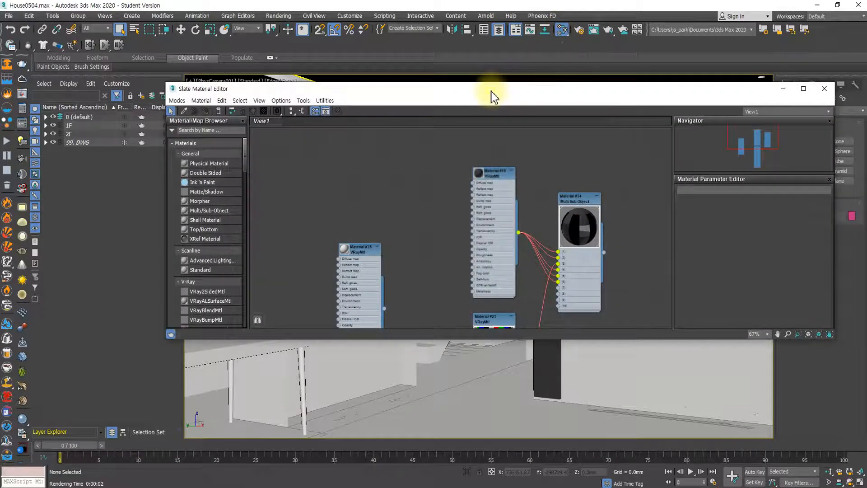
{"action": "left_click_drag", "start_coordinate": [489, 93], "coordinate": [383, 114]}
{"action": "scroll", "coordinate": [368, 176], "scroll_direction": "down", "scroll_amount": 3}
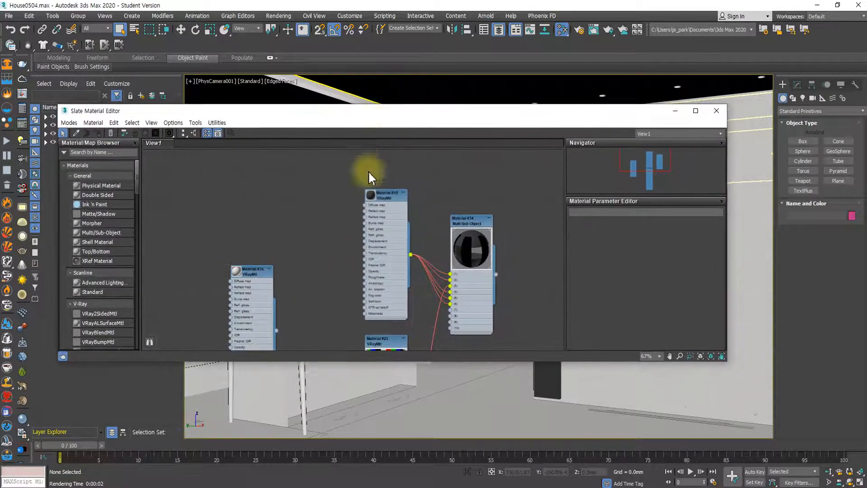
{"action": "scroll", "coordinate": [352, 246], "scroll_direction": "down", "scroll_amount": 2}
{"action": "left_click_drag", "start_coordinate": [286, 264], "coordinate": [313, 221]}
{"action": "double_click", "coordinate": [313, 221]}
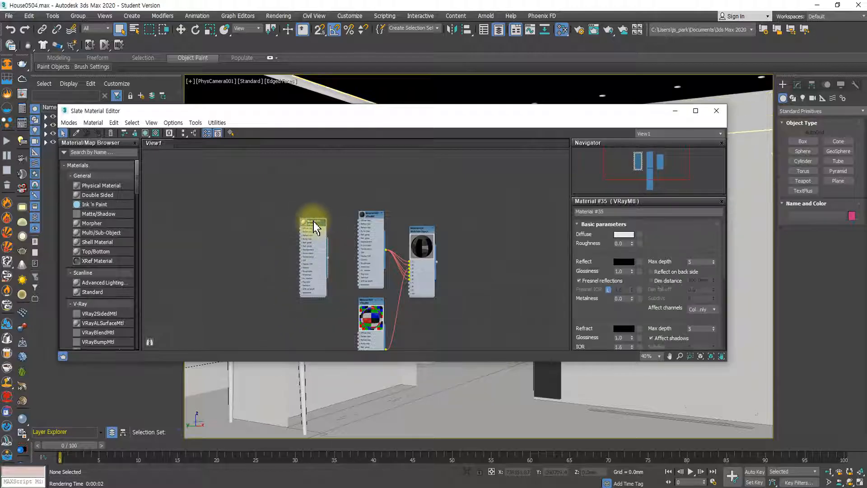
- Inspect the diffuse color values of the unconnected VRayMtl material and close the material editor
{"action": "left_click", "coordinate": [624, 234]}
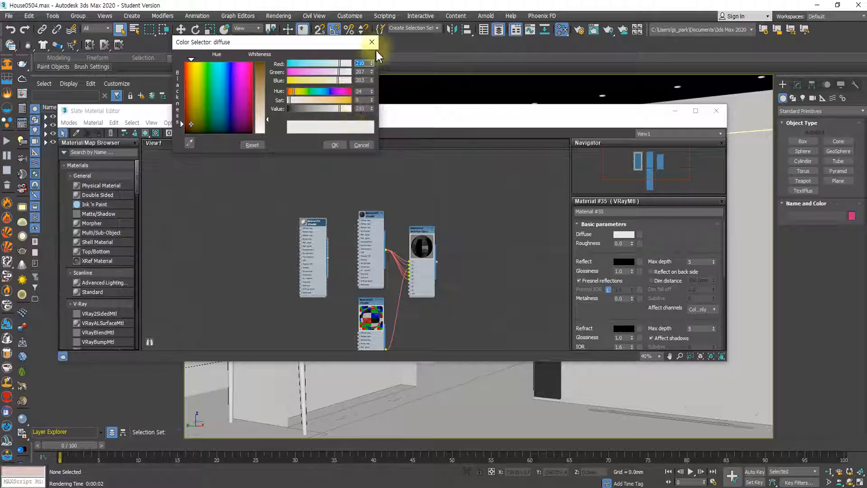
{"action": "left_click", "coordinate": [361, 108]}
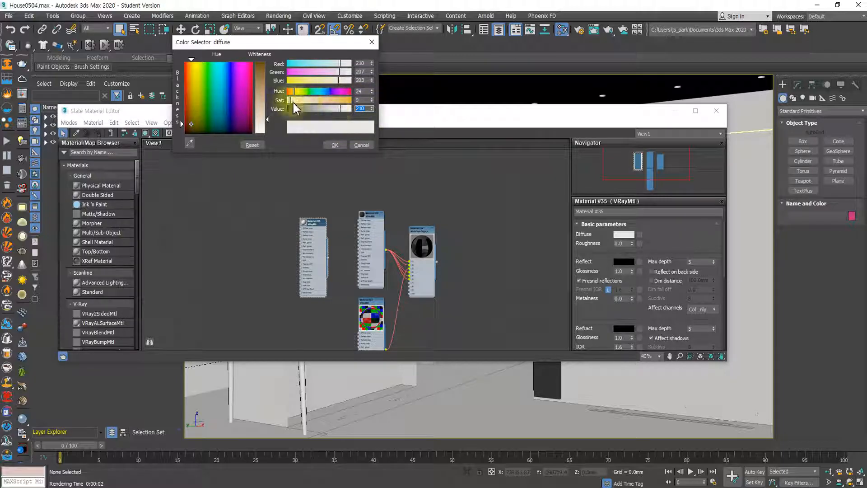
{"action": "left_click", "coordinate": [335, 144]}
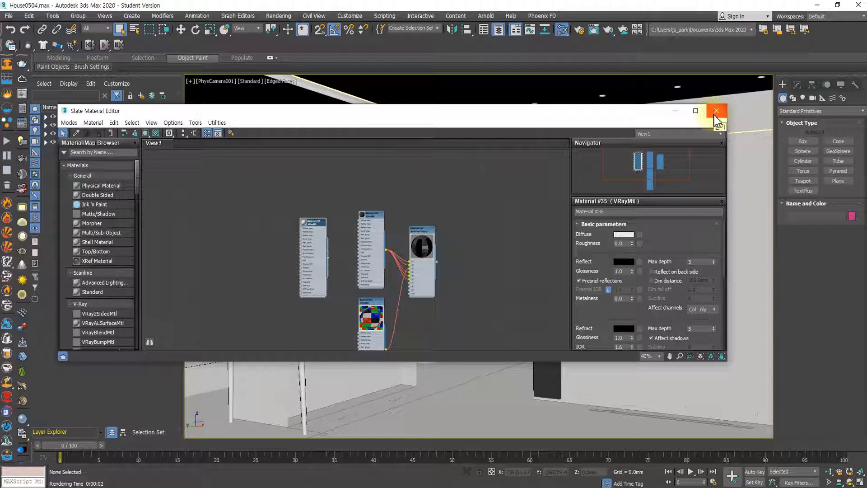
{"action": "left_click", "coordinate": [716, 111]}
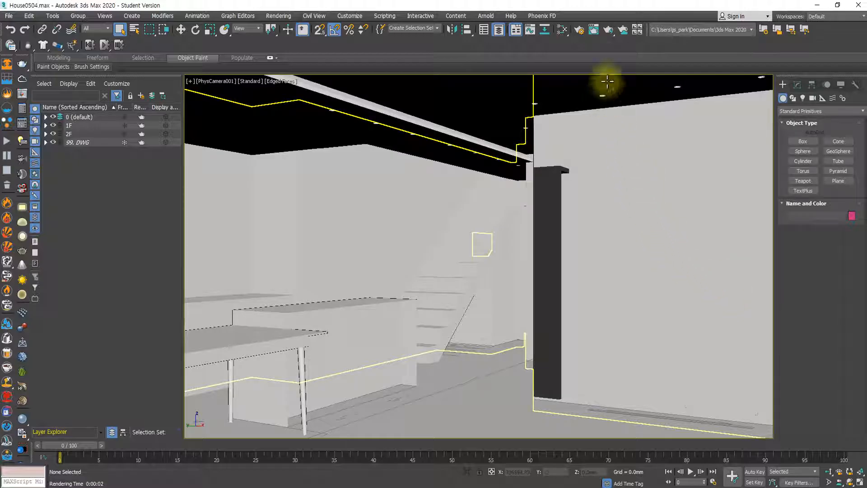
- View the last rendered image in the V-Ray frame buffer and close it
{"action": "left_click", "coordinate": [608, 30]}
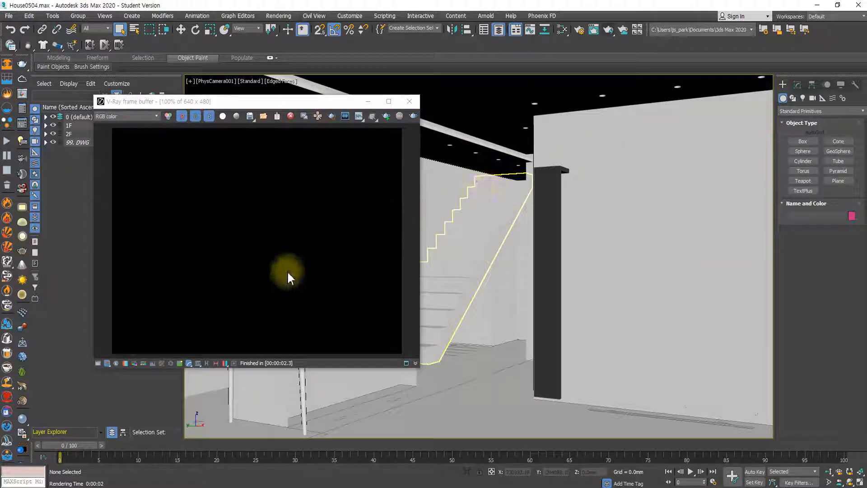
{"action": "left_click", "coordinate": [409, 101]}
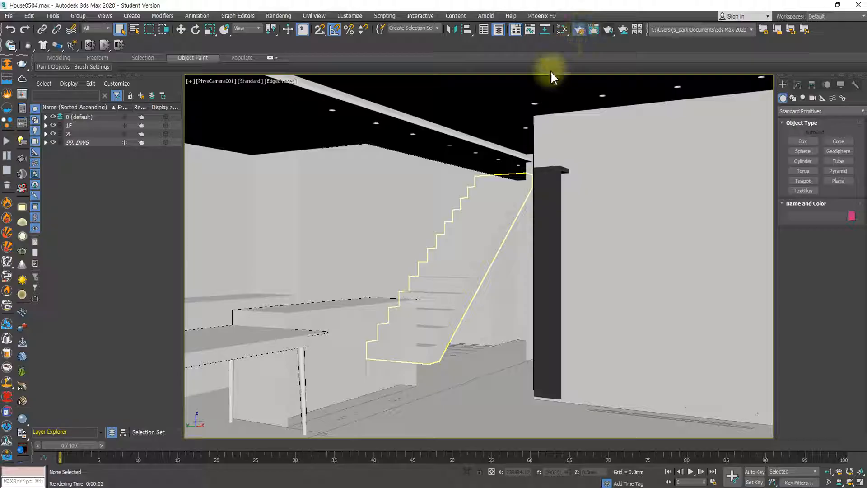
- Open the render setup and examine its Common, V-Ray, GI and Settings parameters
{"action": "key", "text": "F10"}
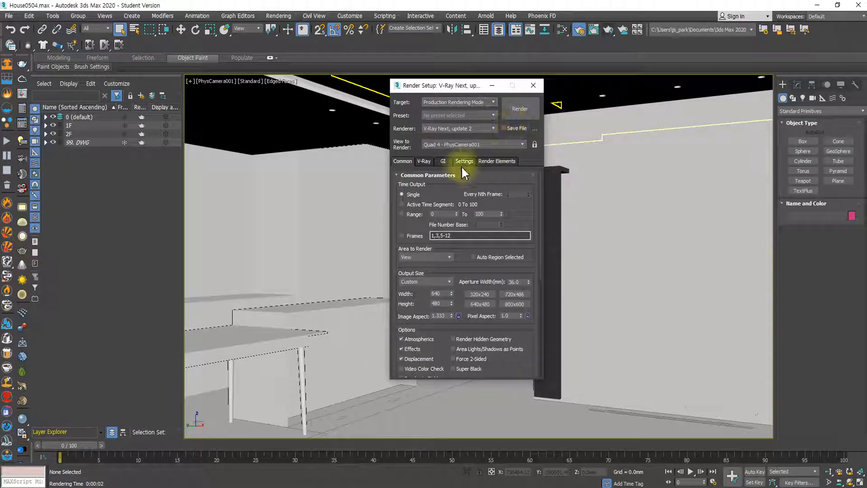
{"action": "left_click", "coordinate": [443, 161]}
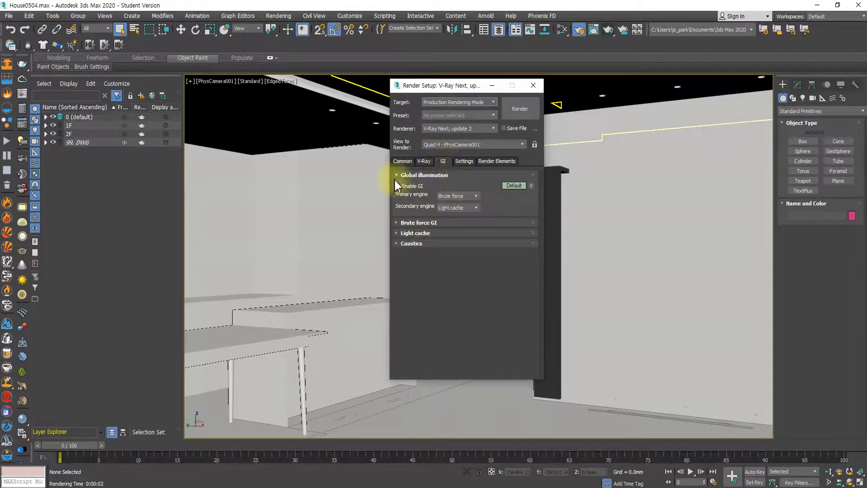
{"action": "left_click", "coordinate": [402, 162]}
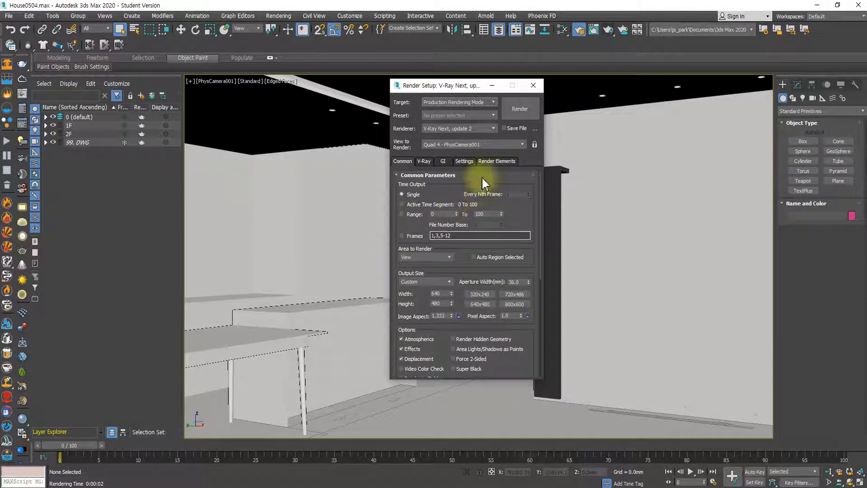
{"action": "left_click", "coordinate": [422, 163]}
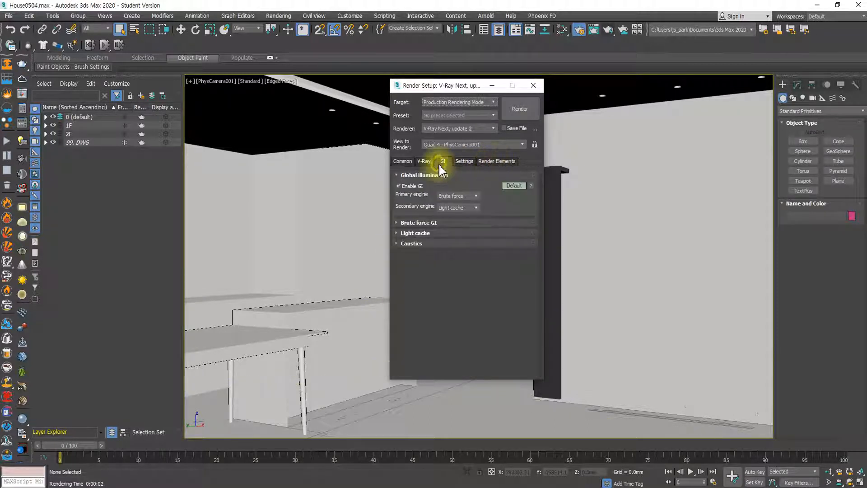
{"action": "left_click", "coordinate": [402, 161]}
{"action": "left_click", "coordinate": [423, 161]}
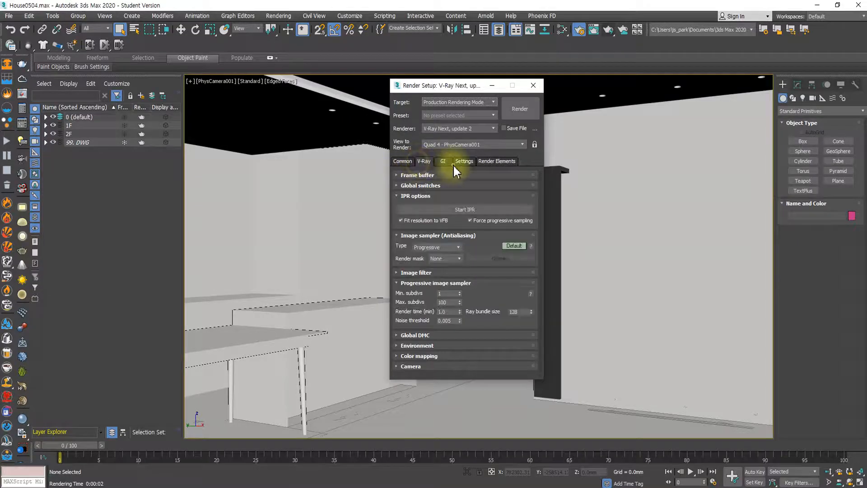
{"action": "left_click", "coordinate": [464, 161]}
{"action": "left_click", "coordinate": [402, 162]}
{"action": "left_click", "coordinate": [423, 161]}
{"action": "left_click", "coordinate": [443, 161]}
{"action": "left_click", "coordinate": [464, 161]}
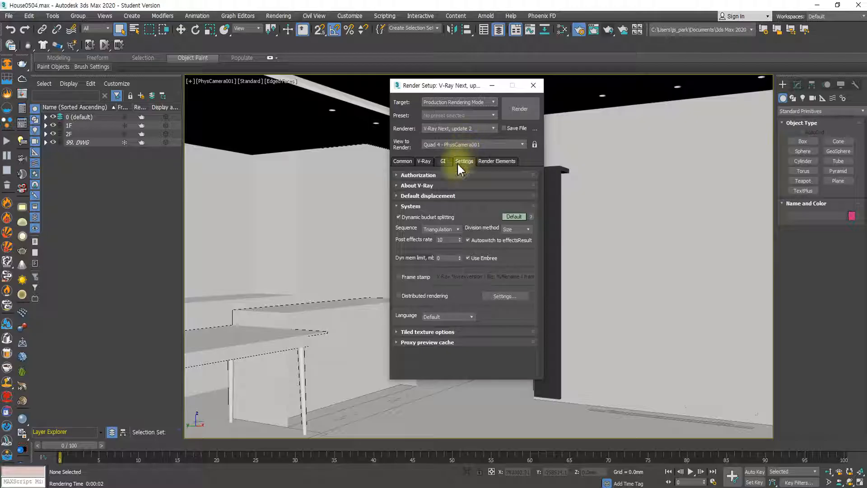
{"action": "left_click", "coordinate": [423, 161]}
{"action": "left_click", "coordinate": [443, 162]}
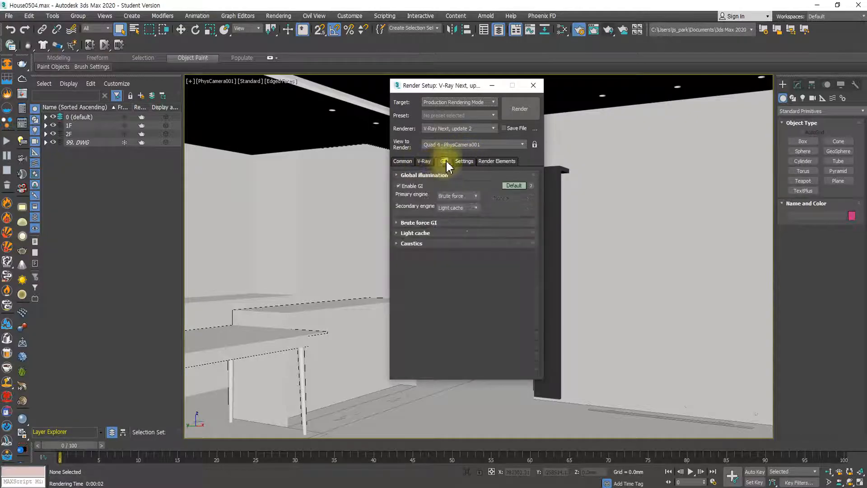
{"action": "left_click", "coordinate": [463, 161]}
- Choose V-Ray Next, update 2 as the renderer and close the render setup
{"action": "left_click", "coordinate": [493, 128]}
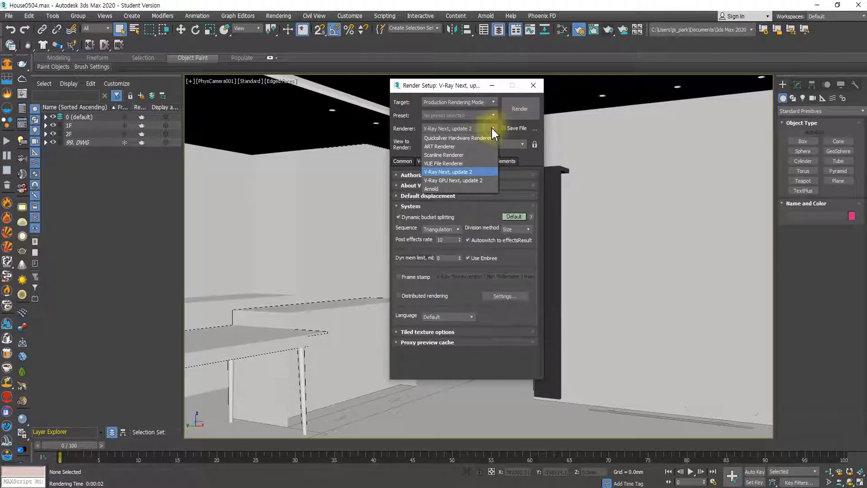
{"action": "left_click", "coordinate": [447, 172]}
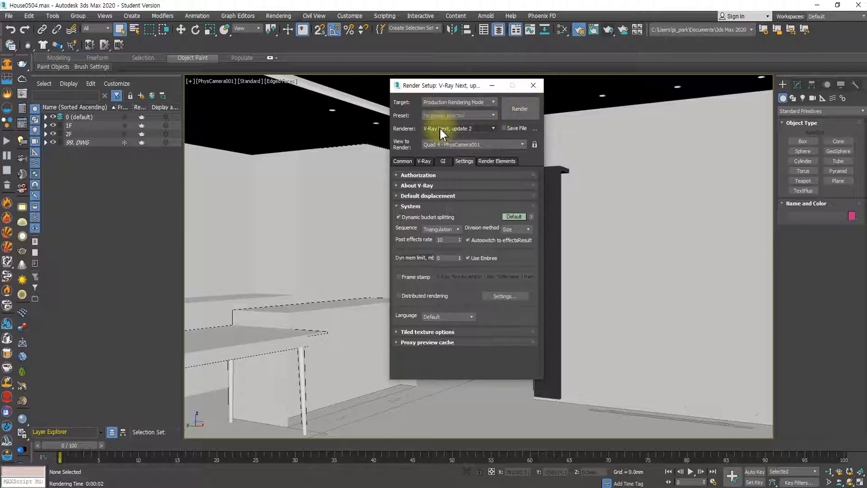
{"action": "left_click", "coordinate": [533, 86]}
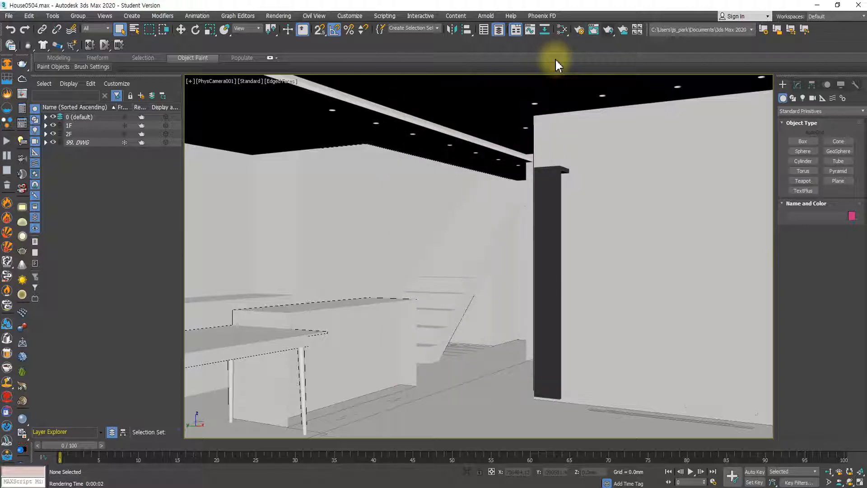
- Look over the available material types in the Slate Material Editor and close it
{"action": "left_click", "coordinate": [562, 29]}
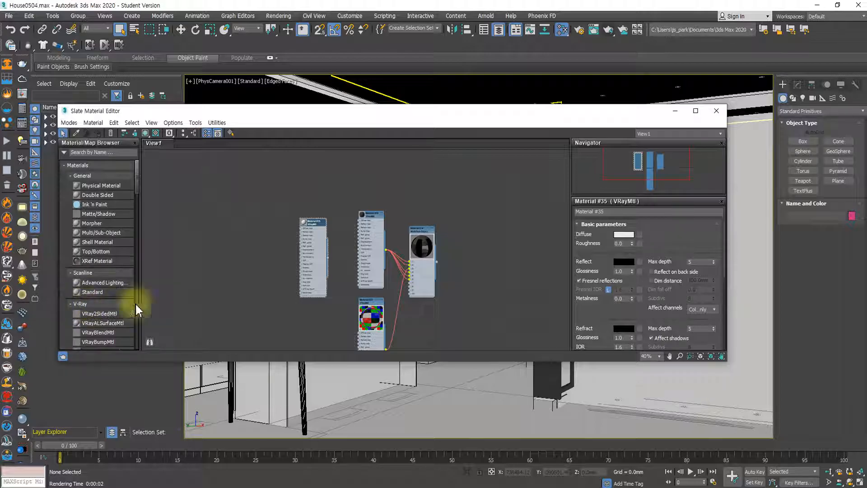
{"action": "left_click", "coordinate": [717, 113]}
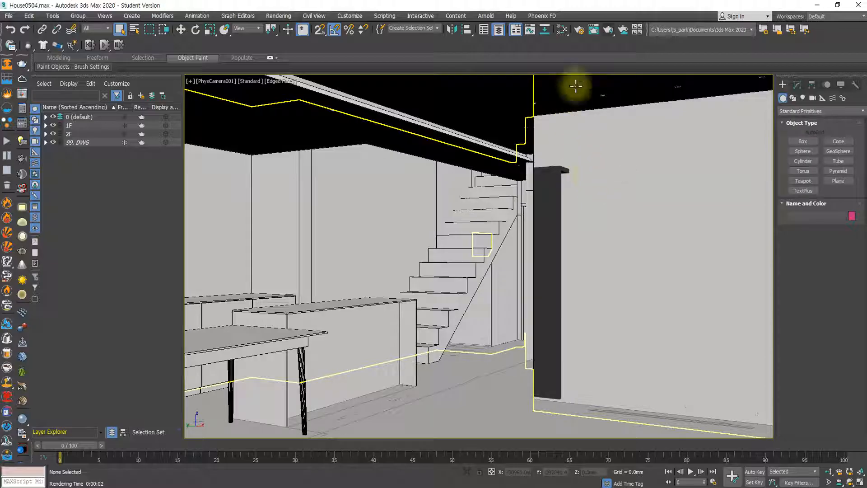
- Reopen the render setup and review its Common, V-Ray, GI, Settings and Render Elements parameters
{"action": "left_click", "coordinate": [579, 31]}
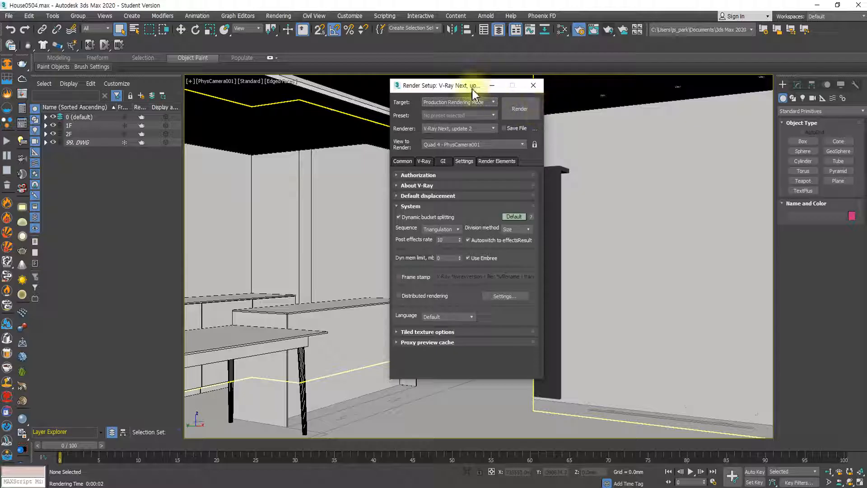
{"action": "left_click_drag", "start_coordinate": [472, 89], "coordinate": [446, 114]}
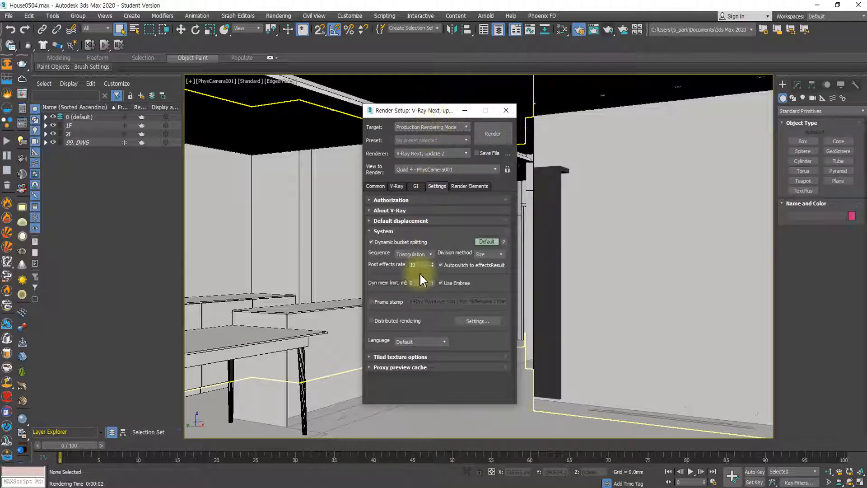
{"action": "left_click_drag", "start_coordinate": [395, 113], "coordinate": [433, 116]}
{"action": "left_click", "coordinate": [412, 188]}
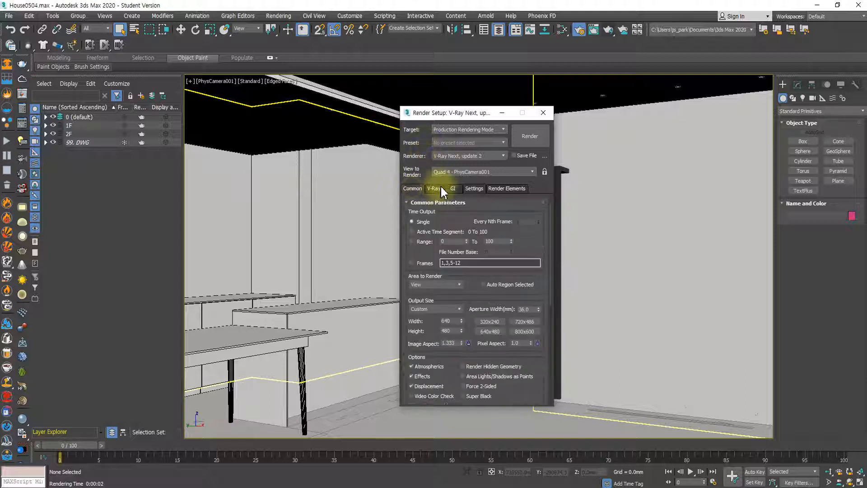
{"action": "left_click", "coordinate": [433, 188]}
{"action": "left_click", "coordinate": [453, 188]}
{"action": "left_click", "coordinate": [474, 188]}
{"action": "left_click", "coordinate": [510, 188]}
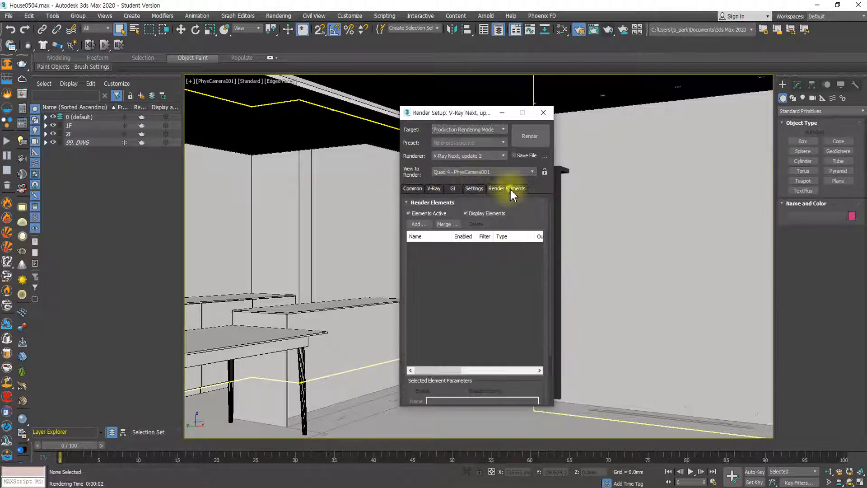
{"action": "left_click", "coordinate": [415, 190]}
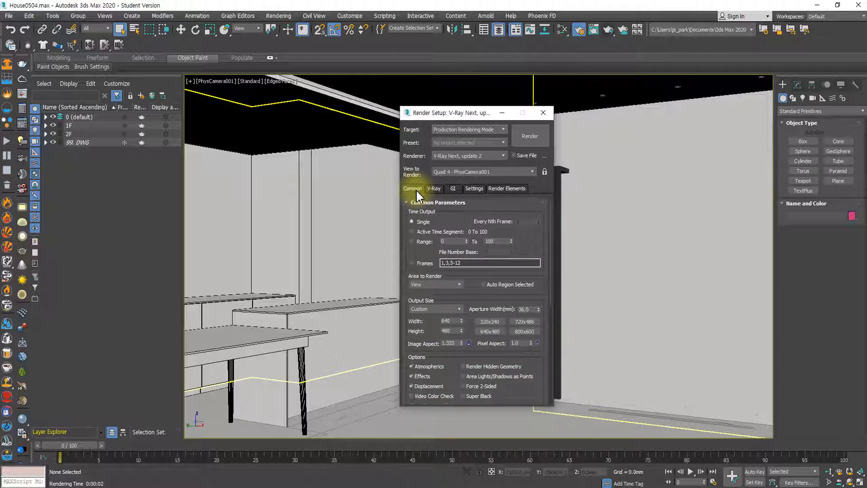
{"action": "left_click", "coordinate": [474, 188]}
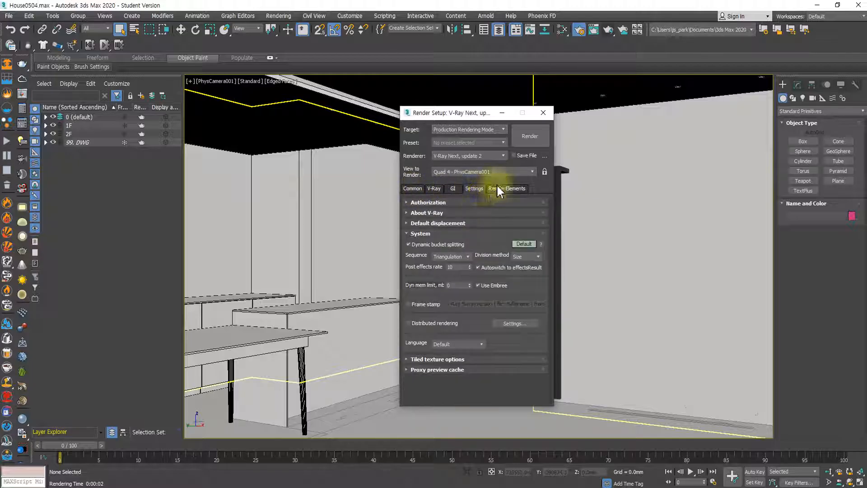
{"action": "left_click", "coordinate": [498, 187]}
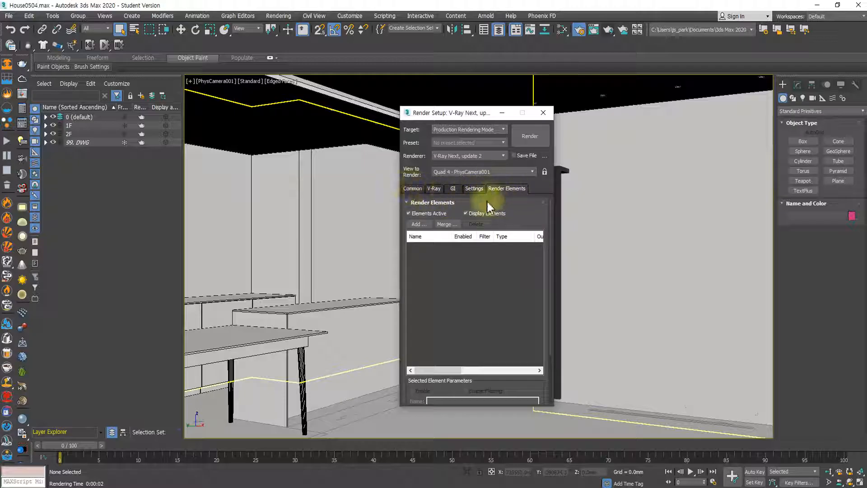
- Set the render's time output to Single and scrub the time slider back to frame 0
{"action": "left_click", "coordinate": [412, 188]}
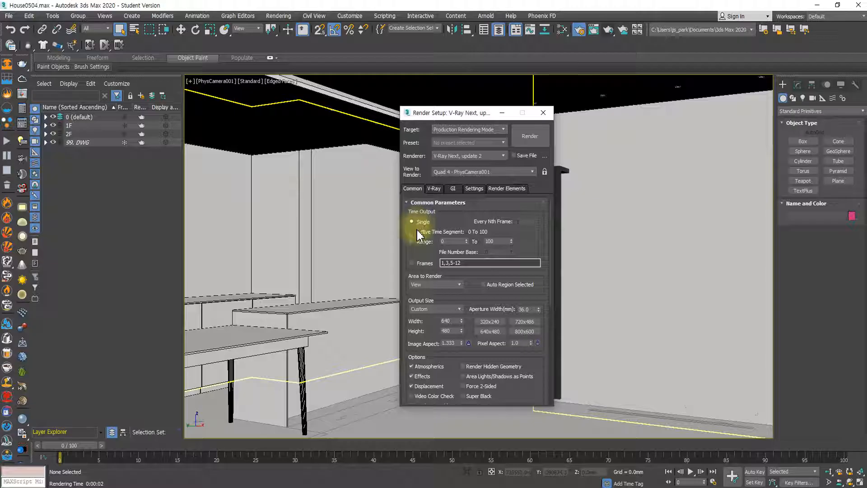
{"action": "left_click", "coordinate": [413, 221]}
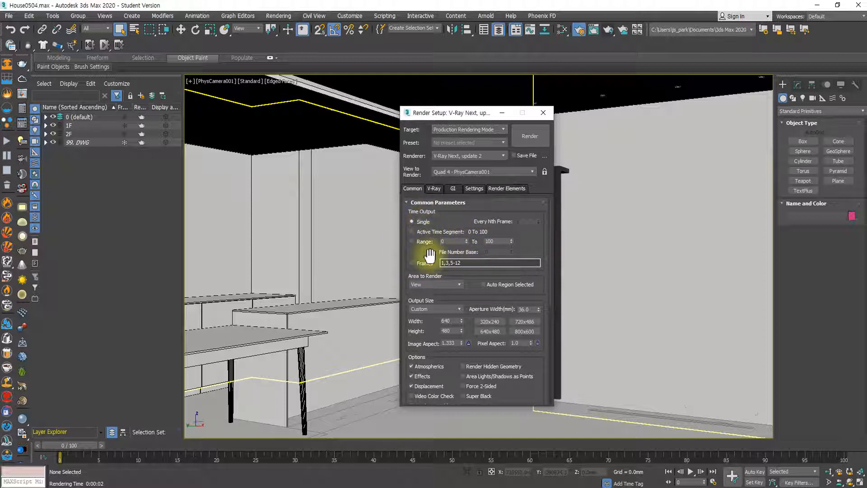
{"action": "left_click_drag", "start_coordinate": [71, 445], "coordinate": [14, 416]}
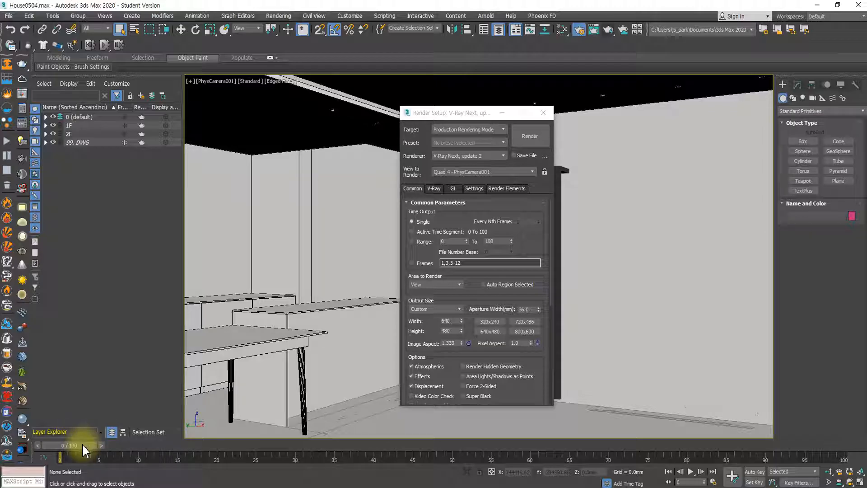
{"action": "left_click_drag", "start_coordinate": [84, 450], "coordinate": [14, 458]}
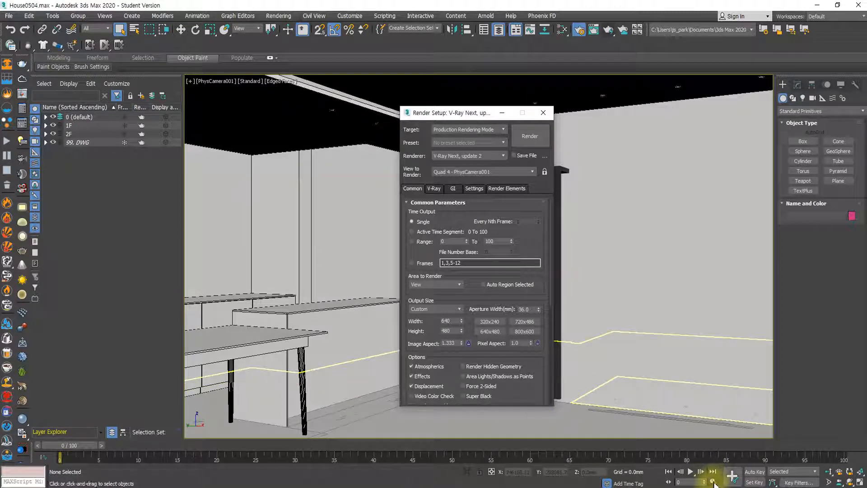
- Set the animation end time to 500 in the time configuration
{"action": "left_click", "coordinate": [714, 481]}
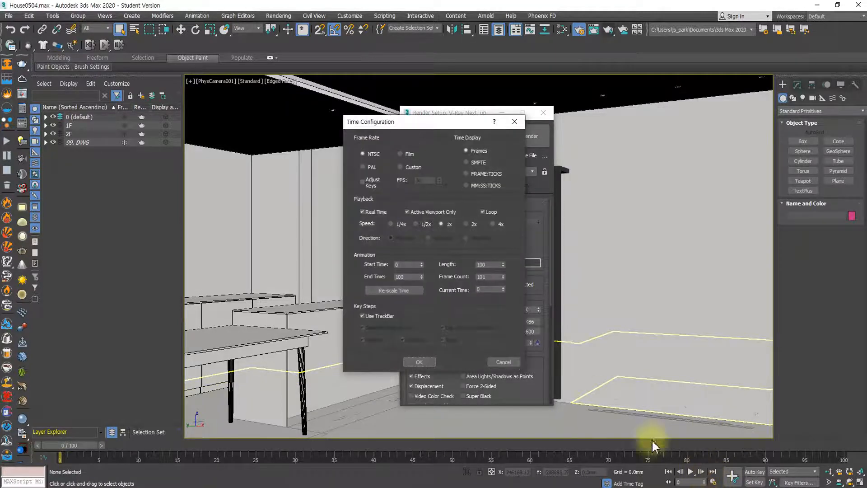
{"action": "double_click", "coordinate": [416, 277]}
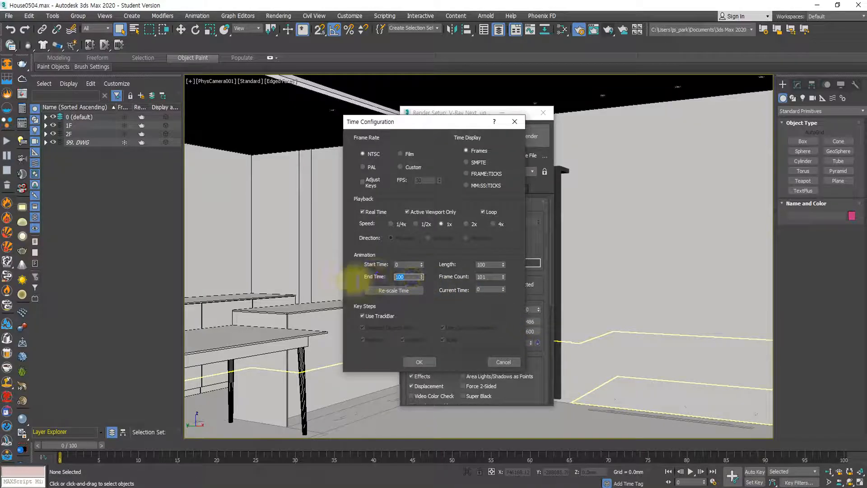
{"action": "type", "text": "500"}
{"action": "key", "text": "Return"}
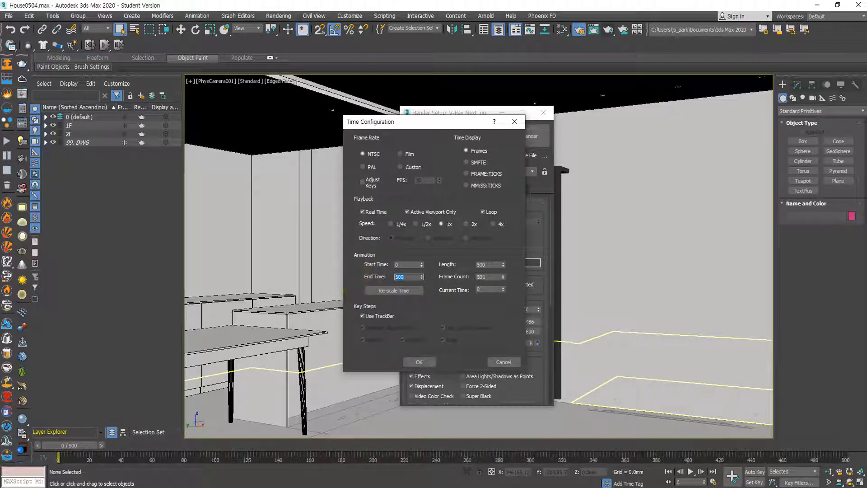
{"action": "left_click", "coordinate": [419, 361]}
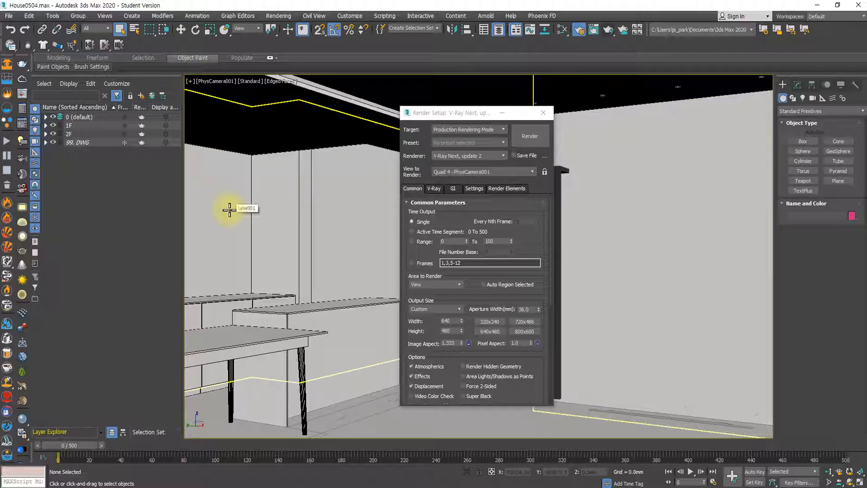
- Show all four viewports with the render setup moved off the camera view, and choose View as the area to render
{"action": "key", "text": "alt+w"}
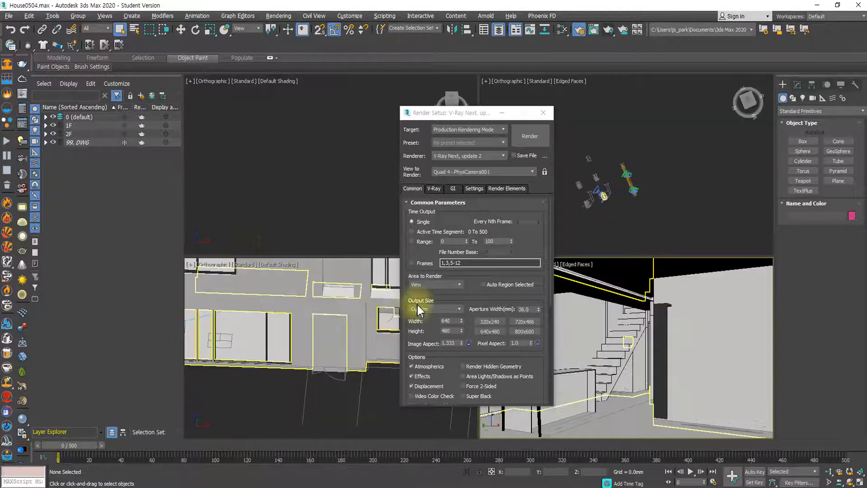
{"action": "left_click_drag", "start_coordinate": [493, 112], "coordinate": [371, 127]}
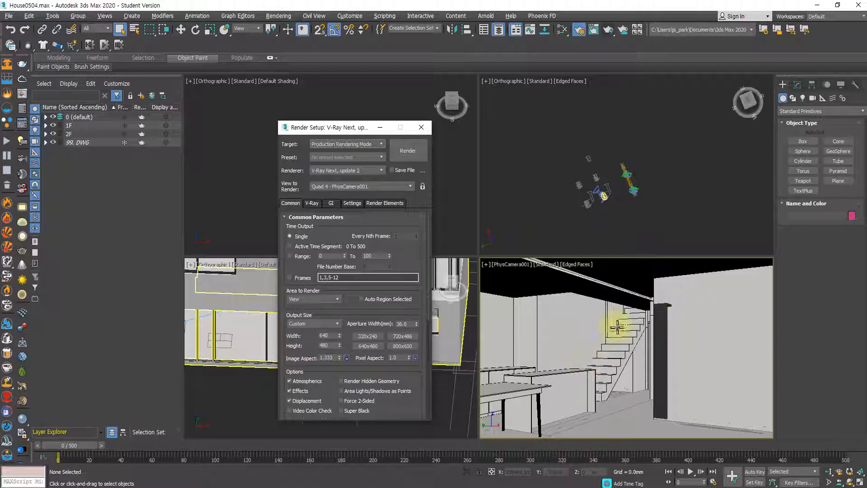
{"action": "left_click", "coordinate": [325, 298]}
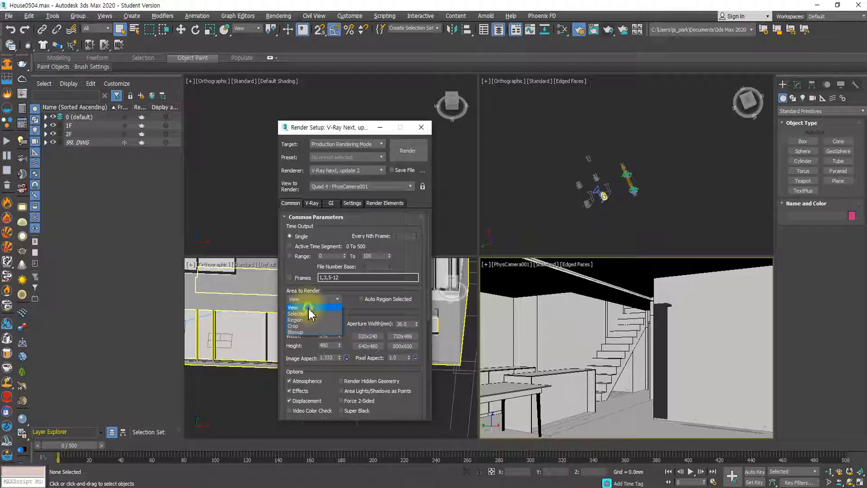
{"action": "left_click", "coordinate": [309, 308]}
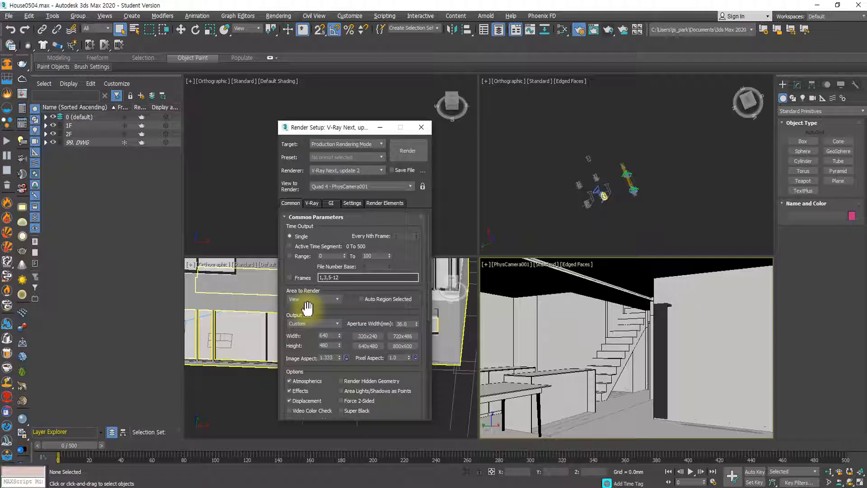
- Test-render the PhysCamera001 view at 640 x 480, switch region rendering on and off in the V-Ray frame buffer, and minimize it
{"action": "left_click", "coordinate": [608, 36]}
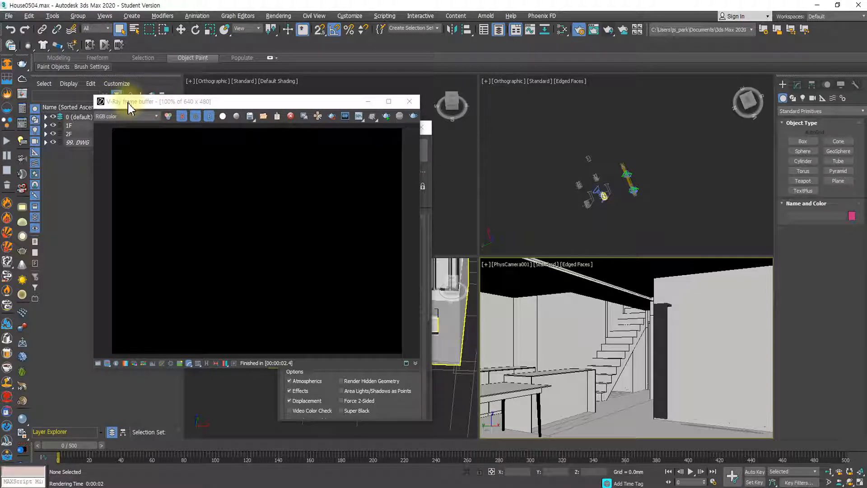
{"action": "left_click_drag", "start_coordinate": [237, 98], "coordinate": [158, 93]}
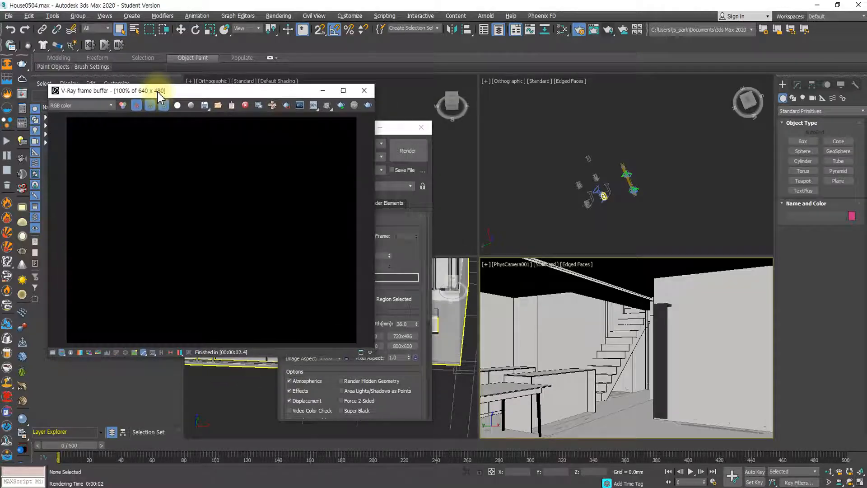
{"action": "left_click", "coordinate": [286, 107]}
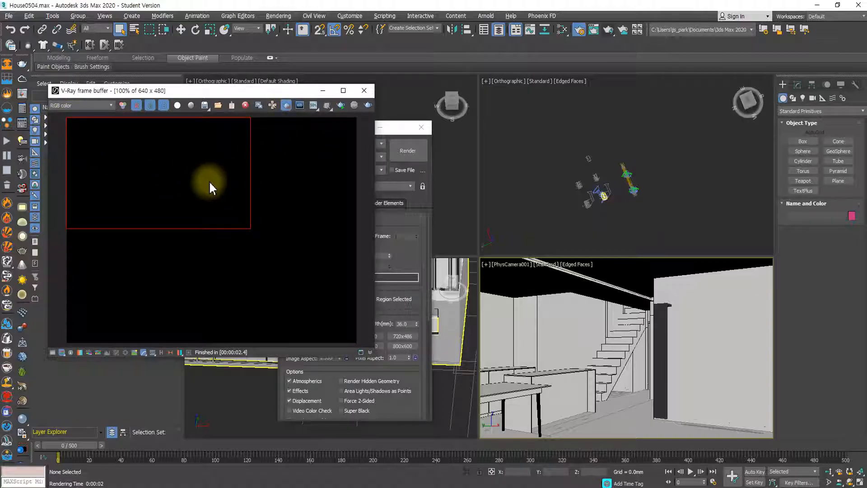
{"action": "left_click", "coordinate": [287, 107]}
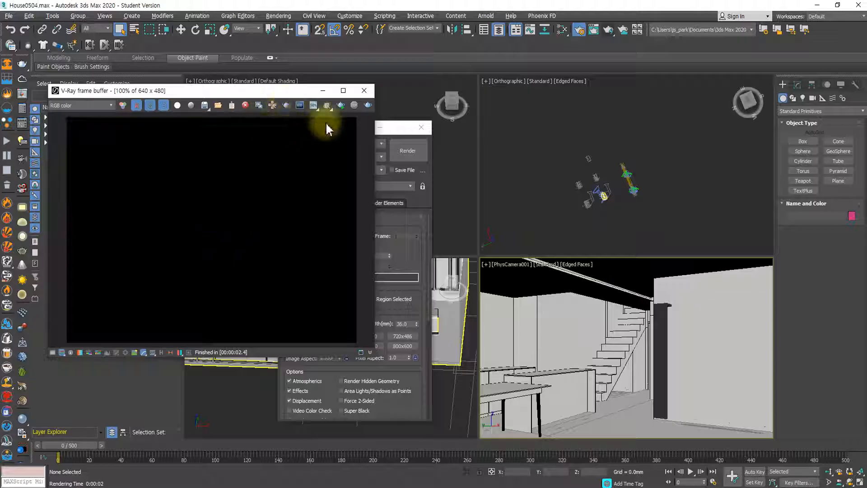
{"action": "left_click", "coordinate": [324, 91]}
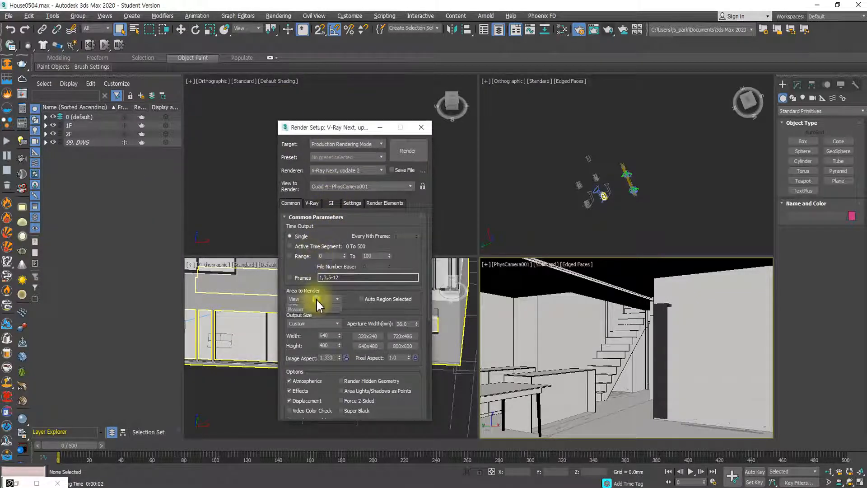
- Set the output size's image aspect to 1.6 and lock it
{"action": "left_click", "coordinate": [316, 299]}
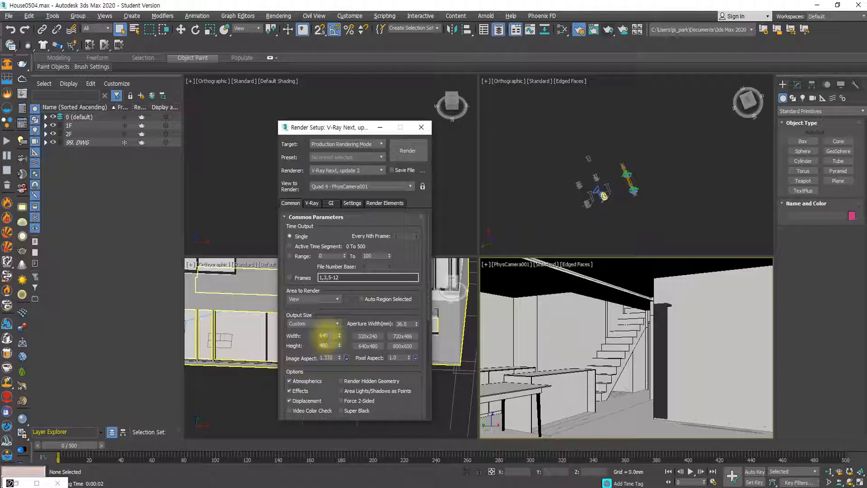
{"action": "double_click", "coordinate": [324, 335]}
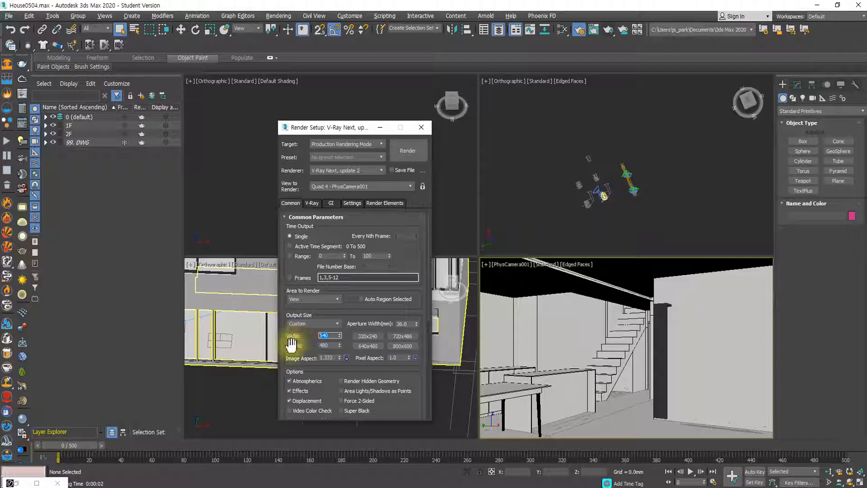
{"action": "double_click", "coordinate": [327, 345]}
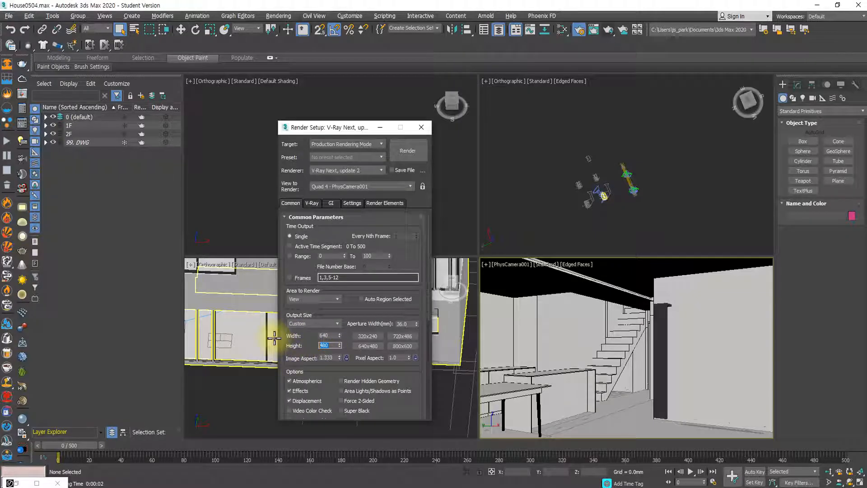
{"action": "double_click", "coordinate": [326, 357]}
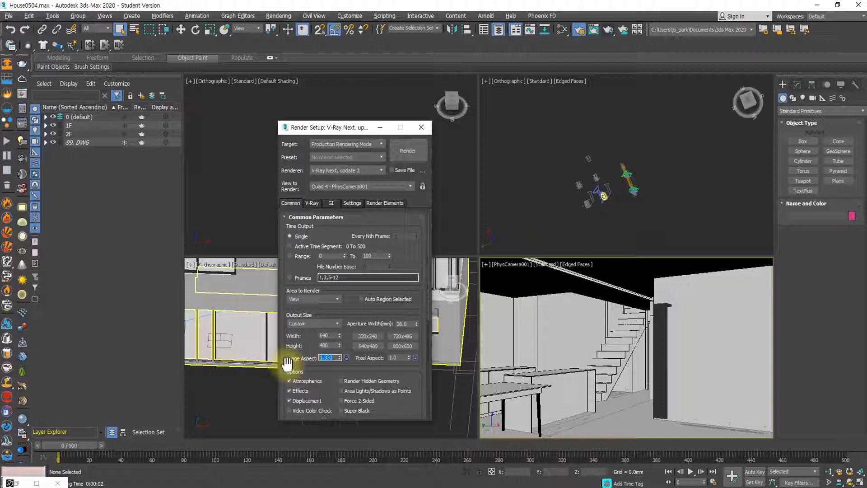
{"action": "type", "text": "1.6"}
{"action": "key", "text": "Return"}
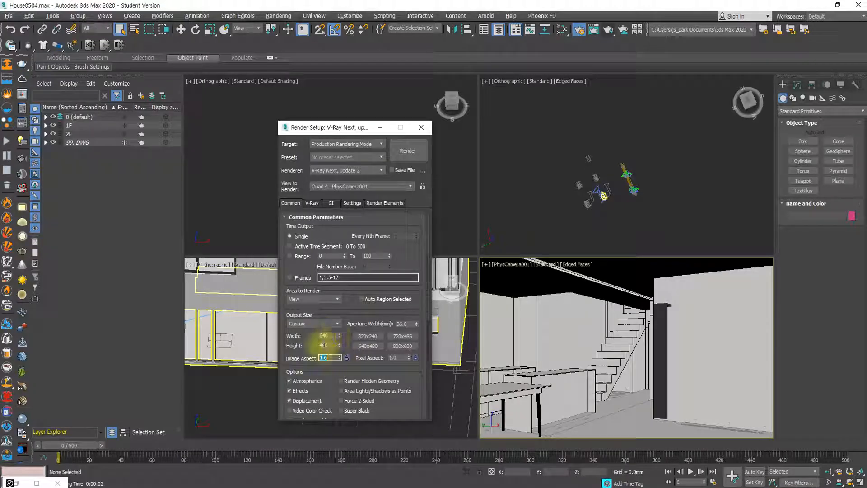
{"action": "left_click", "coordinate": [346, 357]}
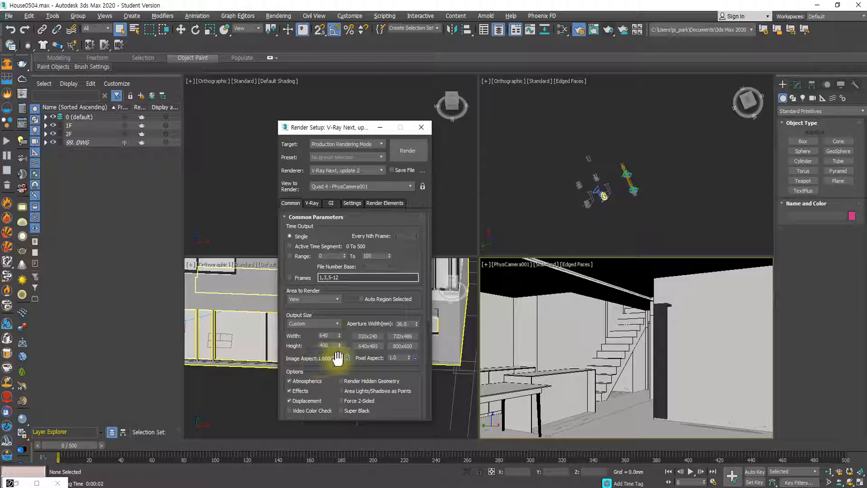
- Set the render output width to 1600 with the image aspect locked
{"action": "double_click", "coordinate": [326, 335]}
{"action": "type", "text": "16"}
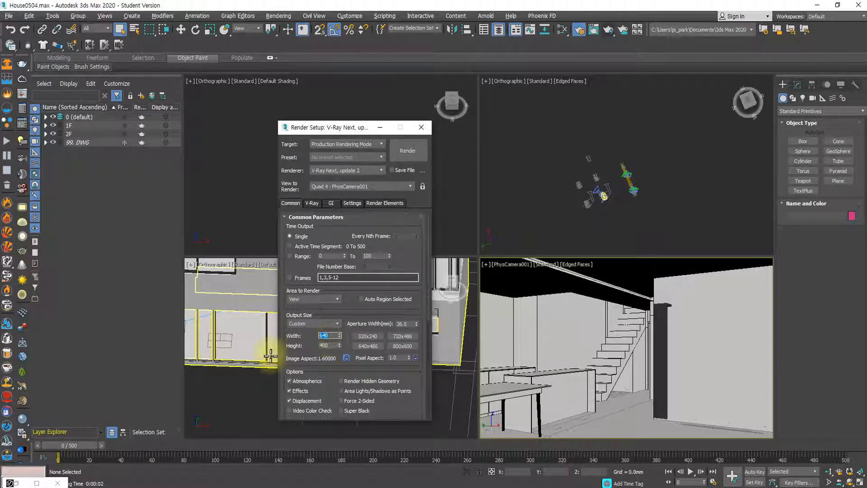
{"action": "type", "text": "00"}
{"action": "key", "text": "Return"}
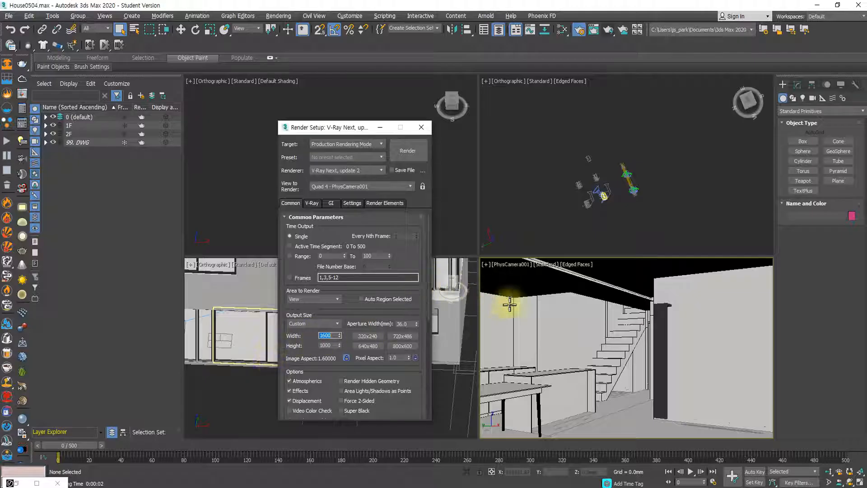
- Maximize the PhysCamera001 viewport and test-render it at 1600 x 1000, viewing the frame buffer at 50% before minimizing it
{"action": "left_click", "coordinate": [557, 293]}
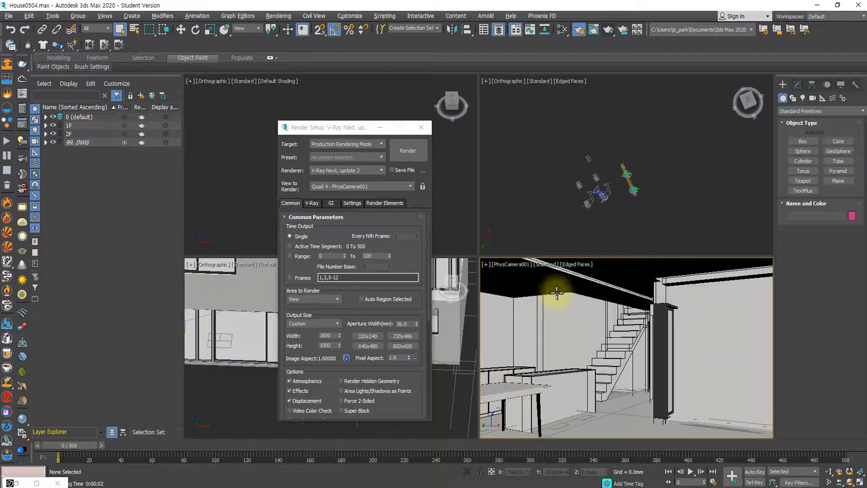
{"action": "key", "text": "alt+w"}
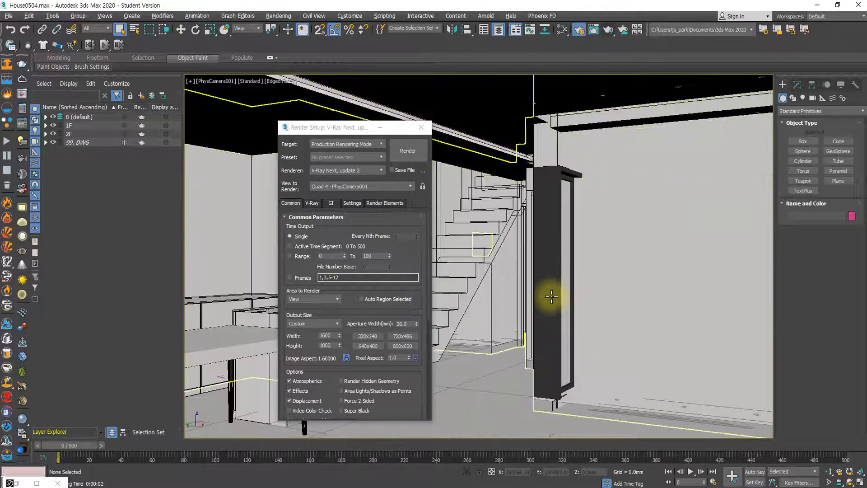
{"action": "left_click", "coordinate": [608, 29]}
{"action": "left_click_drag", "start_coordinate": [446, 107], "coordinate": [399, 15]}
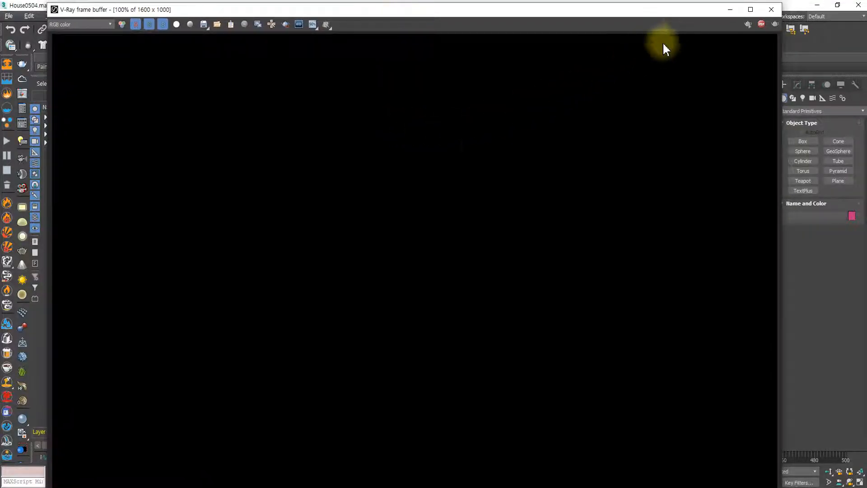
{"action": "scroll", "coordinate": [454, 175], "scroll_direction": "down", "scroll_amount": 2}
{"action": "scroll", "coordinate": [466, 203], "scroll_direction": "up", "scroll_amount": 2}
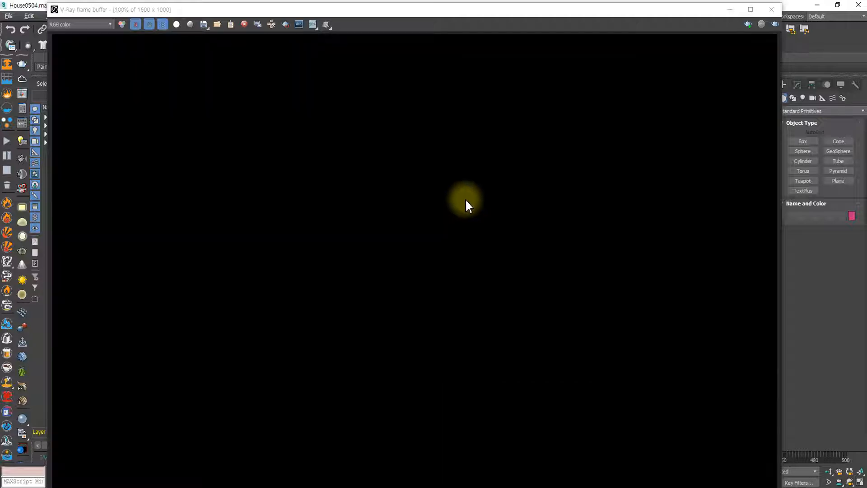
{"action": "scroll", "coordinate": [466, 204], "scroll_direction": "down", "scroll_amount": 2}
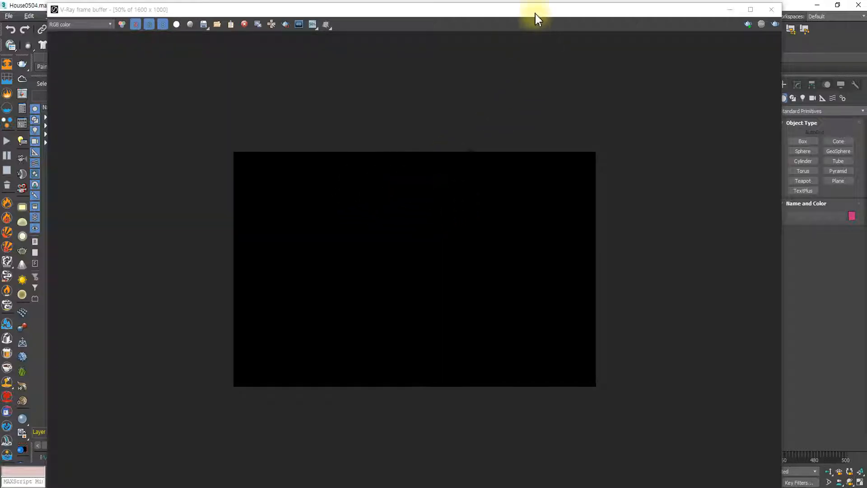
{"action": "left_click_drag", "start_coordinate": [536, 14], "coordinate": [500, 16]}
{"action": "left_click", "coordinate": [693, 16]}
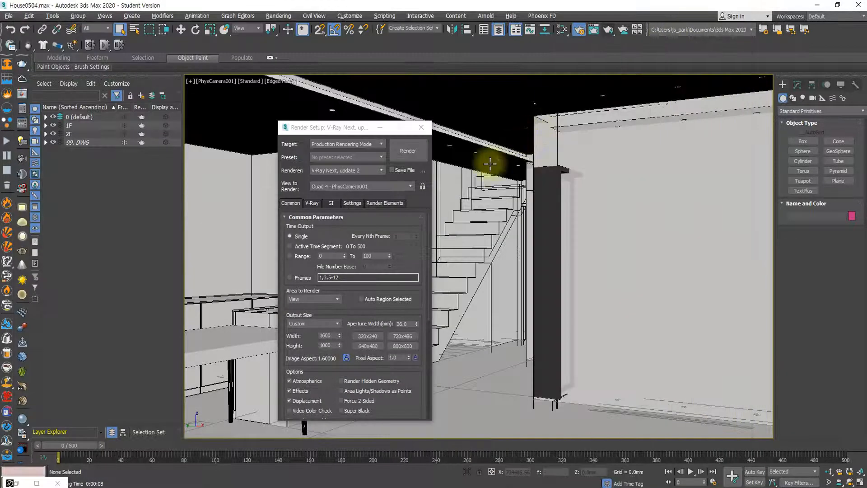
- Look through the film and video presets for the output size and keep Custom with the image aspect locked
{"action": "left_click", "coordinate": [346, 357]}
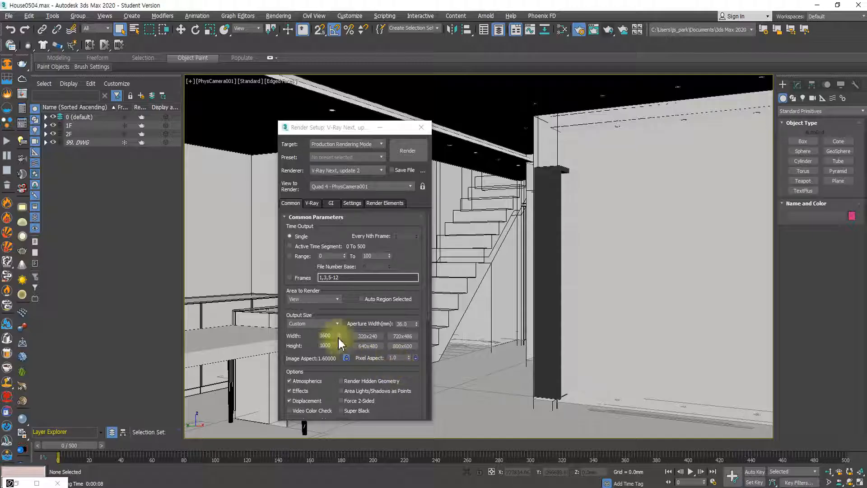
{"action": "left_click", "coordinate": [326, 324]}
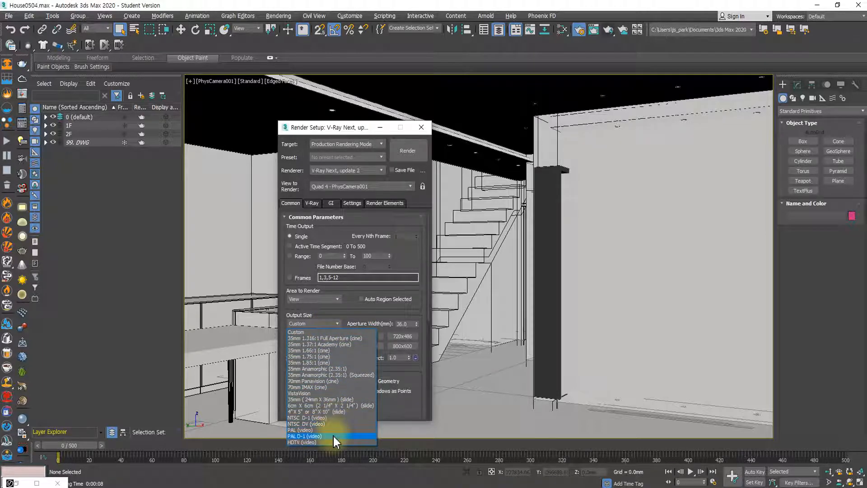
{"action": "left_click", "coordinate": [324, 306]}
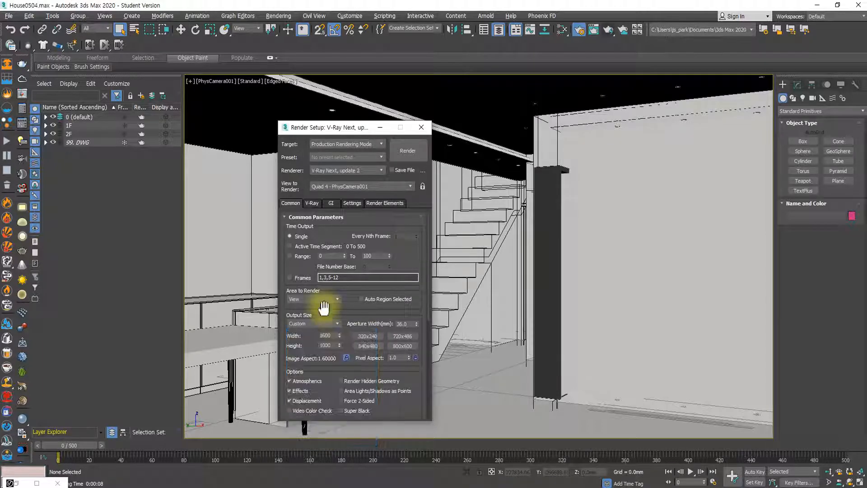
{"action": "left_click", "coordinate": [322, 324]}
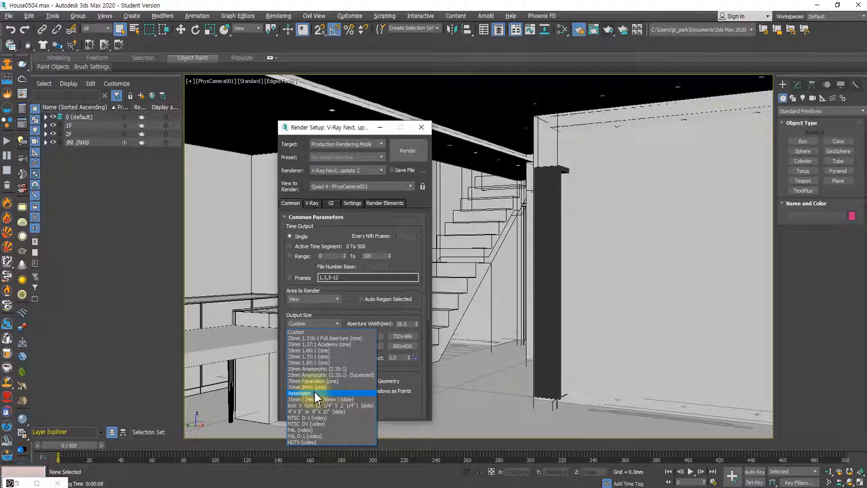
{"action": "left_click", "coordinate": [319, 329]}
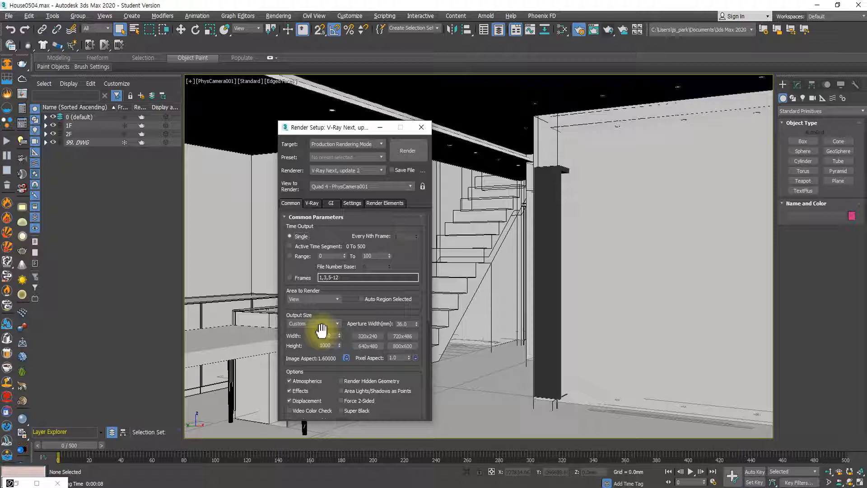
- Examine the render options, advanced lighting, bitmap performance and render output settings of the common parameters
{"action": "scroll", "coordinate": [357, 370], "scroll_direction": "down", "scroll_amount": 3}
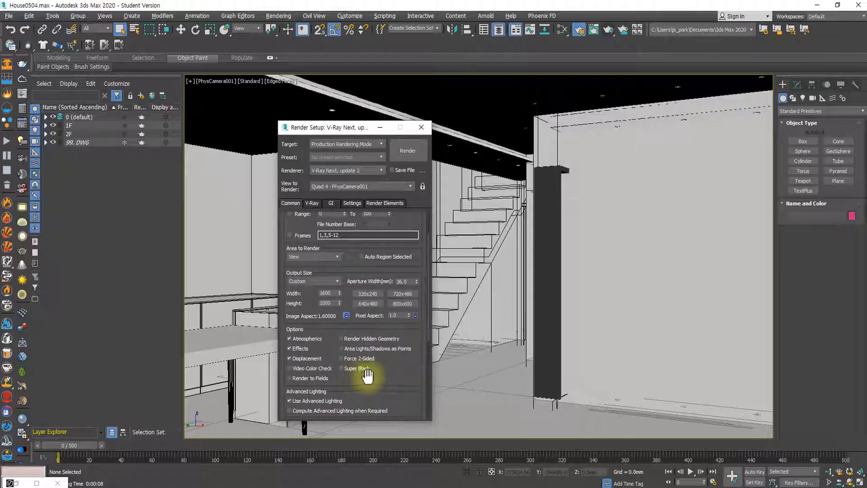
{"action": "scroll", "coordinate": [379, 378], "scroll_direction": "down", "scroll_amount": 1}
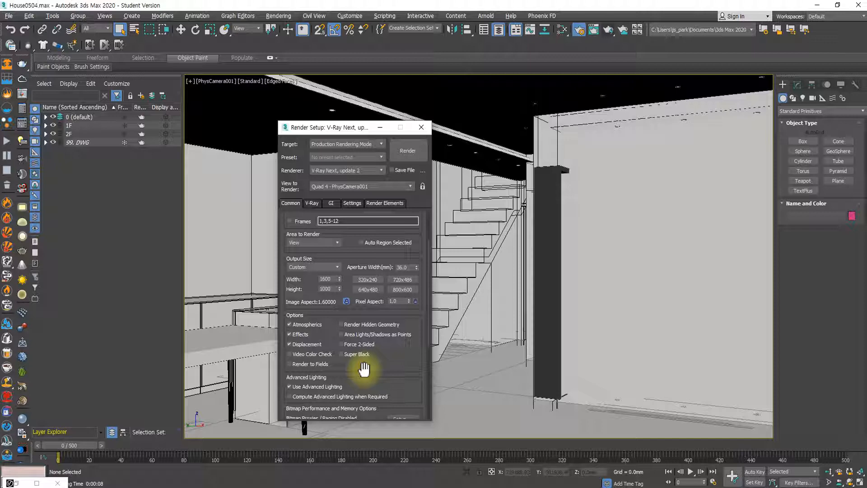
{"action": "scroll", "coordinate": [387, 338], "scroll_direction": "down", "scroll_amount": 3}
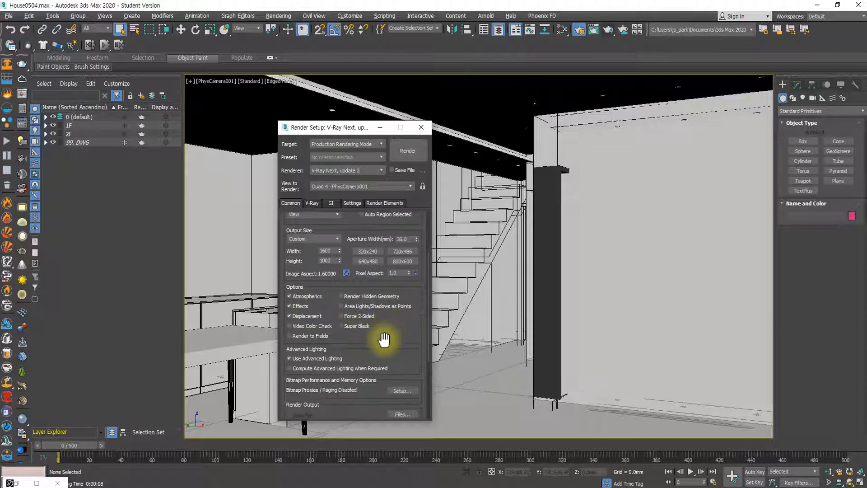
{"action": "scroll", "coordinate": [377, 343], "scroll_direction": "down", "scroll_amount": 2}
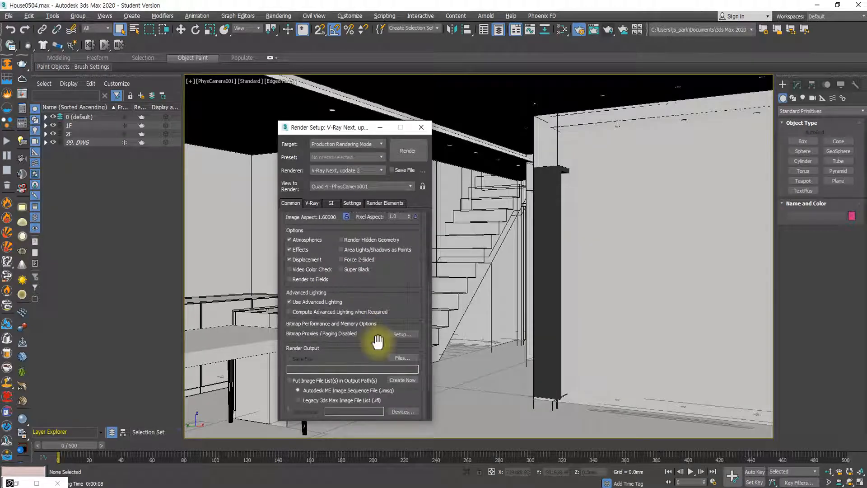
{"action": "scroll", "coordinate": [377, 342], "scroll_direction": "down", "scroll_amount": 3}
{"action": "scroll", "coordinate": [377, 342], "scroll_direction": "up", "scroll_amount": 7}
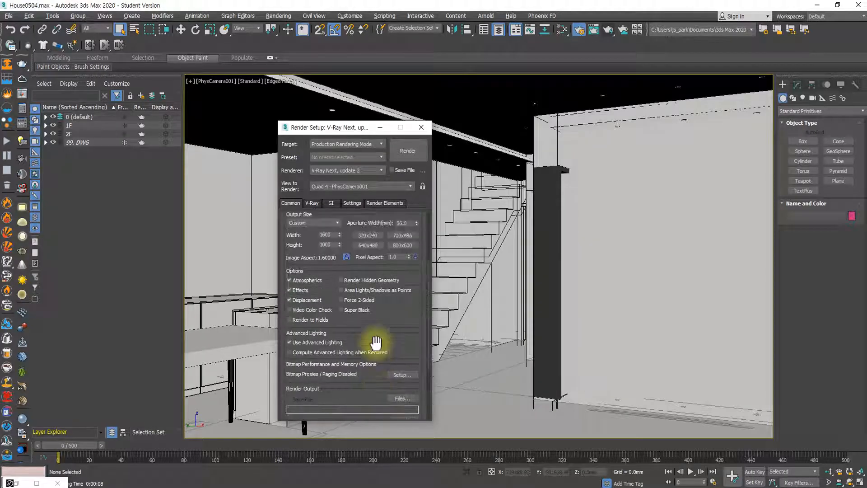
{"action": "scroll", "coordinate": [376, 342], "scroll_direction": "down", "scroll_amount": 5}
{"action": "scroll", "coordinate": [377, 342], "scroll_direction": "down", "scroll_amount": 2}
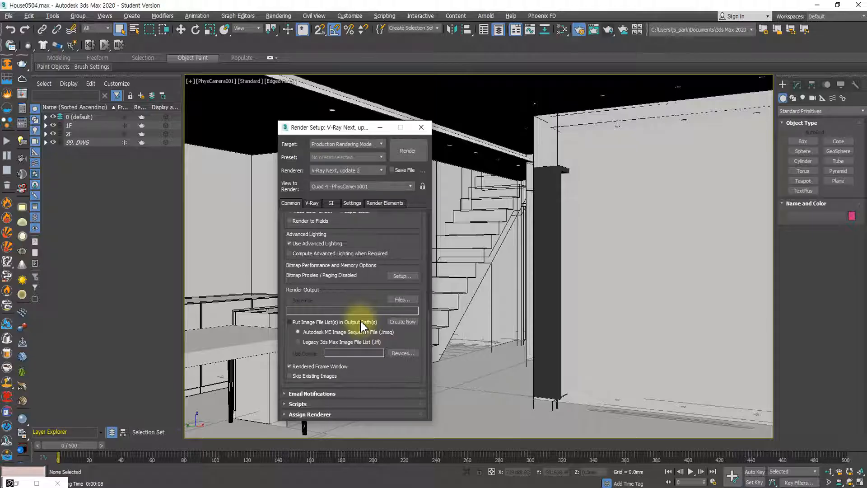
- Test-render the PhysCamera001 view as a single frame and close the frame buffer
{"action": "left_click", "coordinate": [408, 153]}
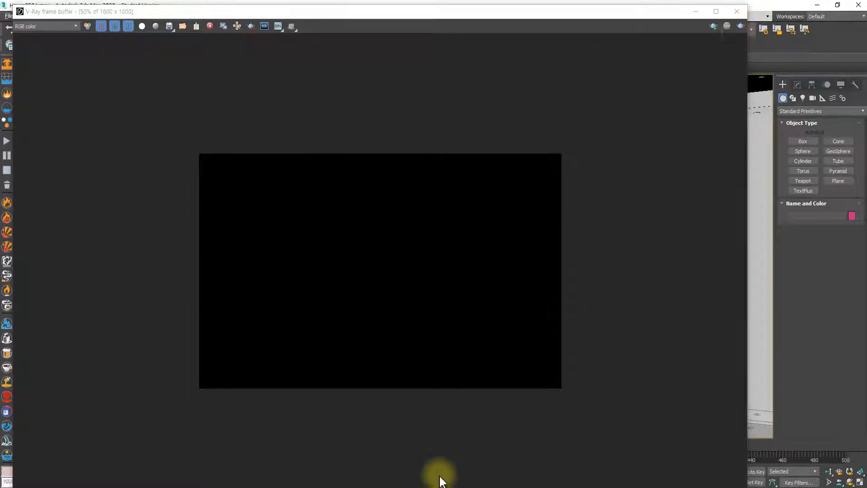
{"action": "left_click", "coordinate": [737, 12]}
- Switch the time output to Frames 1,3,5-12 and start rendering the sequence without an assigned output file
{"action": "scroll", "coordinate": [353, 238], "scroll_direction": "up", "scroll_amount": 8}
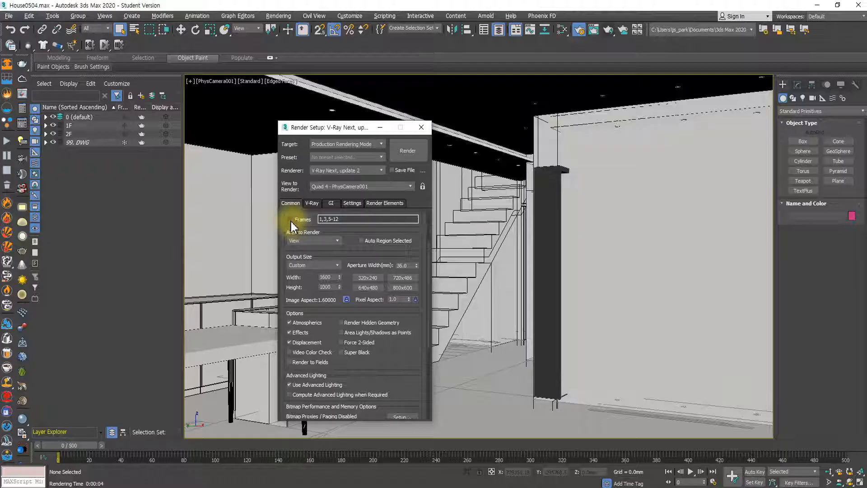
{"action": "scroll", "coordinate": [316, 234], "scroll_direction": "up", "scroll_amount": 3}
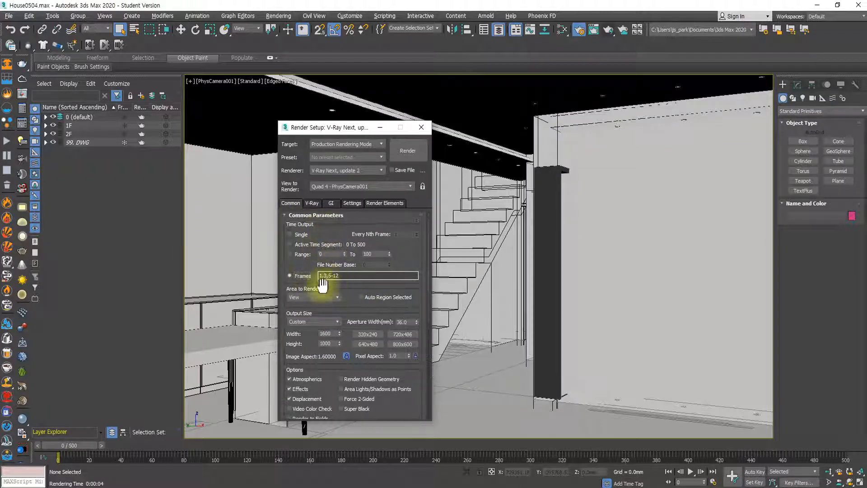
{"action": "left_click", "coordinate": [407, 151]}
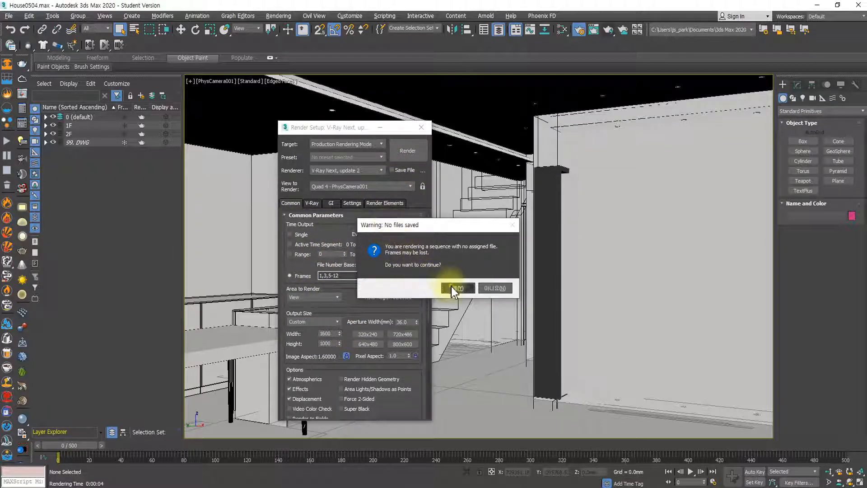
{"action": "left_click", "coordinate": [451, 286]}
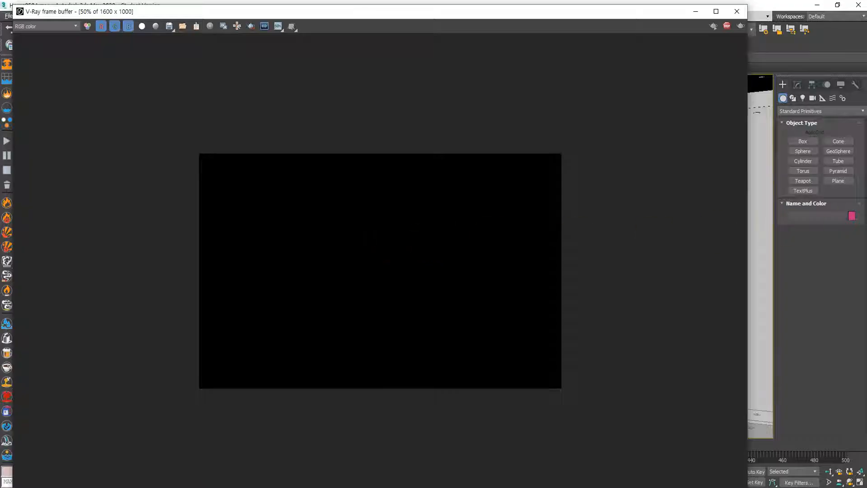
- Read through the V-Ray messages during the sequence render, stop the render and close the frame buffer
{"action": "left_click_drag", "start_coordinate": [667, 76], "coordinate": [643, 129]}
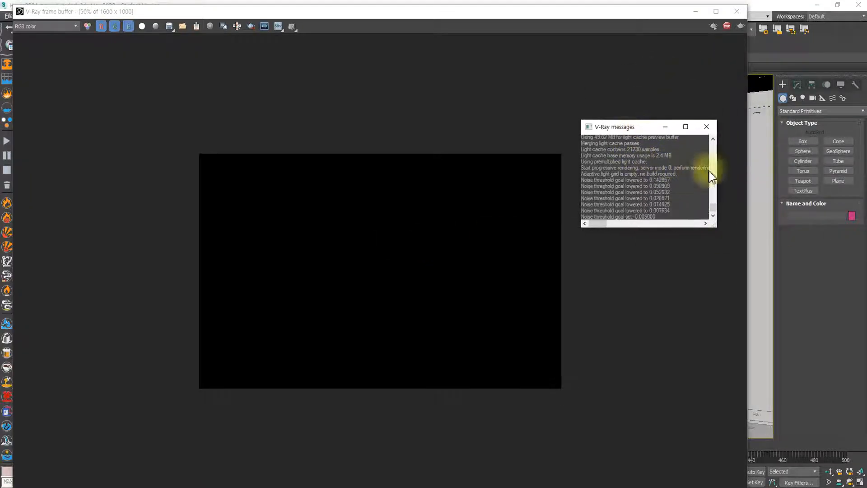
{"action": "scroll", "coordinate": [714, 199], "scroll_direction": "up", "scroll_amount": 5}
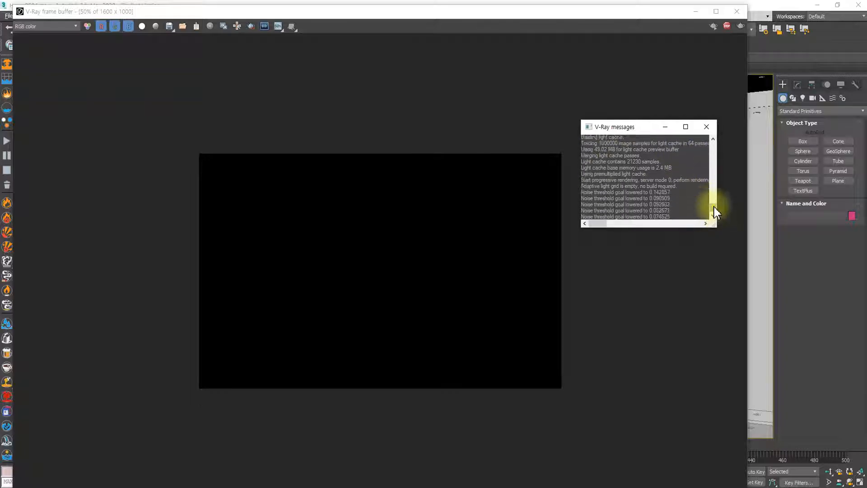
{"action": "scroll", "coordinate": [715, 203], "scroll_direction": "up", "scroll_amount": 6}
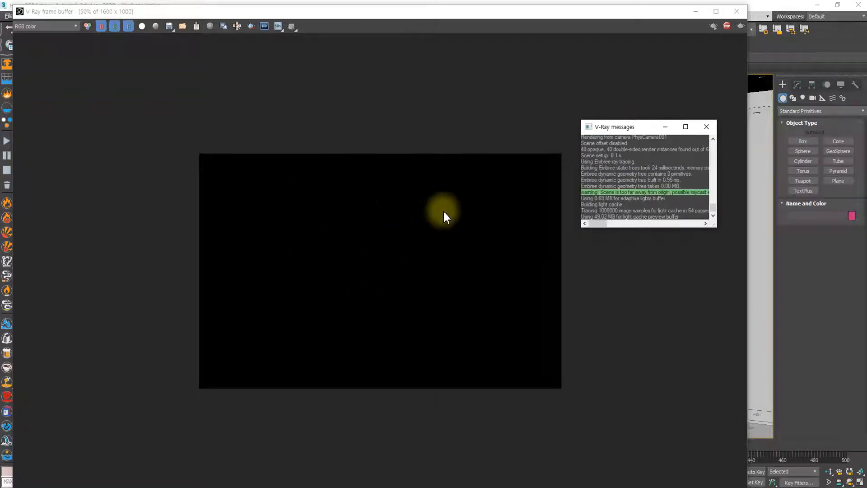
{"action": "scroll", "coordinate": [627, 181], "scroll_direction": "down", "scroll_amount": 2}
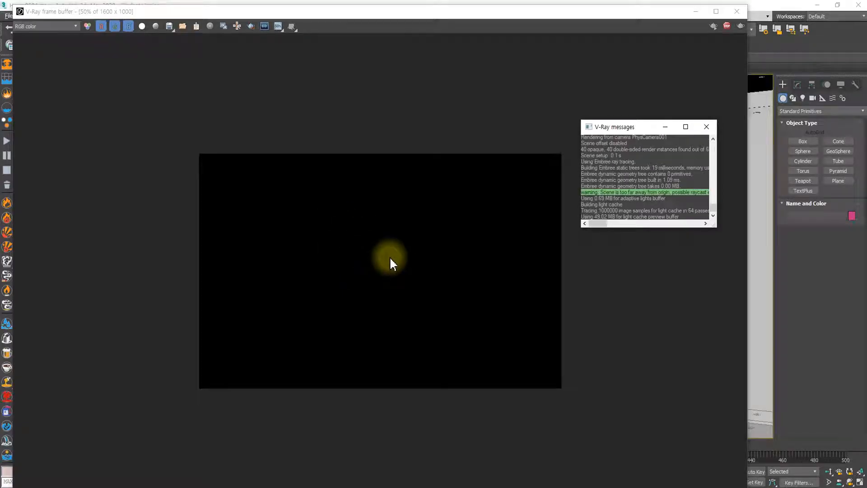
{"action": "left_click", "coordinate": [727, 25]}
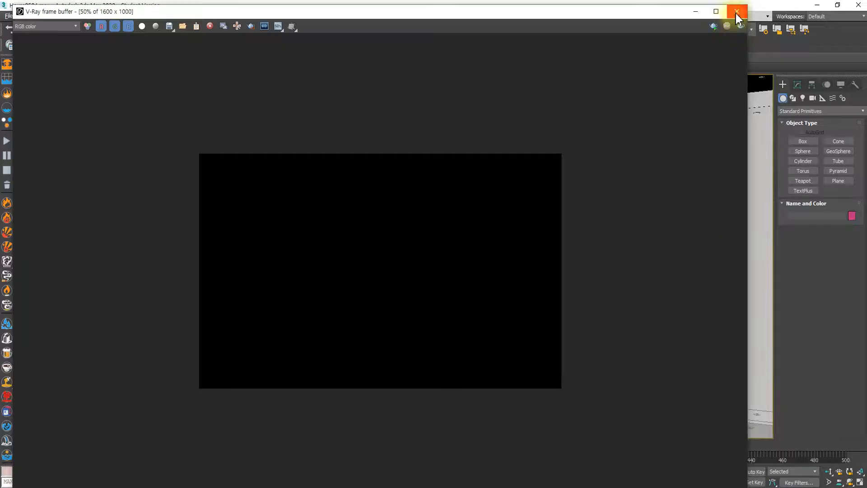
{"action": "left_click", "coordinate": [736, 12]}
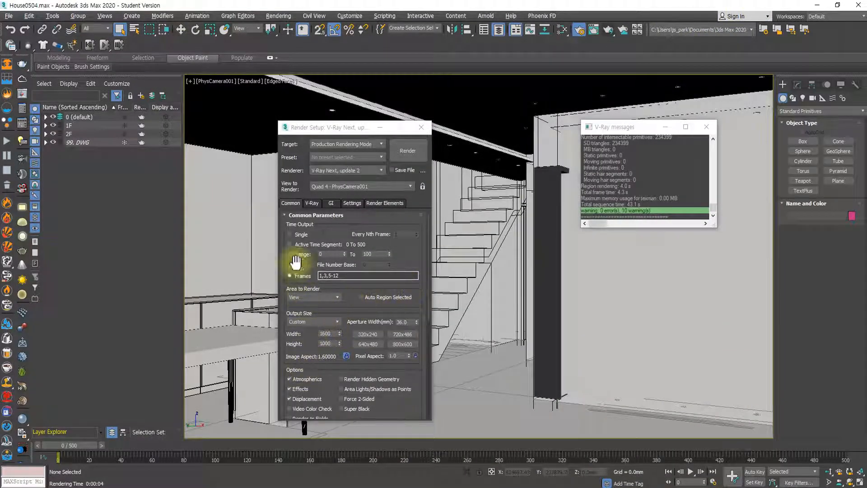
- Set the time output to Single and review the common parameters down to the render output settings
{"action": "scroll", "coordinate": [312, 363], "scroll_direction": "down", "scroll_amount": 3}
{"action": "scroll", "coordinate": [314, 290], "scroll_direction": "up", "scroll_amount": 1}
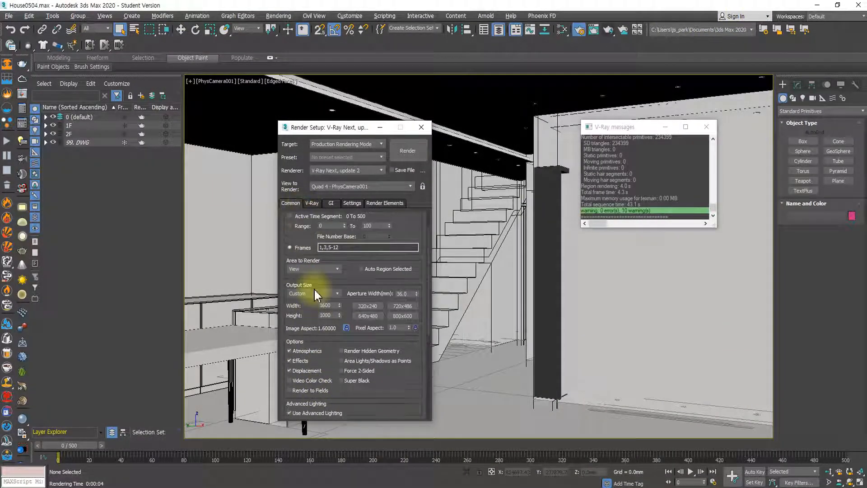
{"action": "scroll", "coordinate": [315, 289], "scroll_direction": "up", "scroll_amount": 3}
{"action": "left_click", "coordinate": [289, 233]}
{"action": "scroll", "coordinate": [323, 352], "scroll_direction": "down", "scroll_amount": 2}
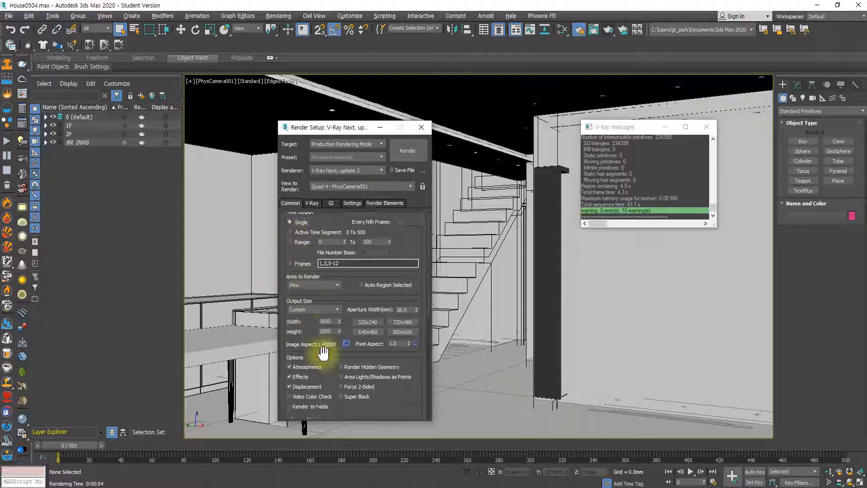
{"action": "scroll", "coordinate": [323, 352], "scroll_direction": "down", "scroll_amount": 10}
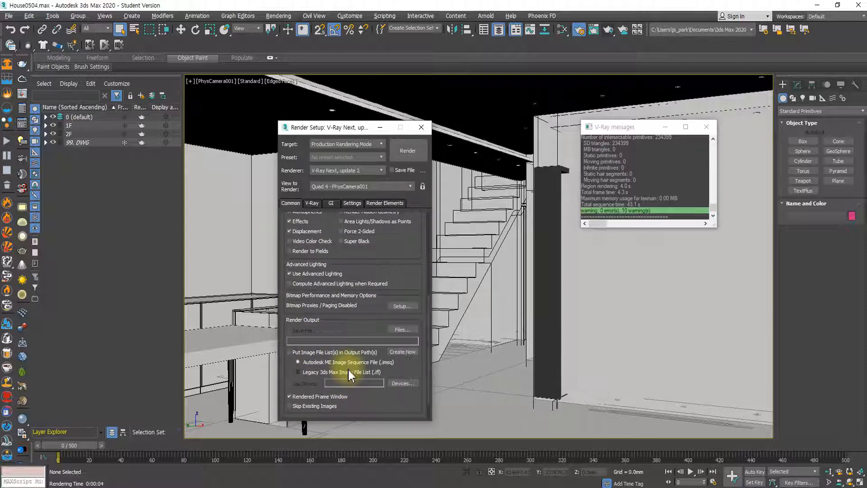
{"action": "scroll", "coordinate": [354, 375], "scroll_direction": "down", "scroll_amount": 2}
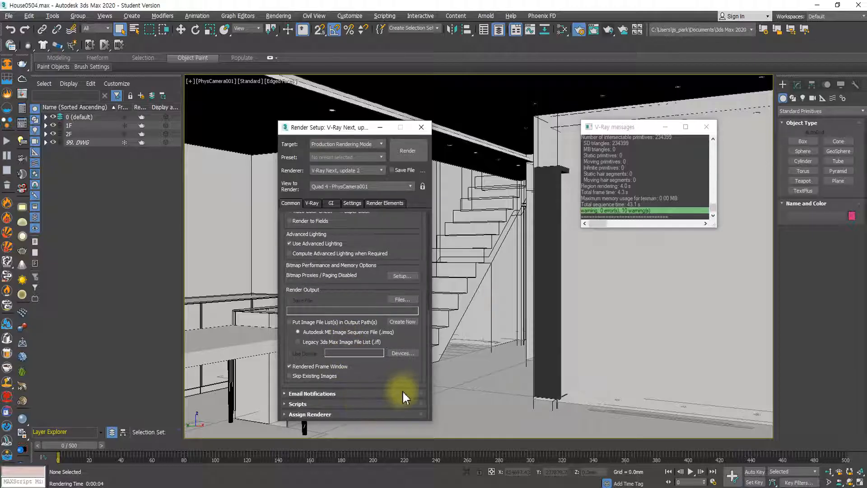
{"action": "scroll", "coordinate": [400, 371], "scroll_direction": "up", "scroll_amount": 4}
{"action": "scroll", "coordinate": [400, 371], "scroll_direction": "up", "scroll_amount": 10}
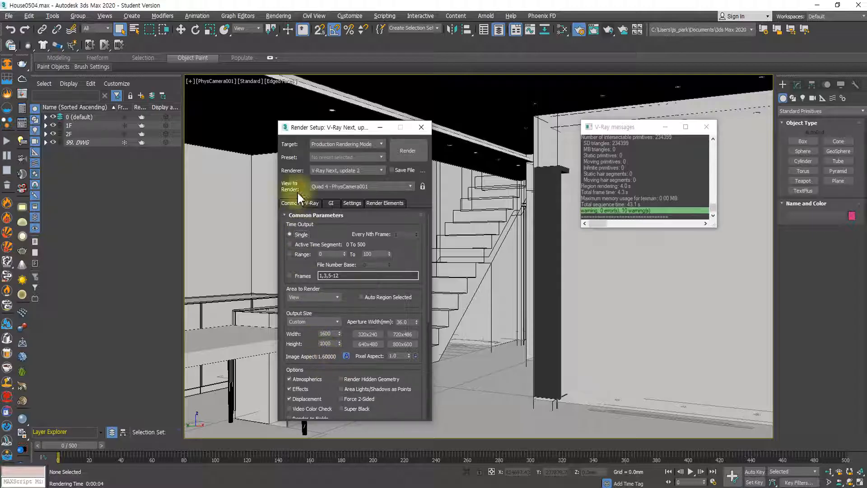
- Set the V-Ray image sampler type to Bucket, check its subdivs and collapse the bucket sampler settings
{"action": "left_click", "coordinate": [311, 203]}
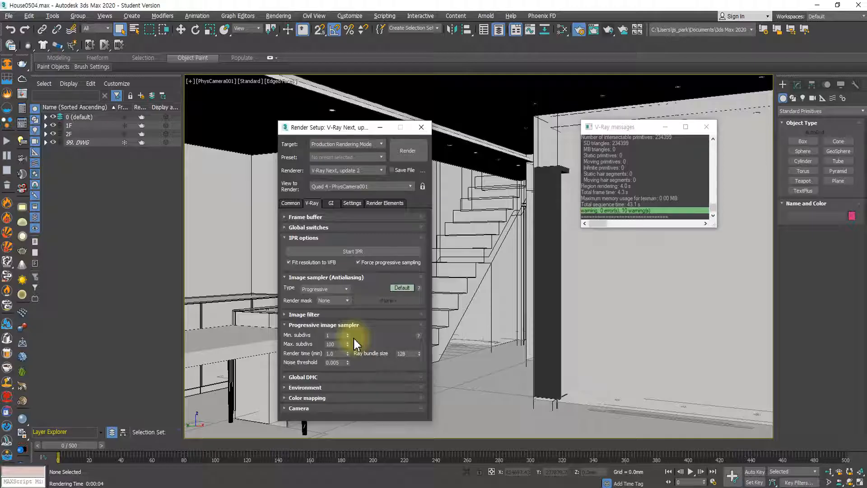
{"action": "left_click", "coordinate": [334, 292]}
{"action": "left_click", "coordinate": [327, 297]}
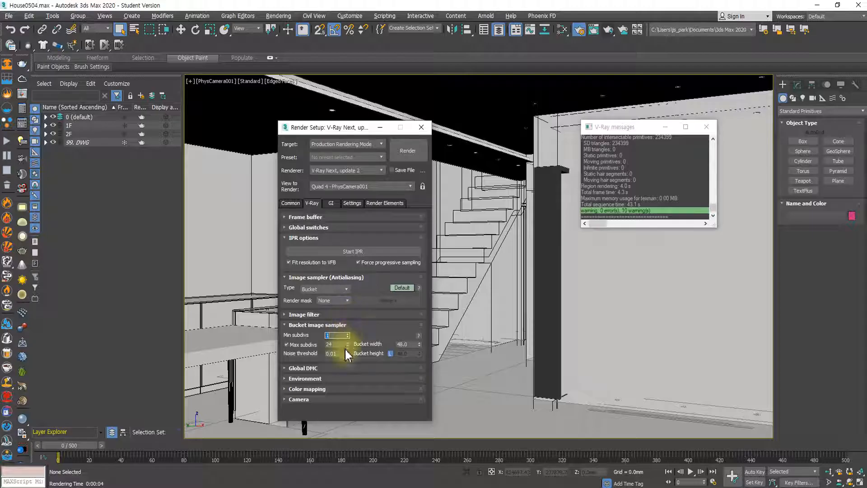
{"action": "left_click", "coordinate": [375, 325]}
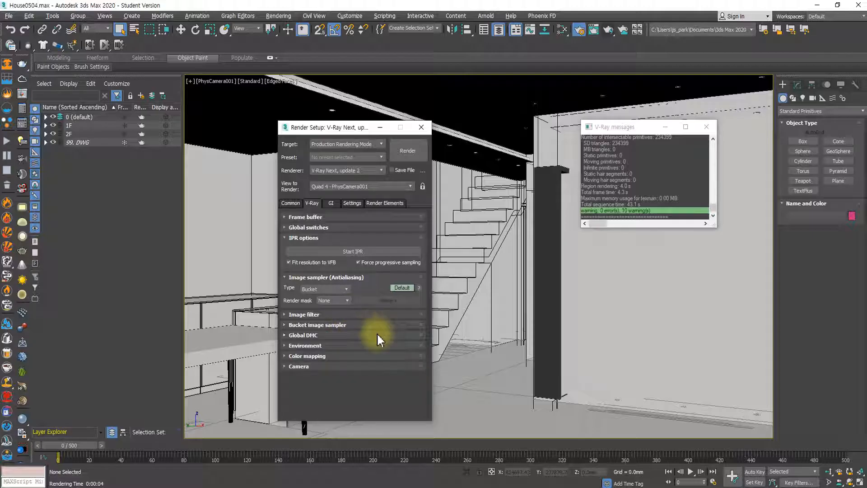
- Expand the image filter settings and set the filter to Area
{"action": "left_click", "coordinate": [361, 314]}
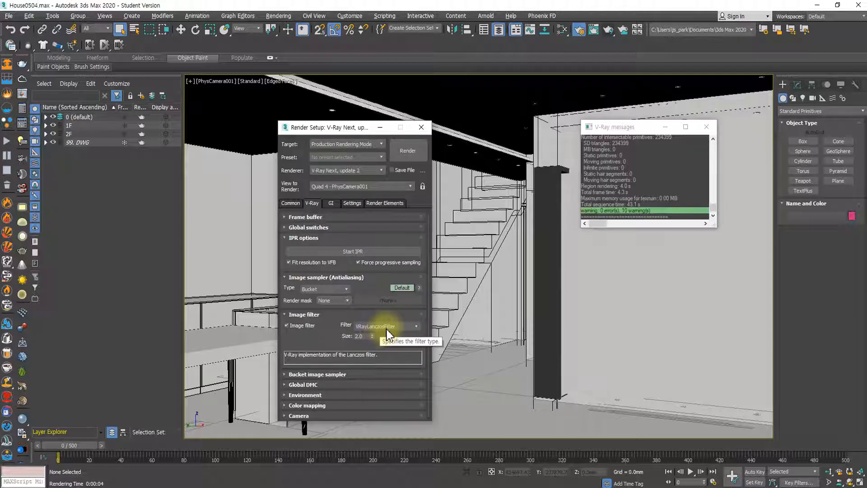
{"action": "left_click", "coordinate": [404, 328]}
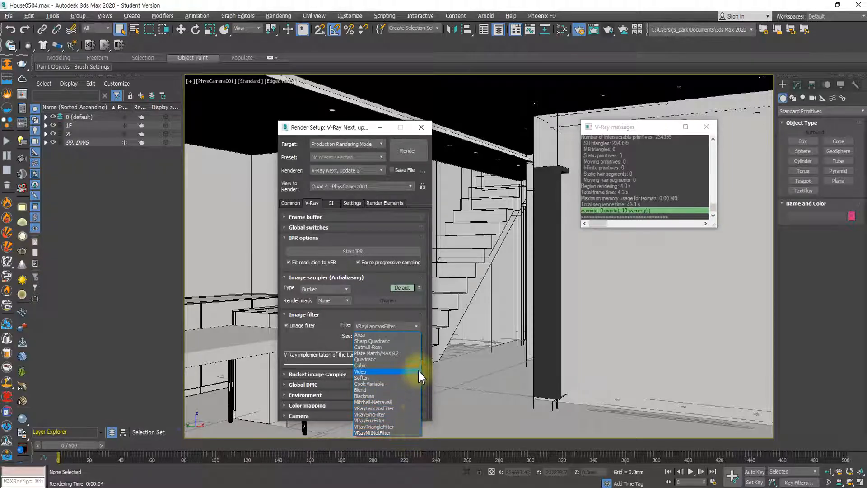
{"action": "left_click", "coordinate": [391, 335]}
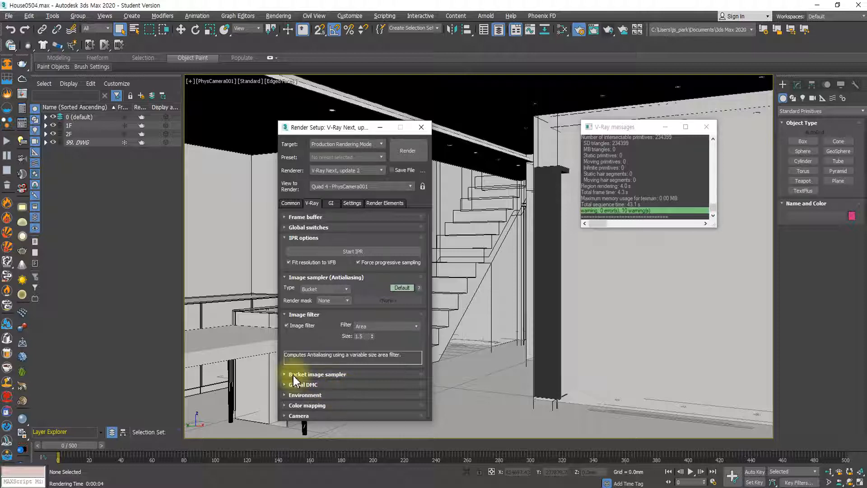
- Review the bucket image sampler settings and enable the use of local subdivs in Global DMC
{"action": "left_click", "coordinate": [305, 375]}
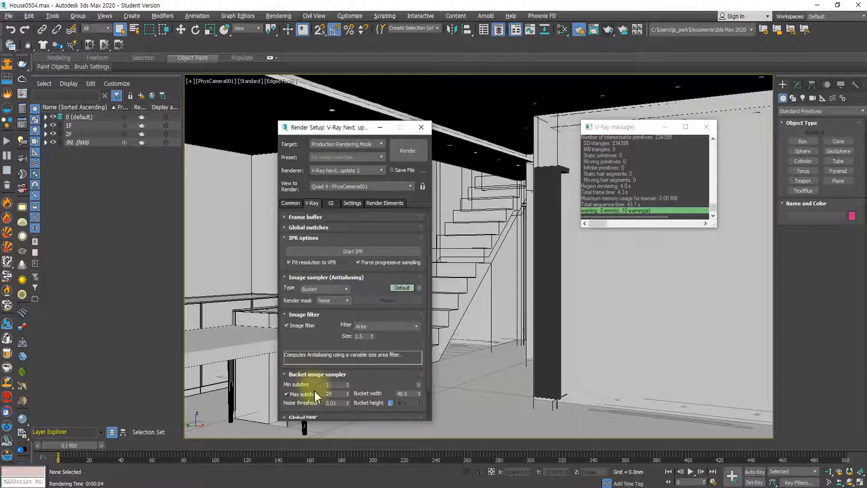
{"action": "scroll", "coordinate": [322, 388], "scroll_direction": "down", "scroll_amount": 2}
{"action": "scroll", "coordinate": [336, 392], "scroll_direction": "down", "scroll_amount": 1}
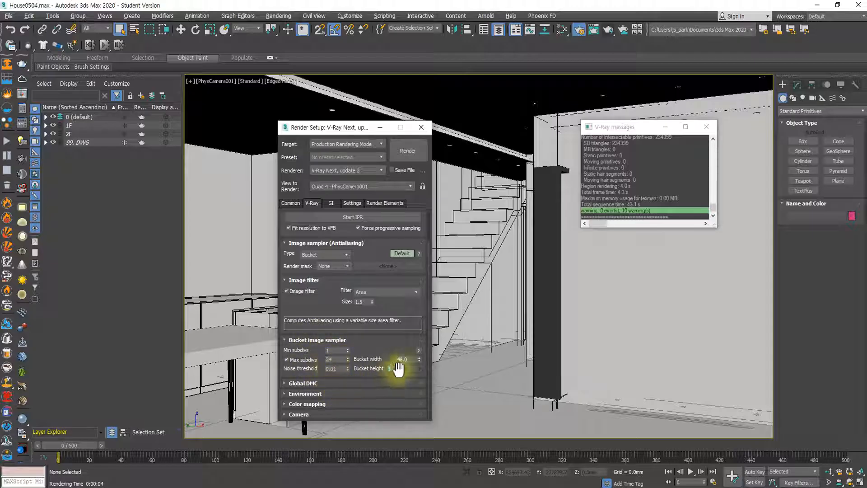
{"action": "left_click", "coordinate": [321, 382]}
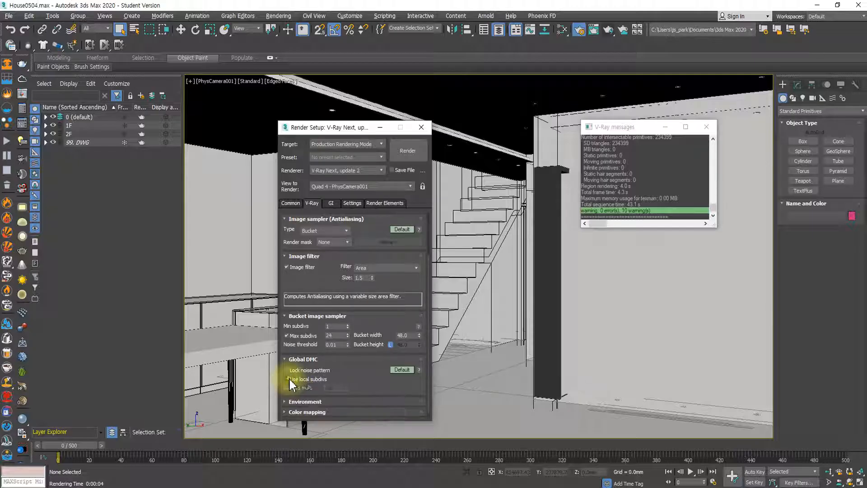
{"action": "left_click", "coordinate": [286, 380]}
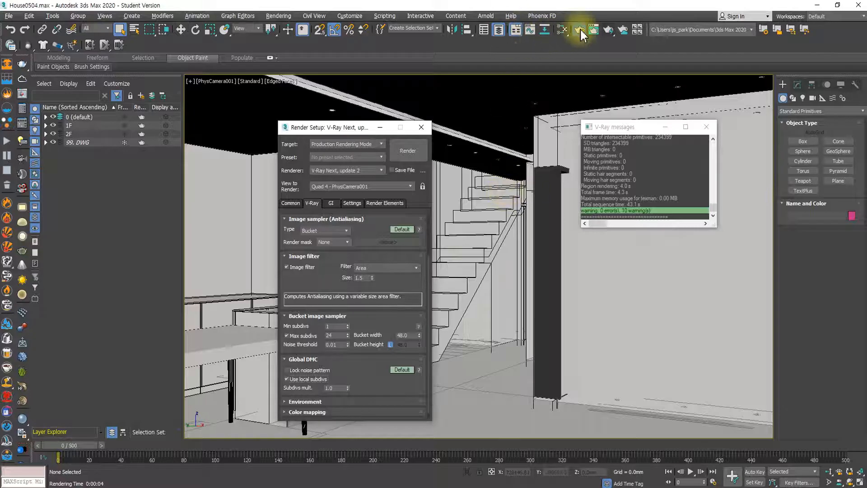
- Open the Slate Material Editor and check the reflection subdivs of Material #35 against the Global DMC local subdivs option
{"action": "left_click", "coordinate": [562, 29]}
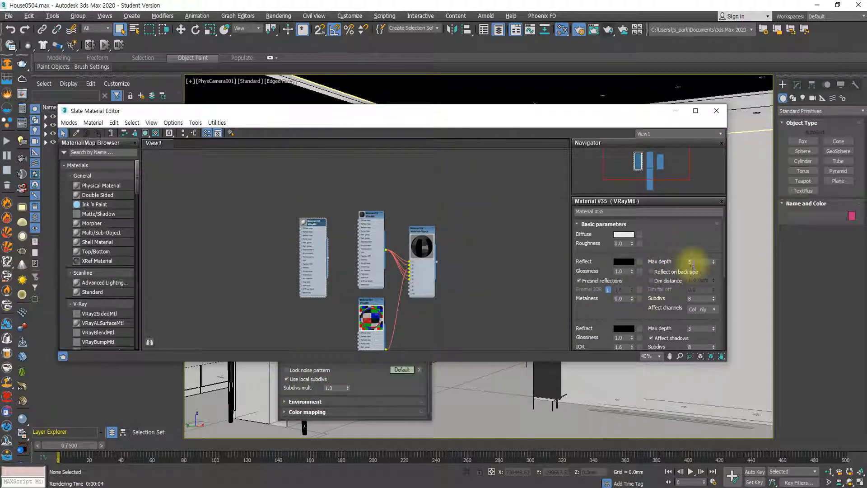
{"action": "left_click", "coordinate": [695, 299]}
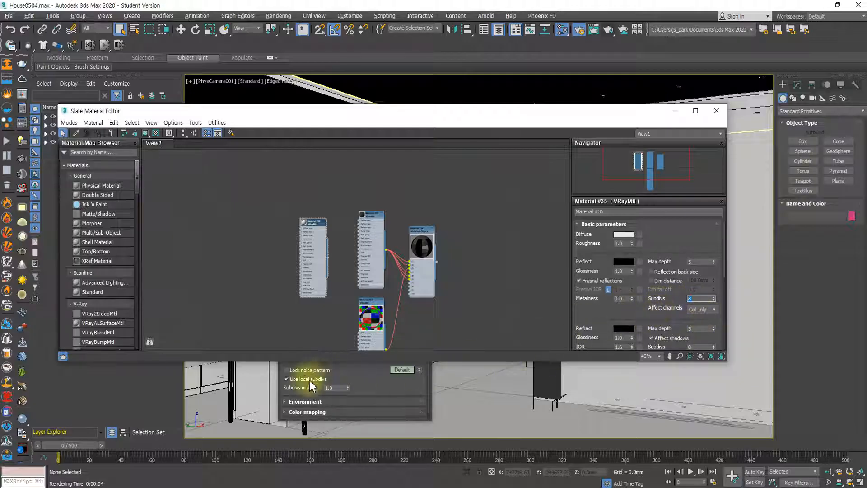
{"action": "left_click", "coordinate": [287, 384]}
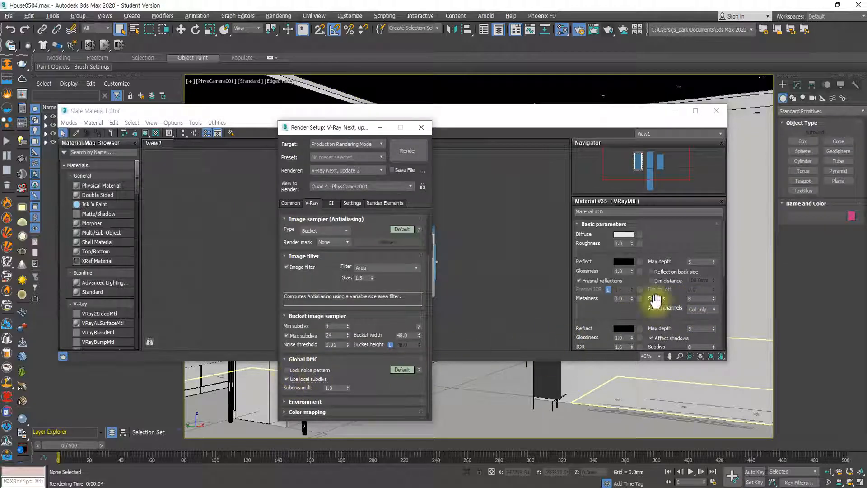
- Toggle Use local subdivs in Global DMC to compare its effect on Material #35's reflection subdivs, leaving the option disabled
{"action": "left_click", "coordinate": [286, 379]}
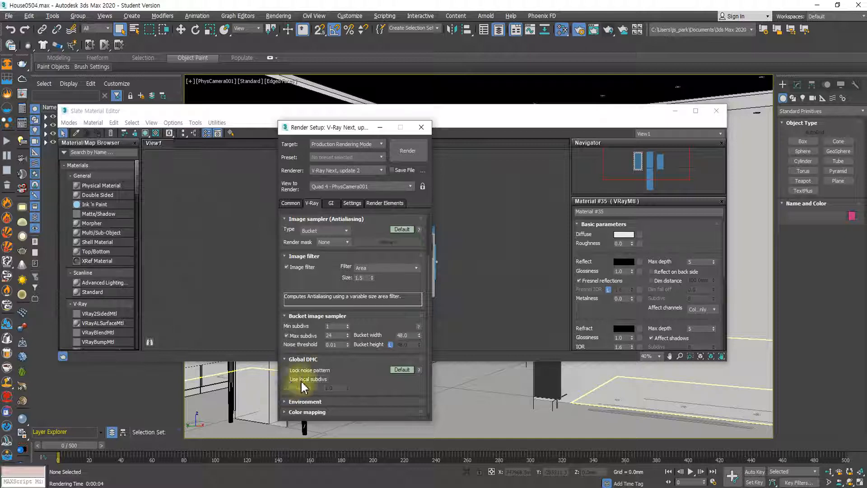
{"action": "left_click", "coordinate": [694, 298]}
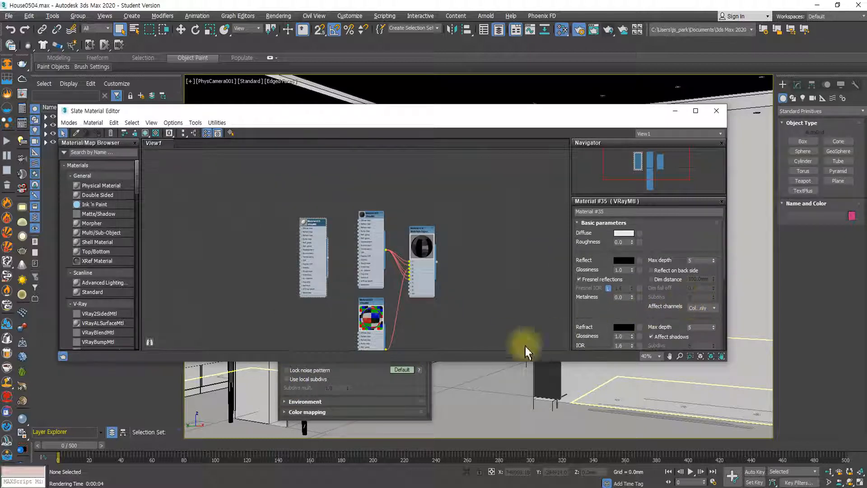
{"action": "left_click", "coordinate": [288, 381]}
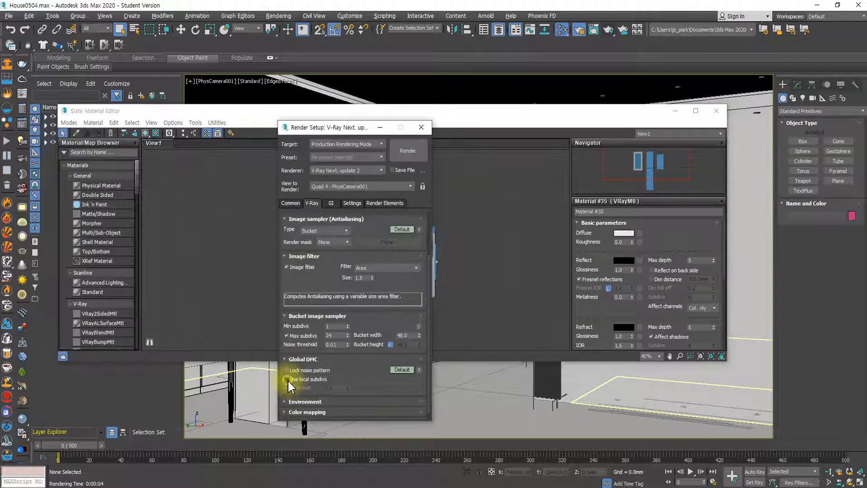
{"action": "left_click", "coordinate": [287, 379]}
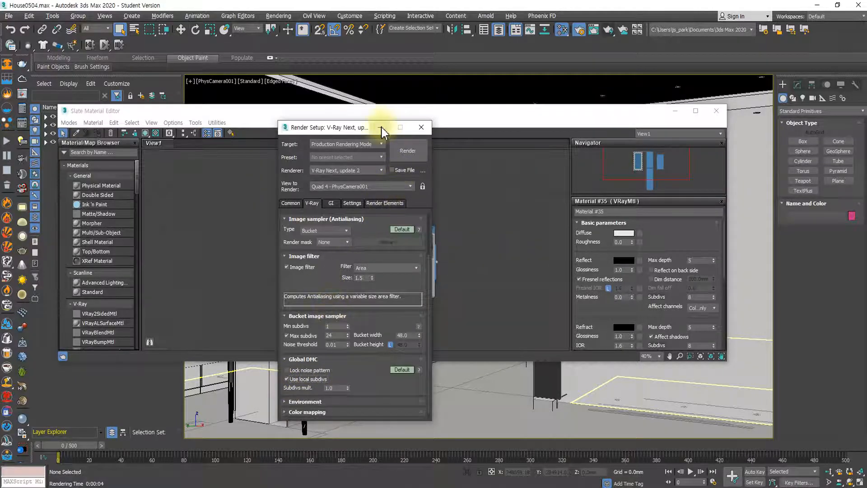
{"action": "left_click", "coordinate": [287, 379]}
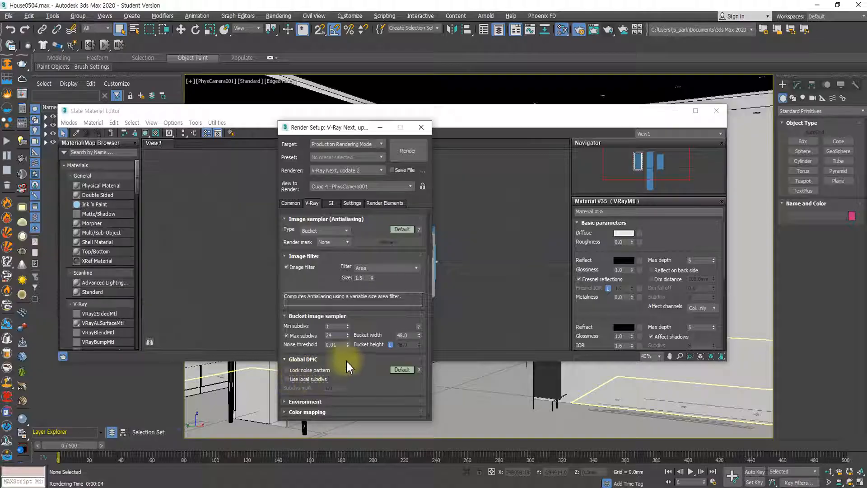
- Review the image sampler, image filter, bucket image sampler and Global DMC settings
{"action": "scroll", "coordinate": [368, 355], "scroll_direction": "up", "scroll_amount": 2}
{"action": "scroll", "coordinate": [368, 355], "scroll_direction": "up", "scroll_amount": 3}
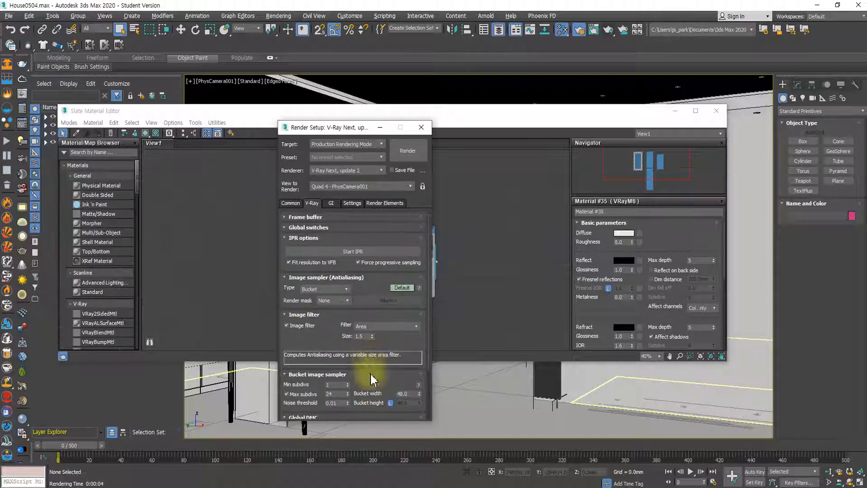
{"action": "scroll", "coordinate": [376, 394], "scroll_direction": "down", "scroll_amount": 2}
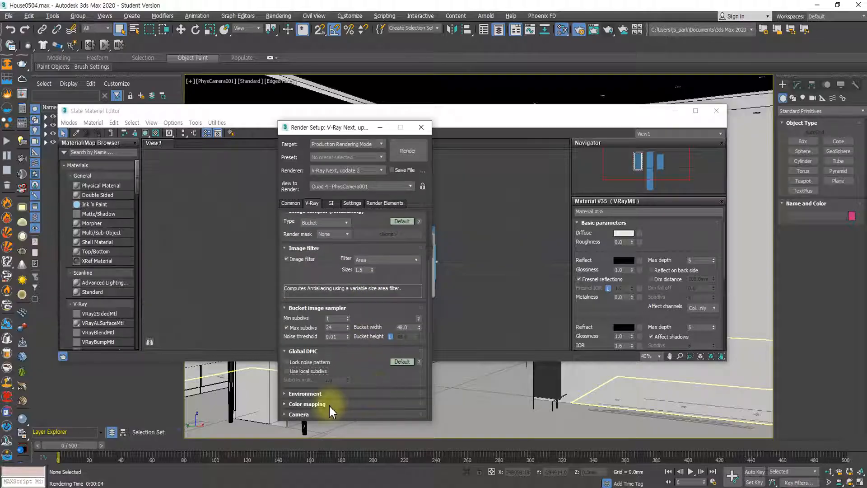
{"action": "scroll", "coordinate": [353, 388], "scroll_direction": "up", "scroll_amount": 2}
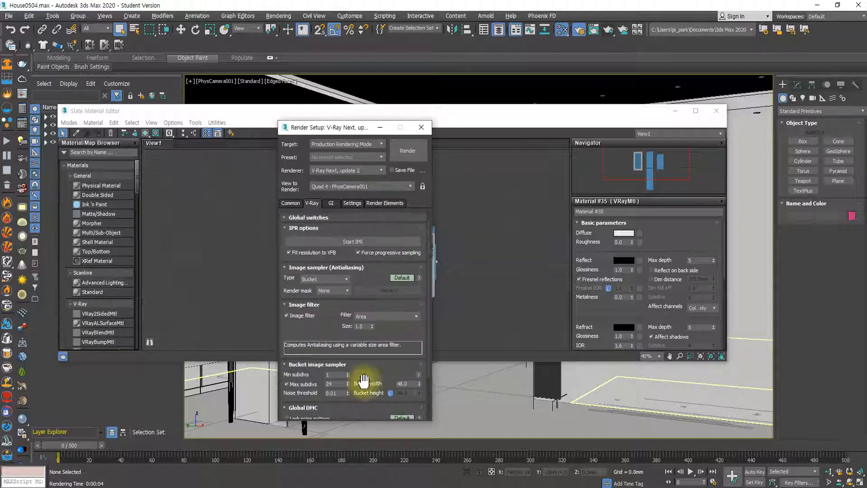
{"action": "scroll", "coordinate": [364, 380], "scroll_direction": "up", "scroll_amount": 1}
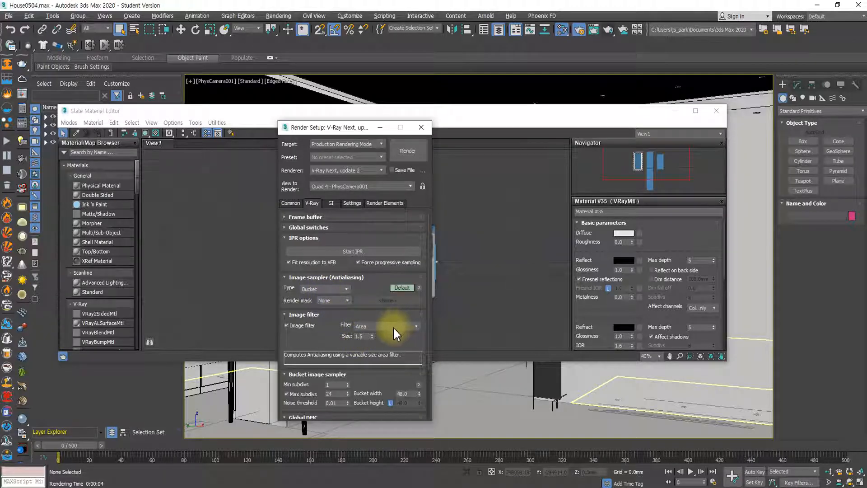
{"action": "scroll", "coordinate": [364, 395], "scroll_direction": "down", "scroll_amount": 5}
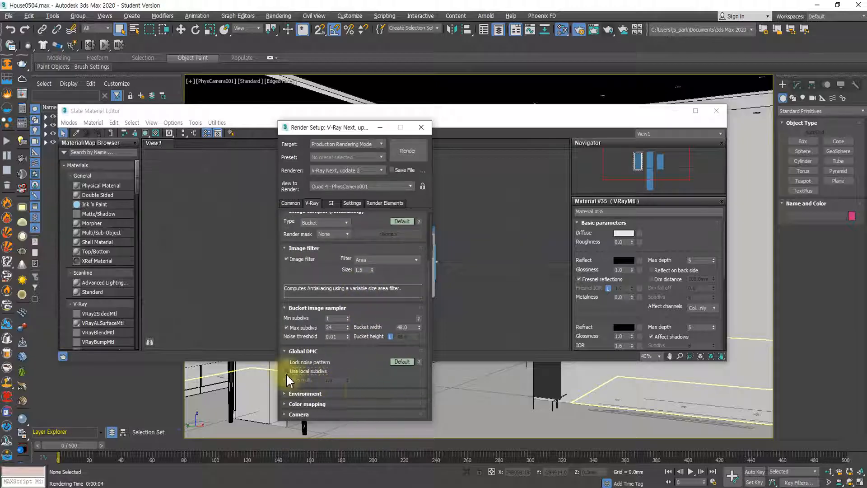
{"action": "mouse_move", "coordinate": [292, 376]}
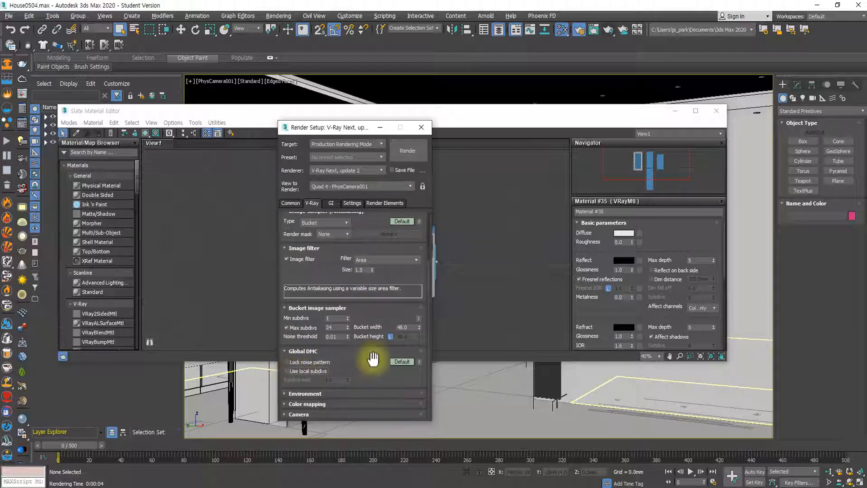
- Set the primary GI engine to Irradiance map and expand the irradiance map settings
{"action": "left_click", "coordinate": [330, 203]}
{"action": "left_click", "coordinate": [344, 238]}
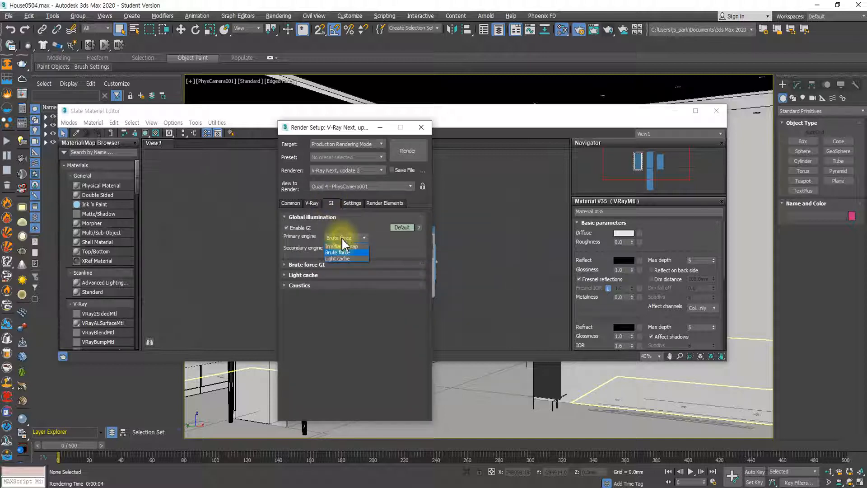
{"action": "left_click", "coordinate": [341, 246]}
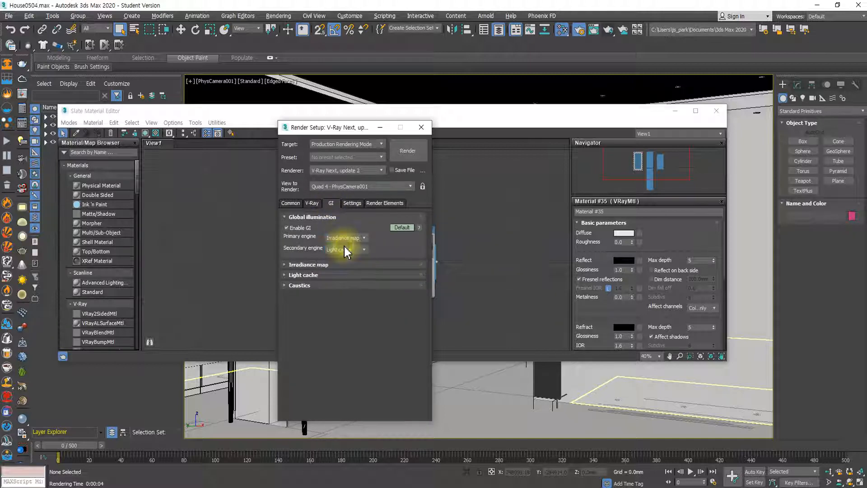
{"action": "left_click", "coordinate": [289, 265]}
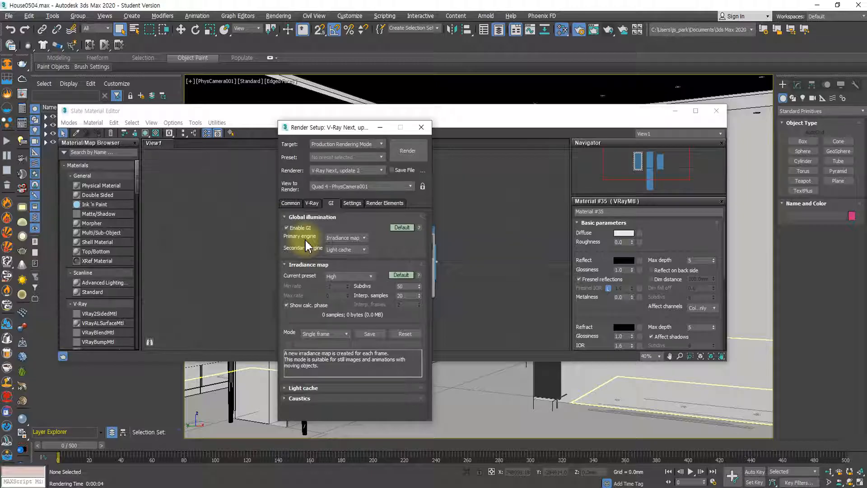
- Show the Global illumination settings in Expert mode and toggle Enable GI off and back on
{"action": "left_click", "coordinate": [403, 228]}
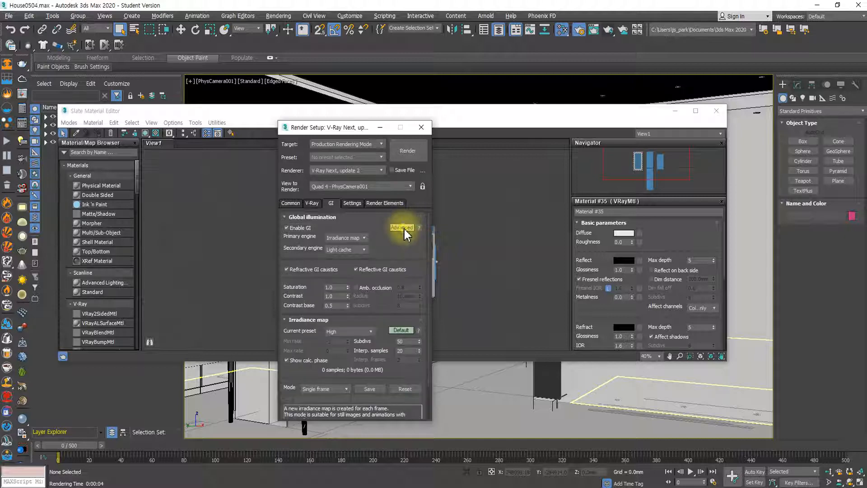
{"action": "left_click", "coordinate": [404, 228]}
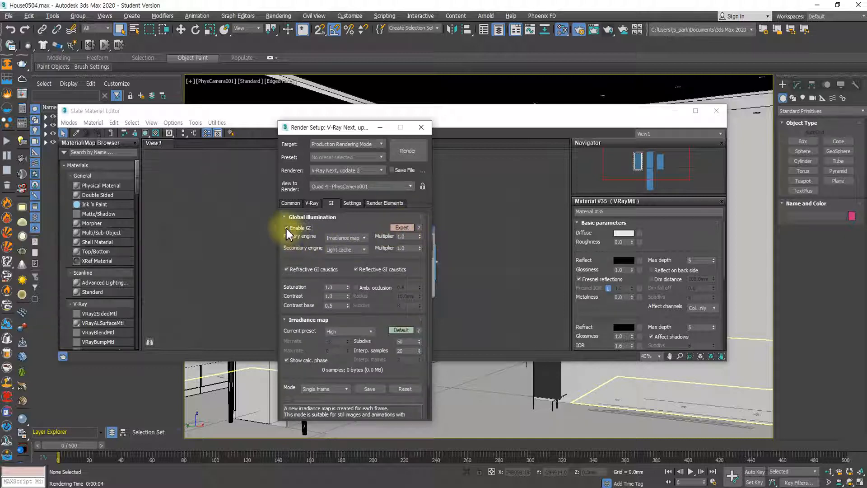
{"action": "left_click", "coordinate": [286, 229]}
{"action": "left_click", "coordinate": [286, 229]}
{"action": "left_click", "coordinate": [286, 229]}
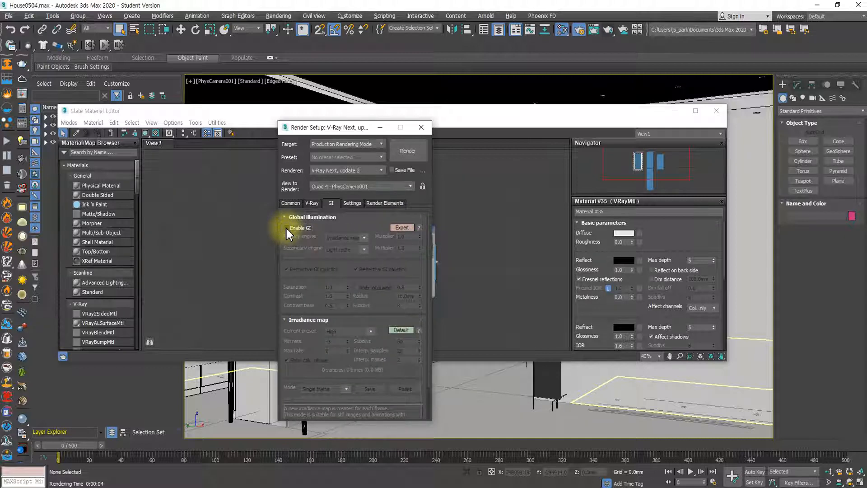
{"action": "left_click", "coordinate": [286, 229]}
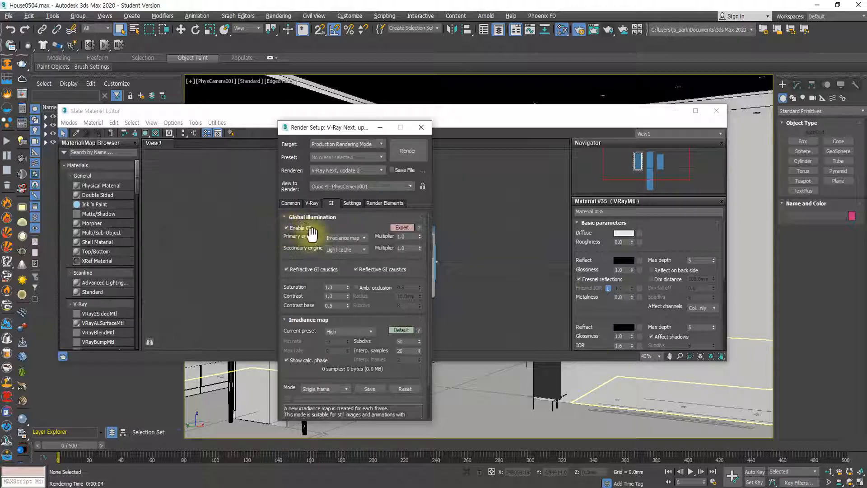
{"action": "left_click", "coordinate": [356, 269]}
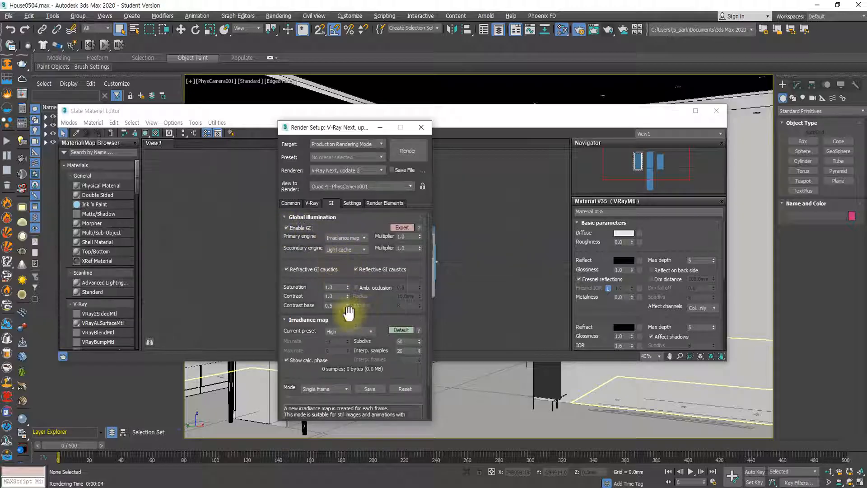
- Cycle the Global illumination settings through Default and Advanced modes back to Expert, and collapse the irradiance map settings
{"action": "left_click", "coordinate": [400, 228]}
{"action": "left_click", "coordinate": [400, 227]}
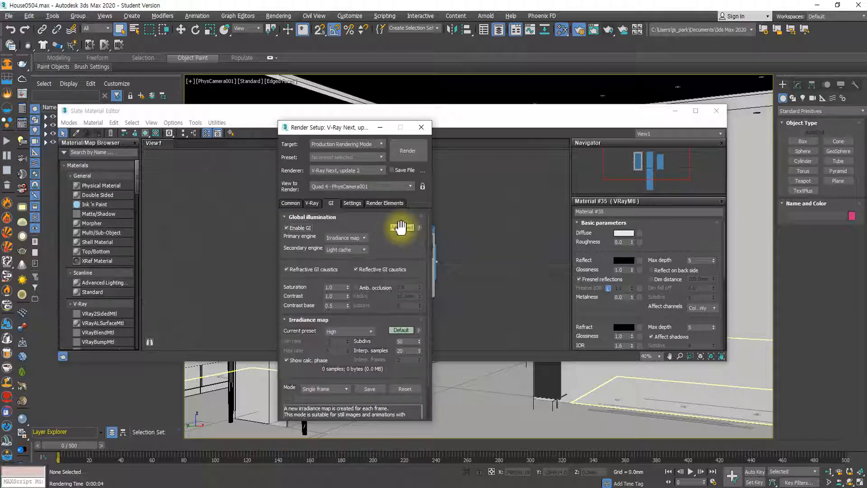
{"action": "left_click", "coordinate": [400, 227]}
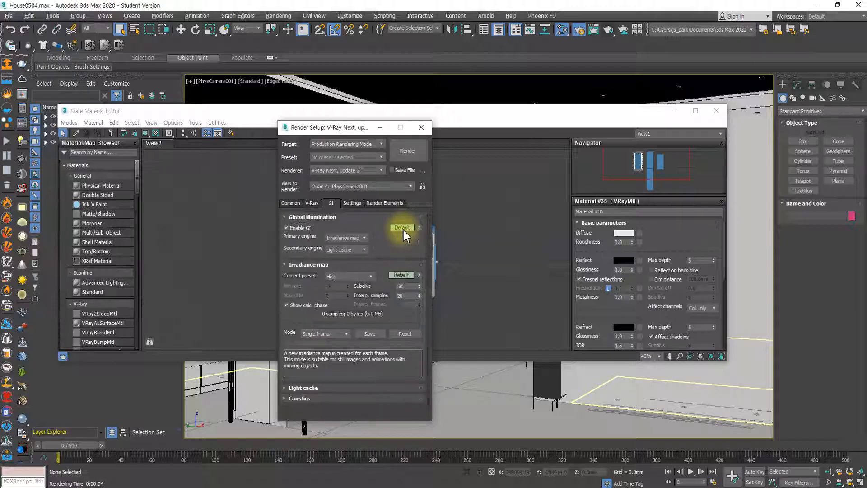
{"action": "left_click", "coordinate": [403, 229]}
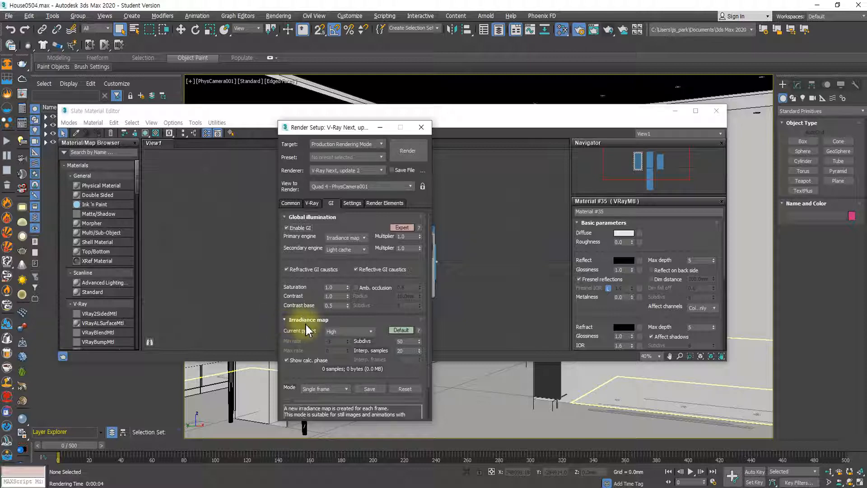
{"action": "scroll", "coordinate": [309, 326], "scroll_direction": "down", "scroll_amount": 1}
{"action": "scroll", "coordinate": [310, 326], "scroll_direction": "down", "scroll_amount": 2}
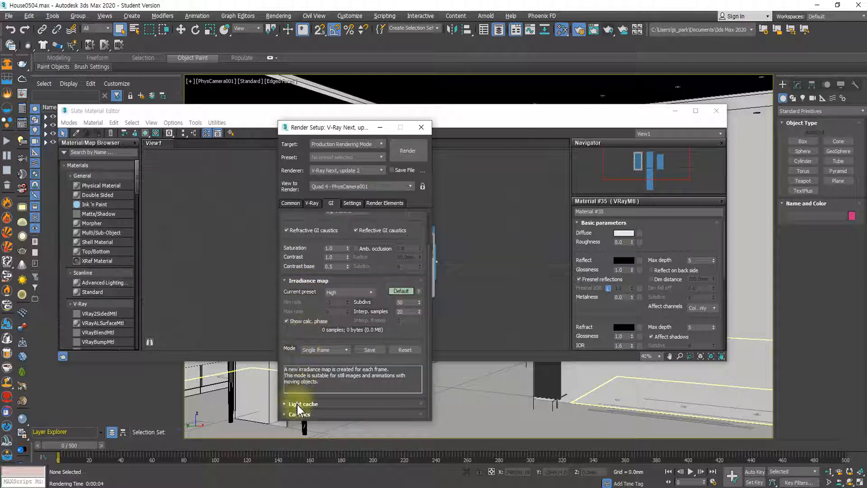
{"action": "left_click", "coordinate": [288, 280]}
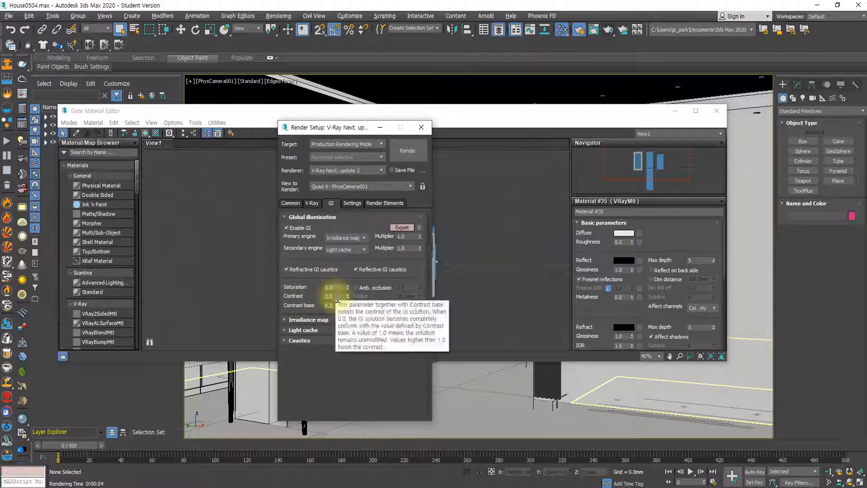
- Try Brute force as the primary and secondary GI engines, and restore Light cache as secondary and Irradiance map as primary
{"action": "left_click", "coordinate": [344, 237]}
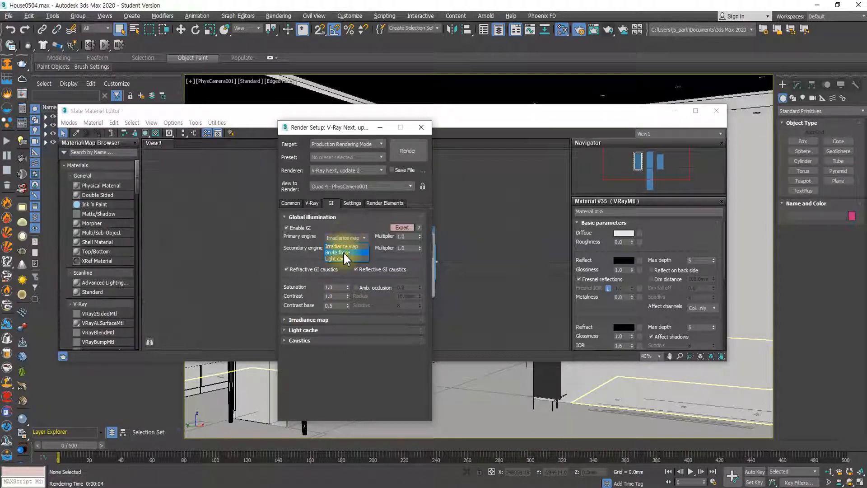
{"action": "left_click", "coordinate": [343, 251]}
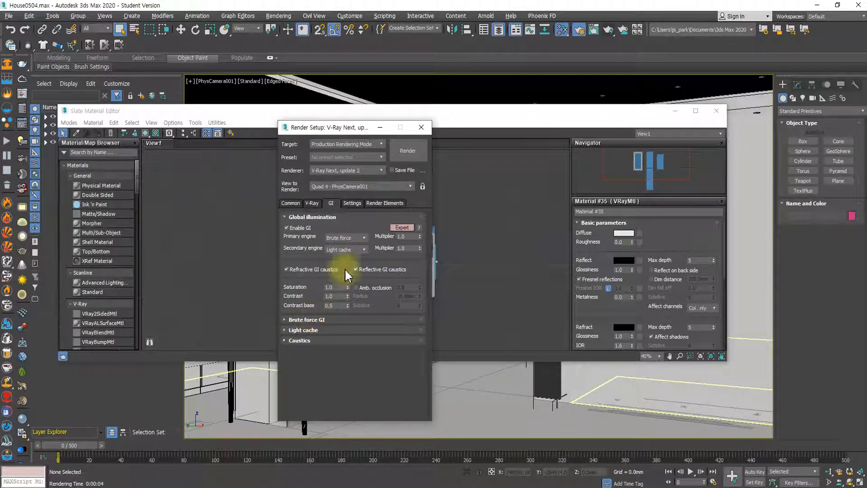
{"action": "left_click", "coordinate": [344, 250]}
{"action": "left_click", "coordinate": [343, 263]}
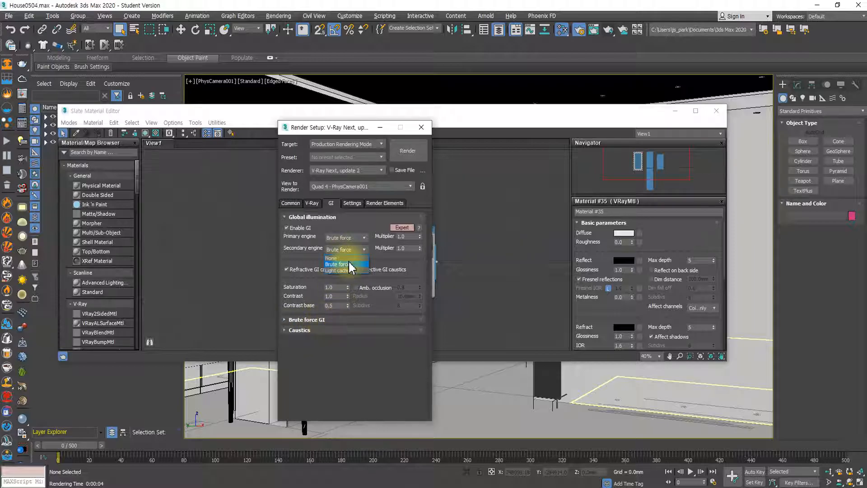
{"action": "left_click", "coordinate": [346, 270]}
{"action": "left_click", "coordinate": [346, 237]}
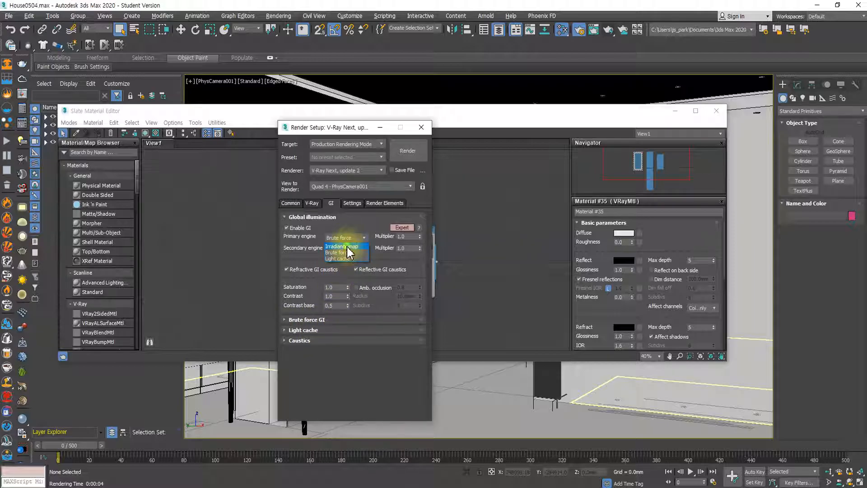
{"action": "left_click", "coordinate": [348, 247]}
- Set the irradiance map preset to Custom, with both the min rate and the max rate at -4
{"action": "scroll", "coordinate": [339, 318], "scroll_direction": "down", "scroll_amount": 2}
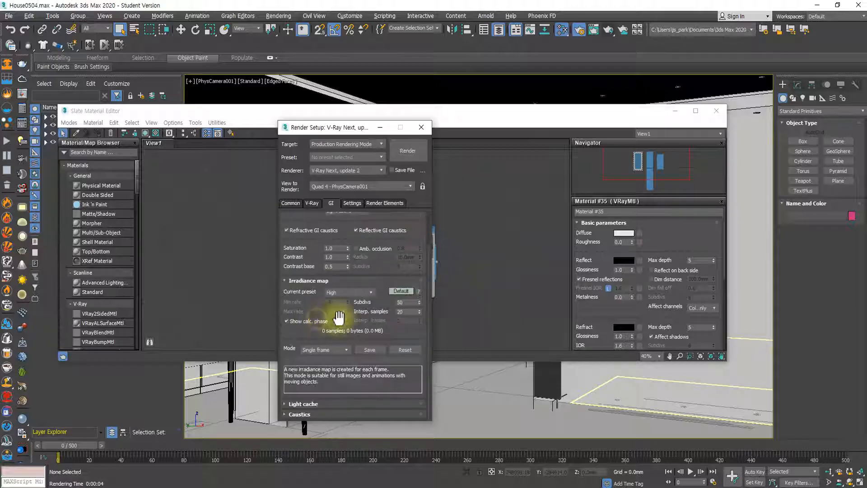
{"action": "left_click", "coordinate": [346, 292]}
{"action": "left_click", "coordinate": [336, 301]}
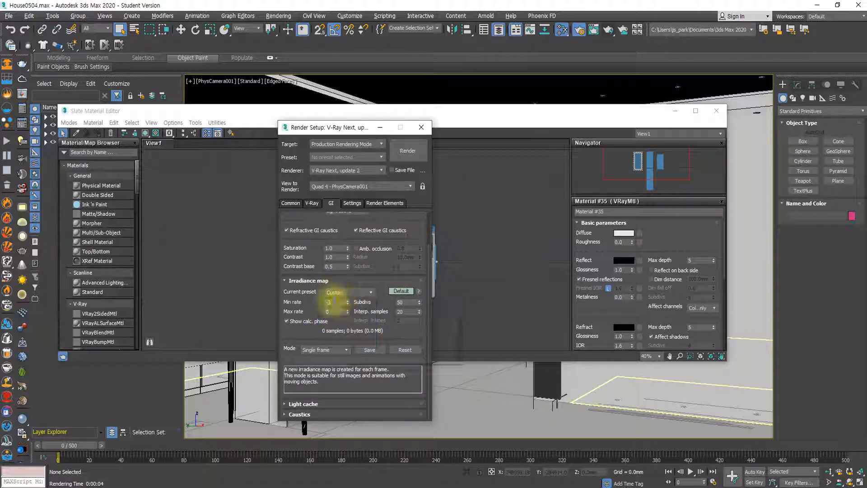
{"action": "double_click", "coordinate": [334, 302]}
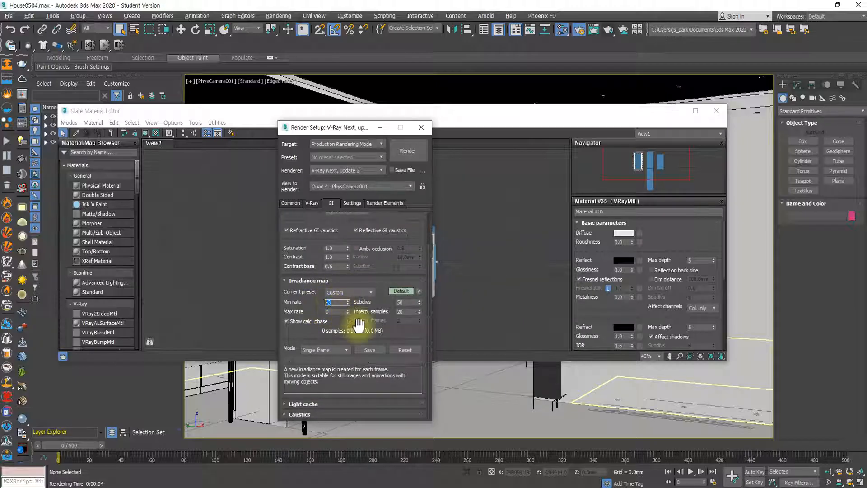
{"action": "type", "text": "-4"}
{"action": "key", "text": "Tab"}
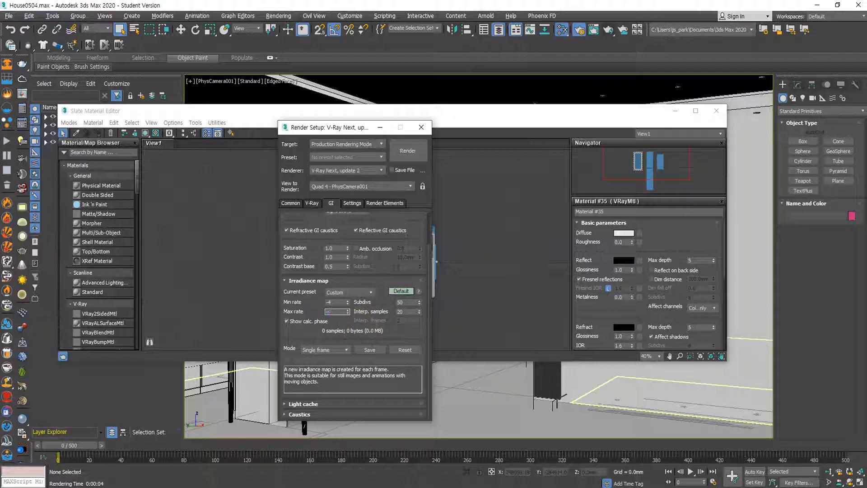
{"action": "key", "text": "Return"}
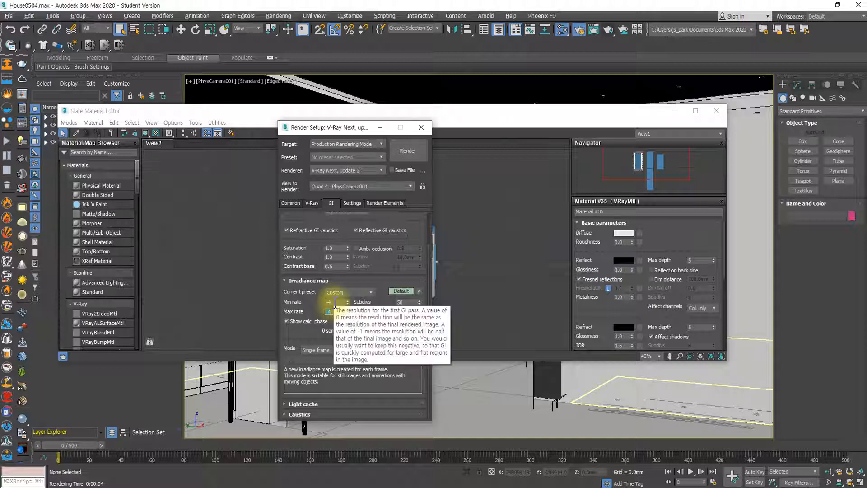
- Set the irradiance map's max rate to 0
{"action": "double_click", "coordinate": [335, 302]}
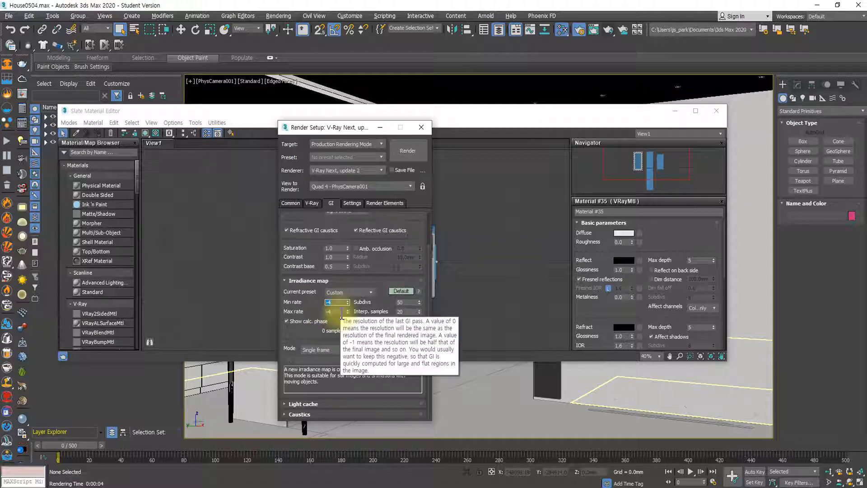
{"action": "key", "text": "Tab"}
{"action": "type", "text": "0"}
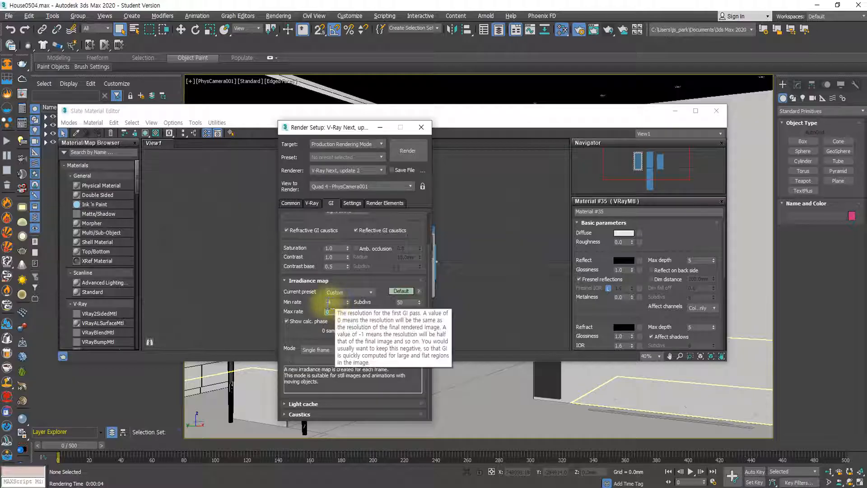
- Set the irradiance map's max rate to -4
{"action": "left_click", "coordinate": [332, 311]}
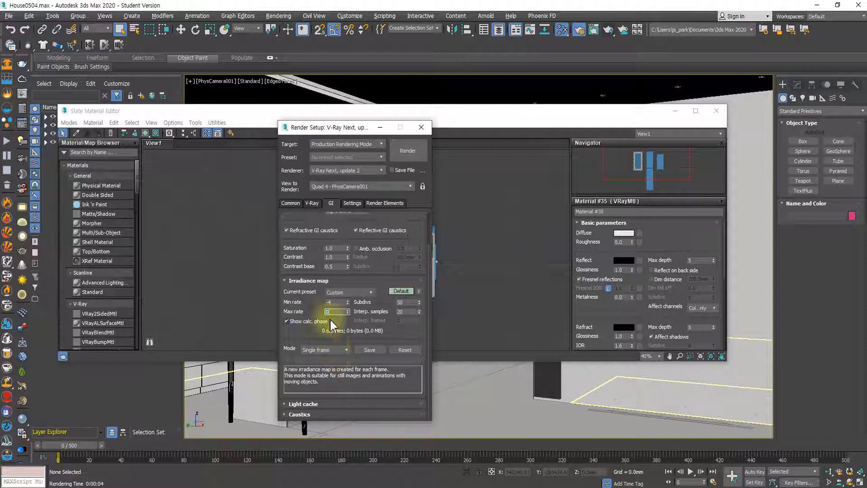
{"action": "mouse_move", "coordinate": [335, 307]}
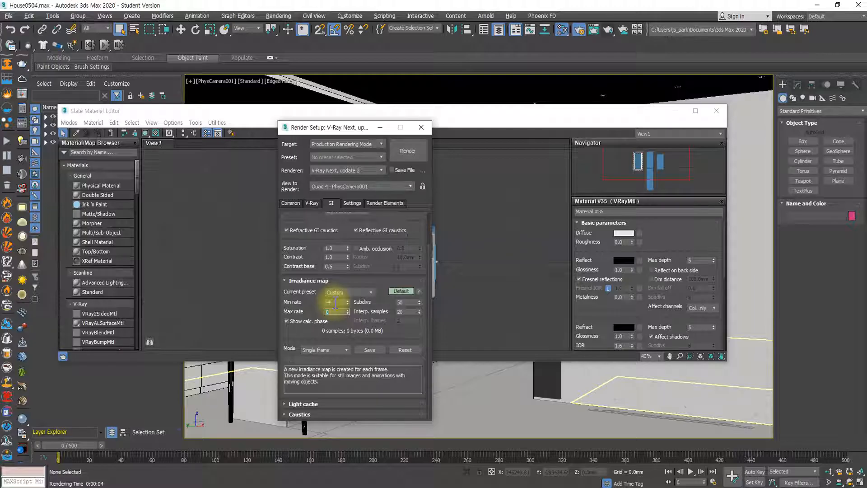
{"action": "type", "text": "-4"}
{"action": "key", "text": "Return"}
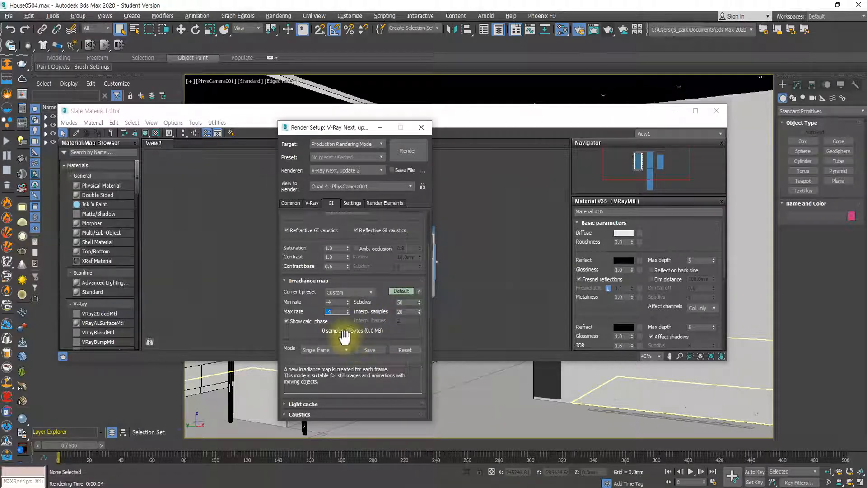
{"action": "left_click", "coordinate": [345, 336]}
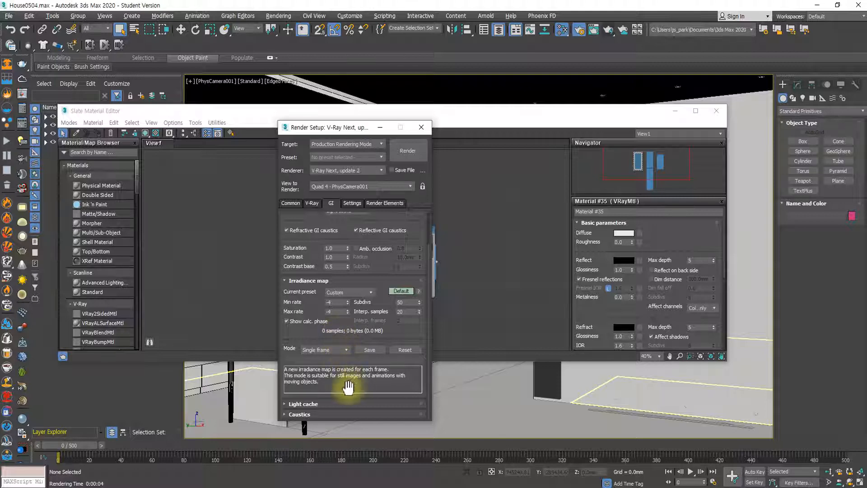
- Expand the Light cache settings and set its subdivs to 400 and its sample size to 0.1
{"action": "left_click", "coordinate": [319, 403]}
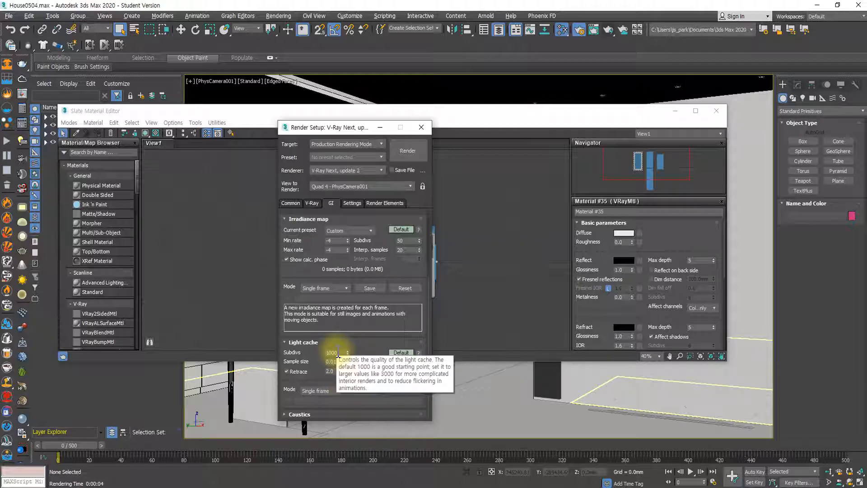
{"action": "double_click", "coordinate": [339, 353]}
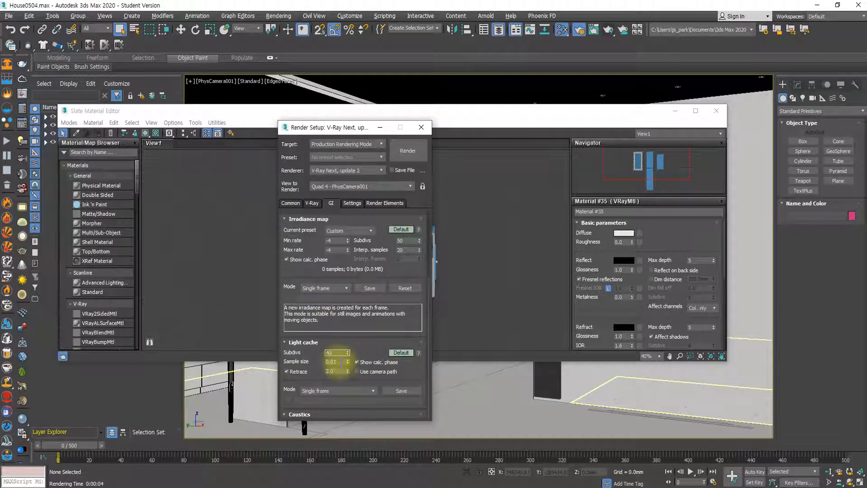
{"action": "type", "text": "400"}
{"action": "key", "text": "Return"}
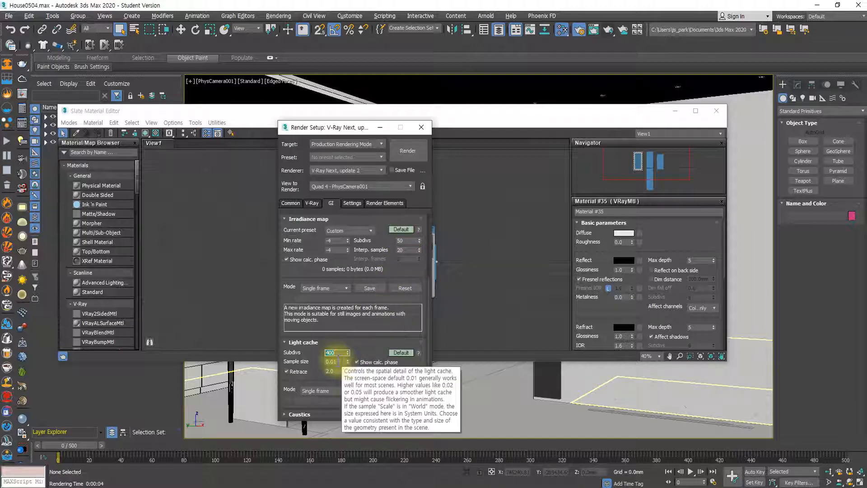
{"action": "left_click_drag", "start_coordinate": [337, 362], "coordinate": [284, 356]}
{"action": "type", "text": "0."}
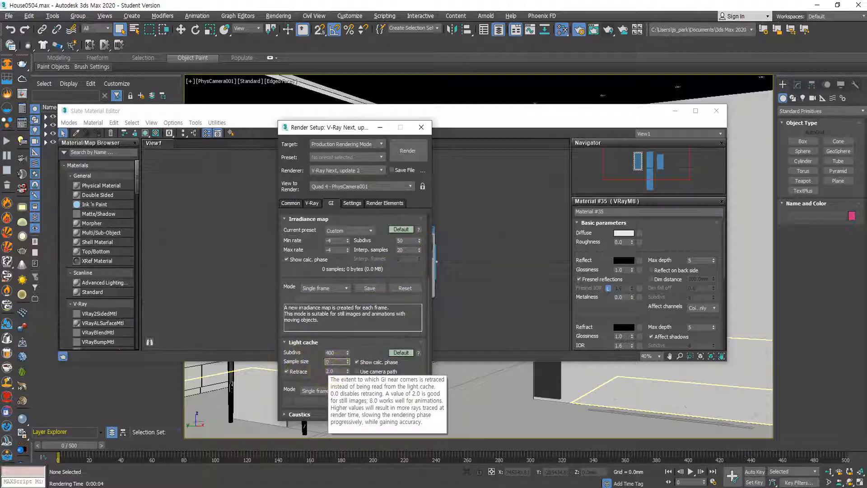
{"action": "type", "text": "00"}
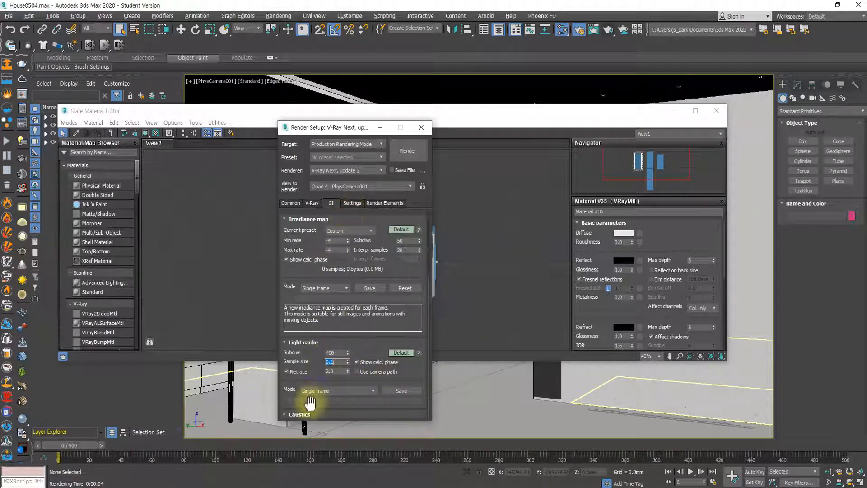
- Expand the Caustics settings and set the light cache mode back to Single frame
{"action": "left_click", "coordinate": [298, 414]}
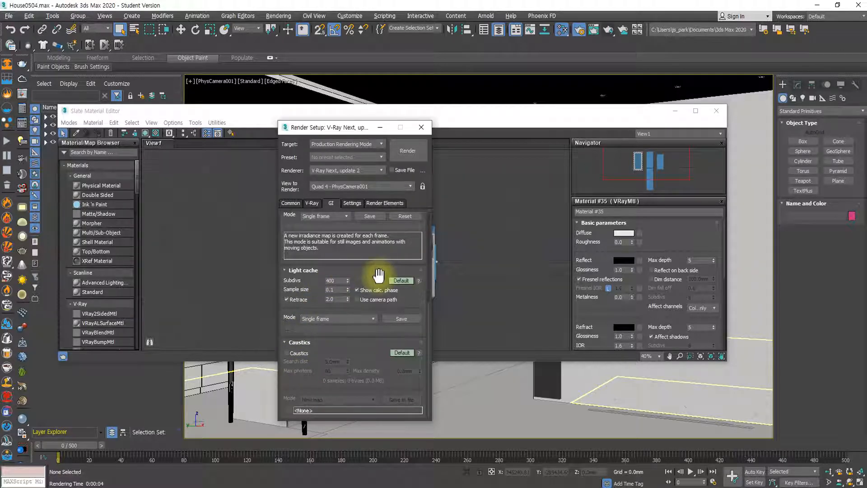
{"action": "scroll", "coordinate": [379, 275], "scroll_direction": "up", "scroll_amount": 1}
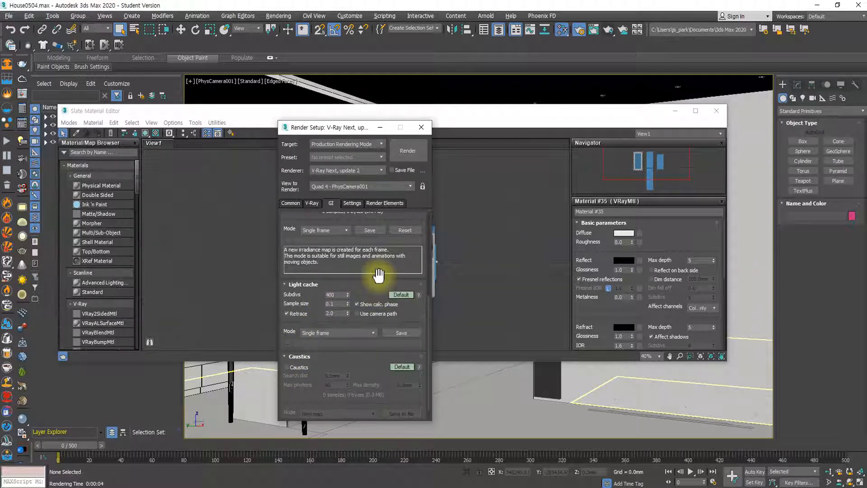
{"action": "scroll", "coordinate": [361, 334], "scroll_direction": "down", "scroll_amount": 1}
{"action": "scroll", "coordinate": [362, 345], "scroll_direction": "up", "scroll_amount": 1}
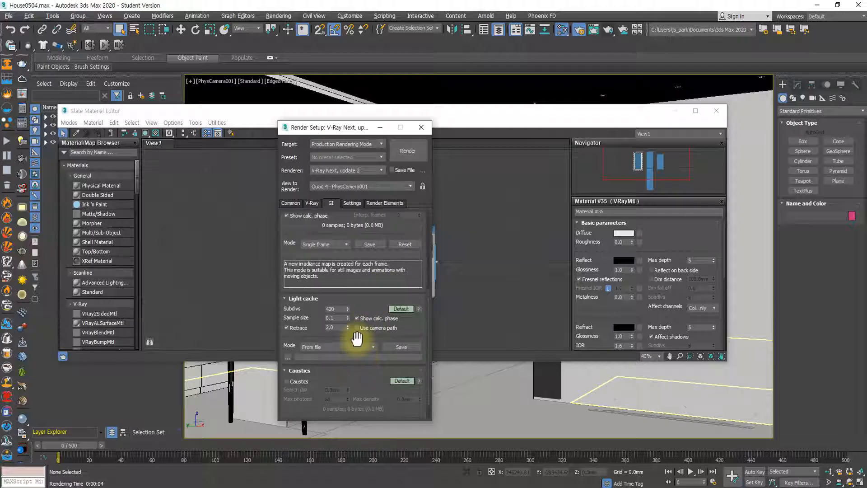
{"action": "left_click", "coordinate": [357, 347]}
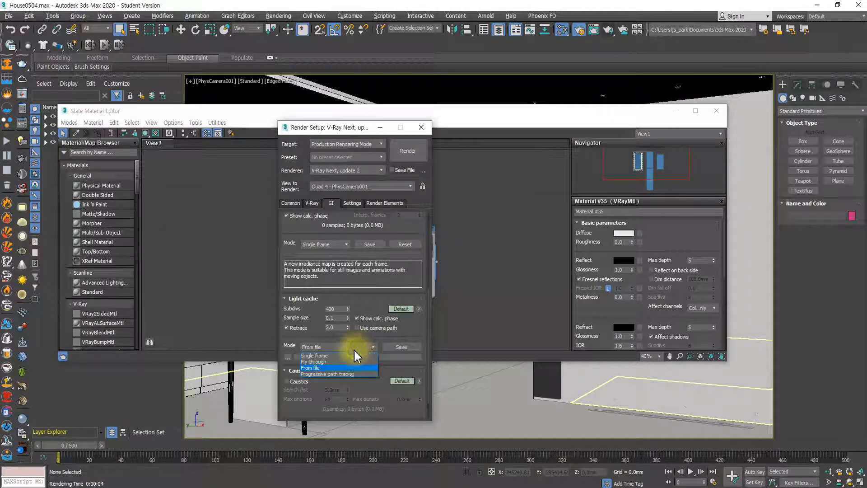
{"action": "left_click", "coordinate": [334, 356]}
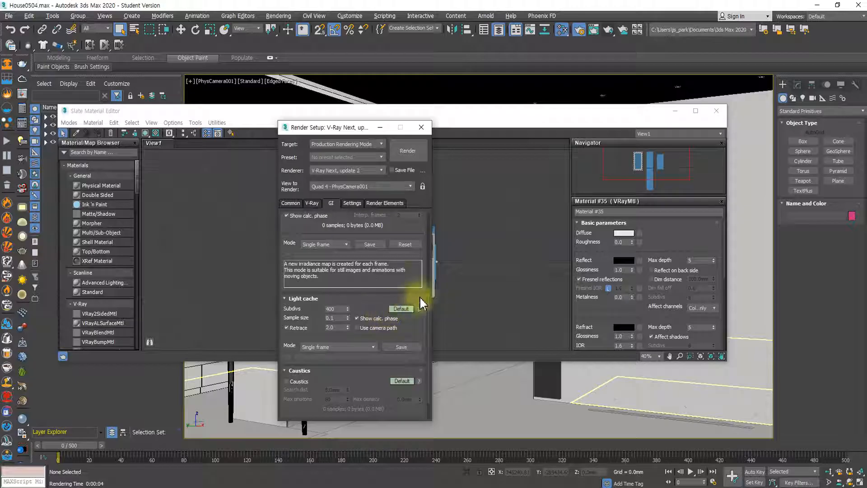
- Switch the V-Ray System settings to Expert mode and review the available bucket sequence options
{"action": "left_click", "coordinate": [352, 204]}
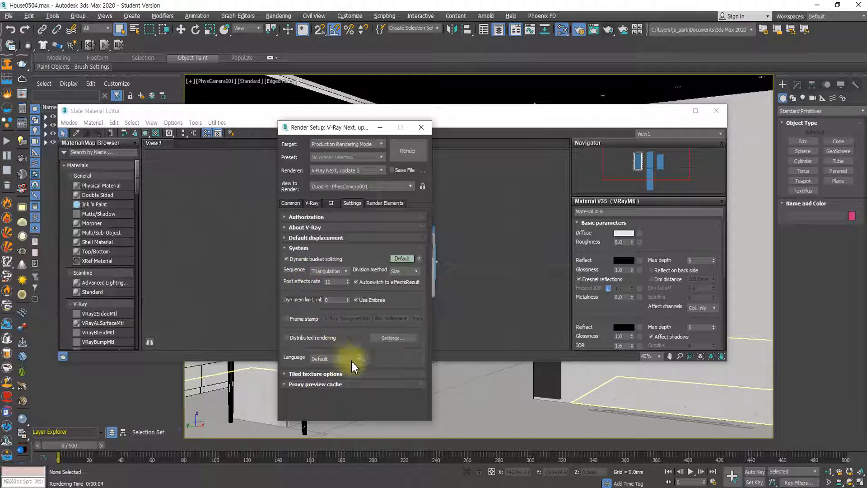
{"action": "left_click", "coordinate": [402, 259]}
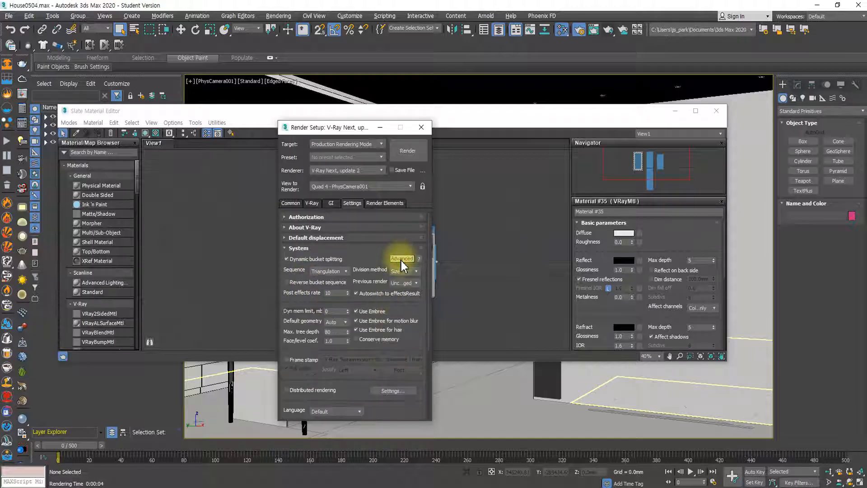
{"action": "left_click", "coordinate": [407, 260]}
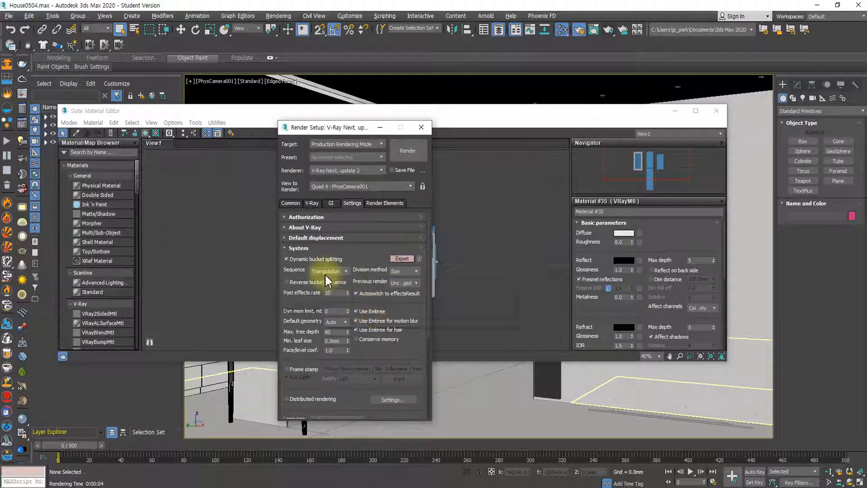
{"action": "mouse_move", "coordinate": [327, 281]}
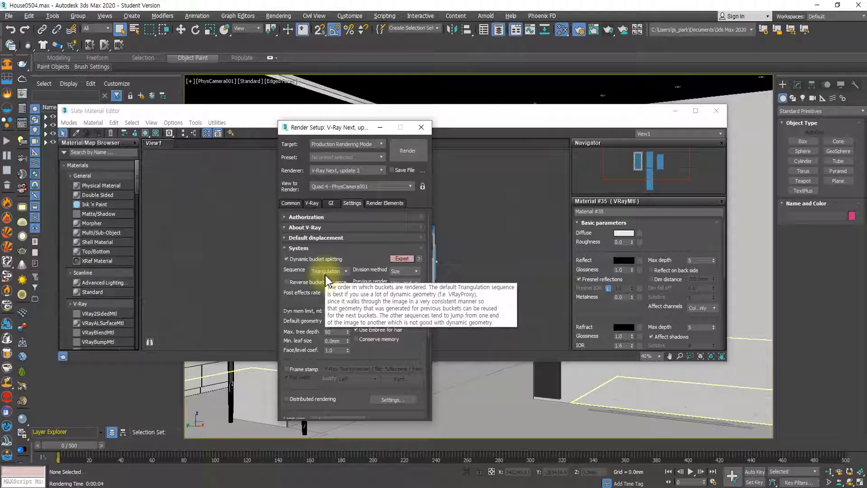
{"action": "left_click", "coordinate": [326, 274]}
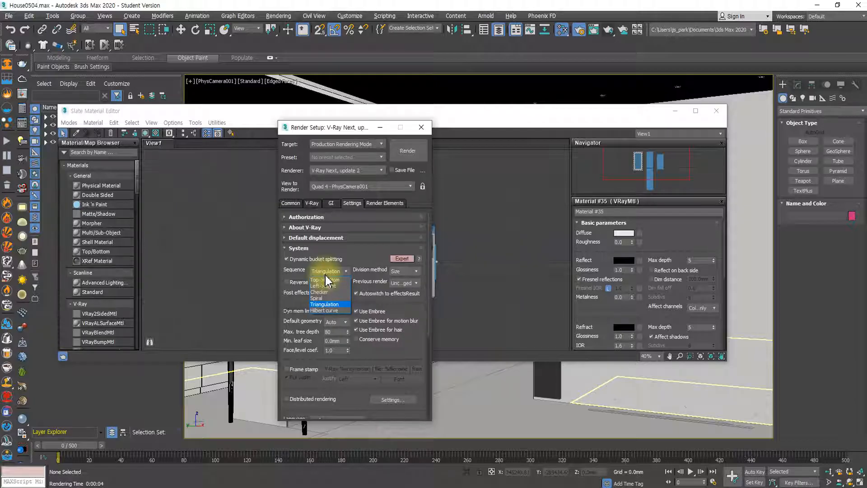
{"action": "left_click", "coordinate": [326, 274]}
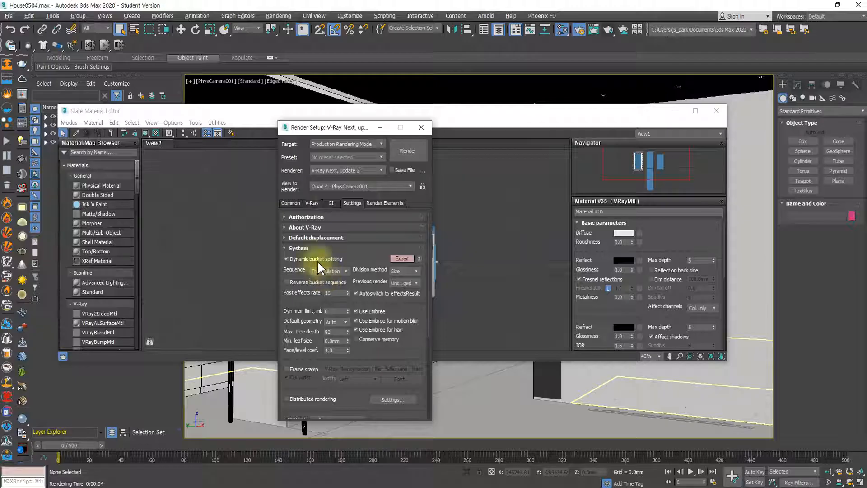
- Test-render the PhysCamera001 view with global illumination turned off, minimizing the frame buffer after each render
{"action": "left_click", "coordinate": [331, 203]}
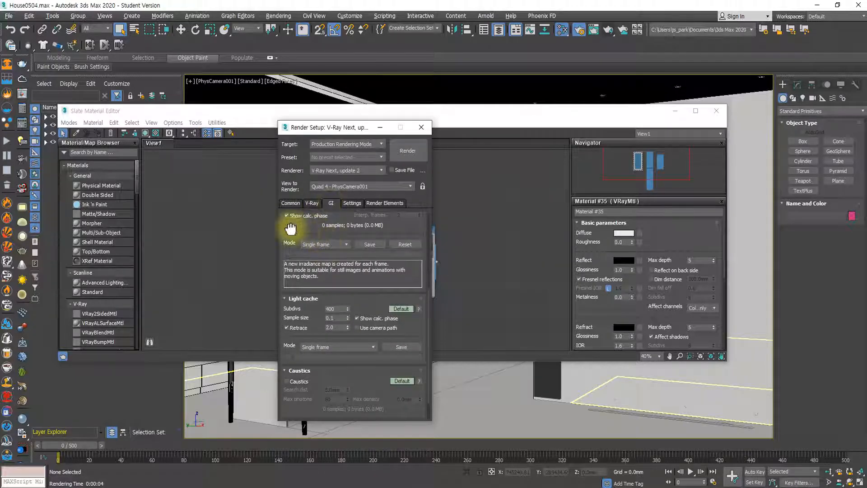
{"action": "left_click_drag", "start_coordinate": [292, 226], "coordinate": [310, 364]}
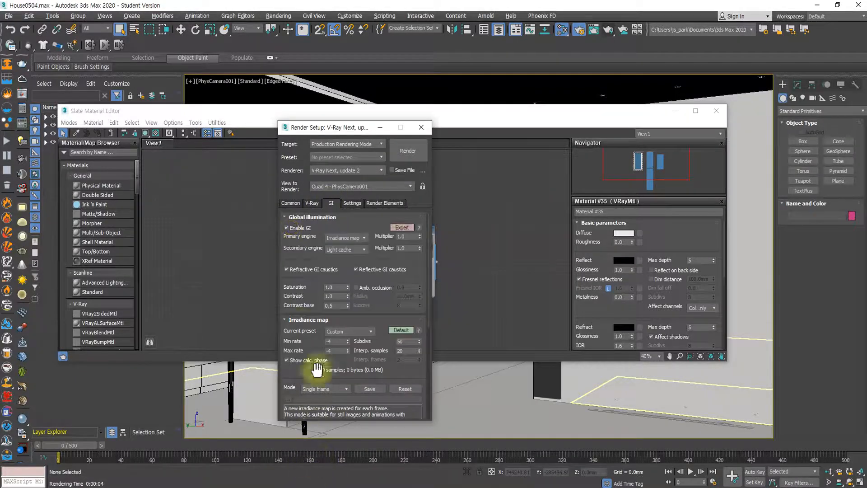
{"action": "left_click", "coordinate": [407, 151]}
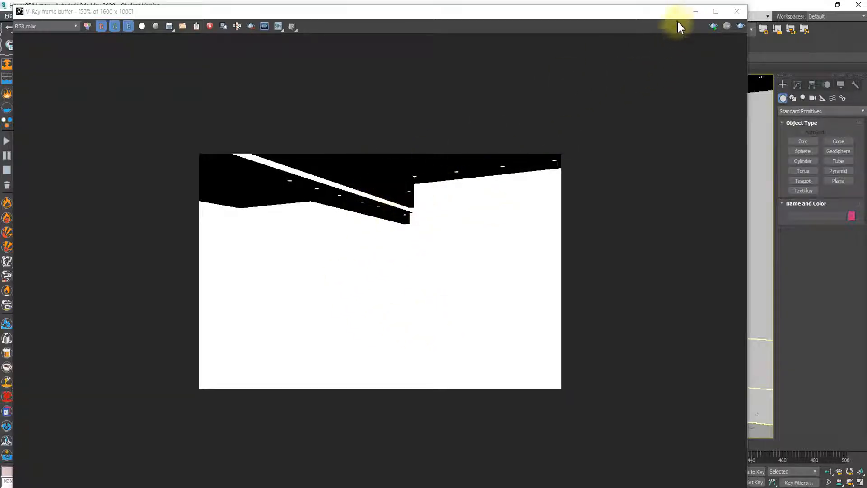
{"action": "left_click", "coordinate": [694, 11]}
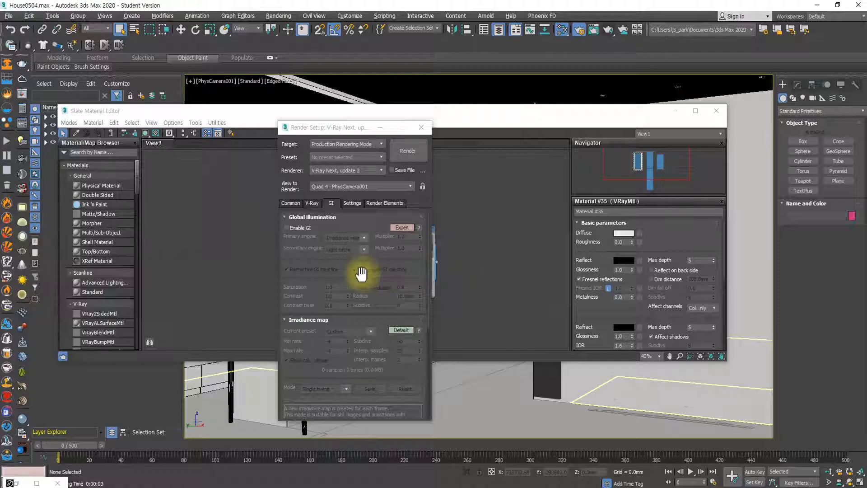
{"action": "left_click", "coordinate": [405, 148]}
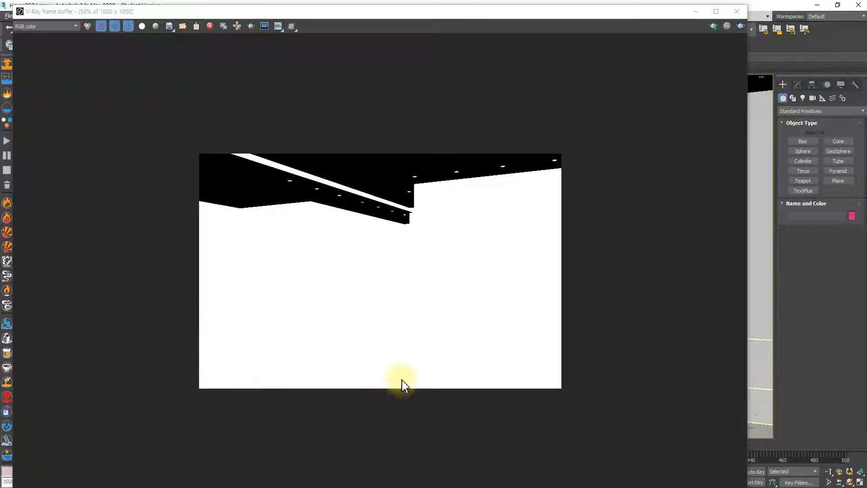
{"action": "left_click", "coordinate": [696, 13]}
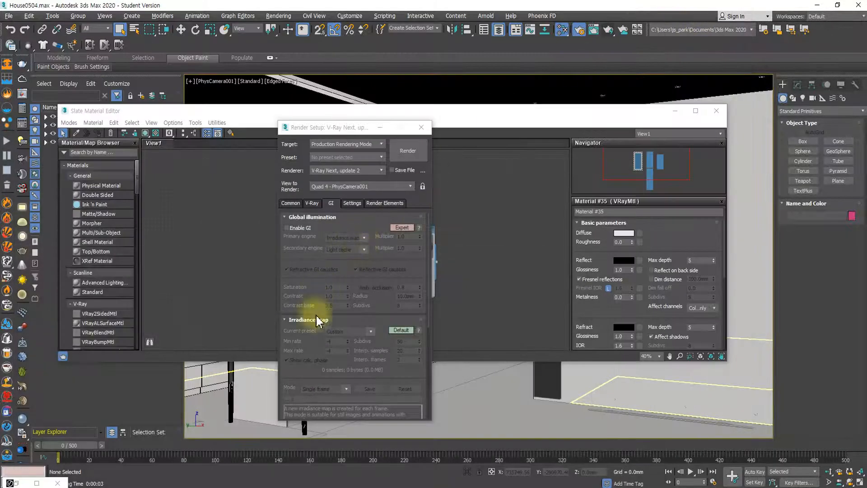
- Try Top->Bottom as the render bucket sequence, go through the other sequence options and collapse the System settings
{"action": "left_click", "coordinate": [352, 202]}
{"action": "left_click", "coordinate": [328, 271]}
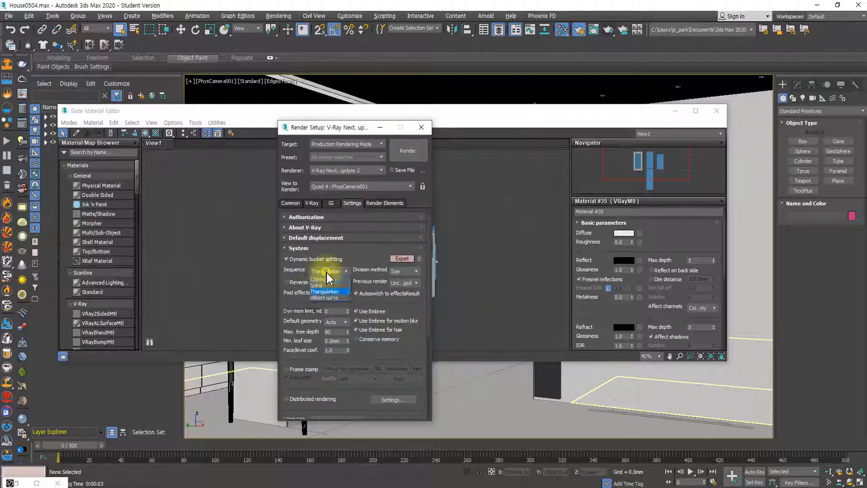
{"action": "left_click", "coordinate": [326, 280]}
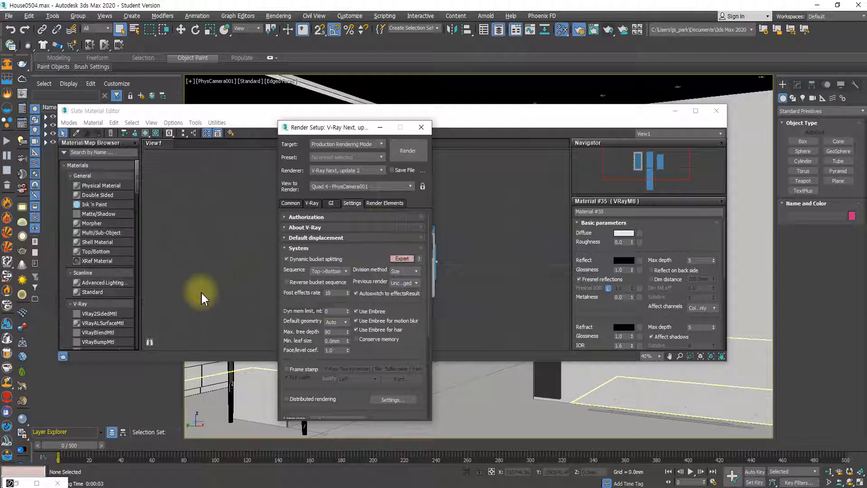
{"action": "left_click", "coordinate": [326, 271]}
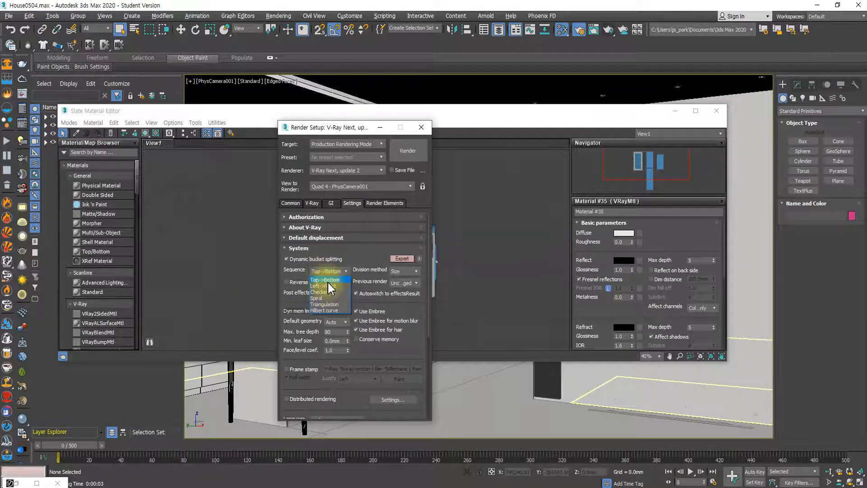
{"action": "left_click", "coordinate": [339, 309]}
{"action": "left_click", "coordinate": [353, 248]}
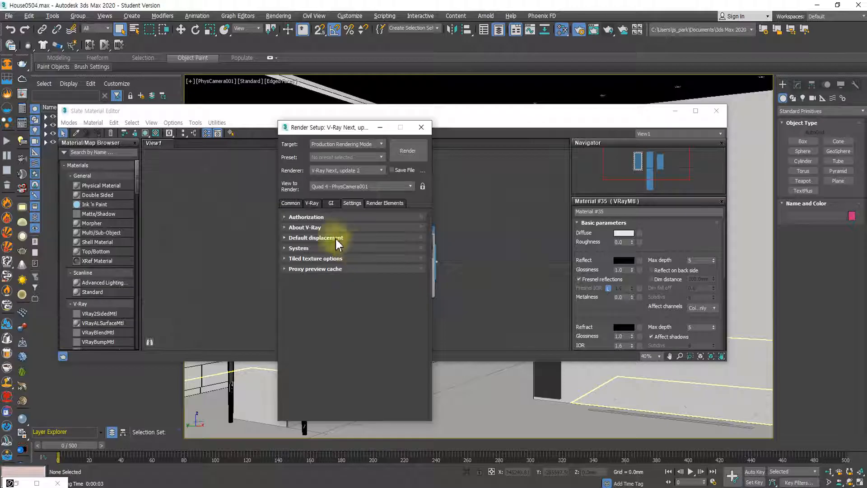
- Enable global illumination again, keeping Irradiance map and Light cache as the engines
{"action": "left_click", "coordinate": [331, 203]}
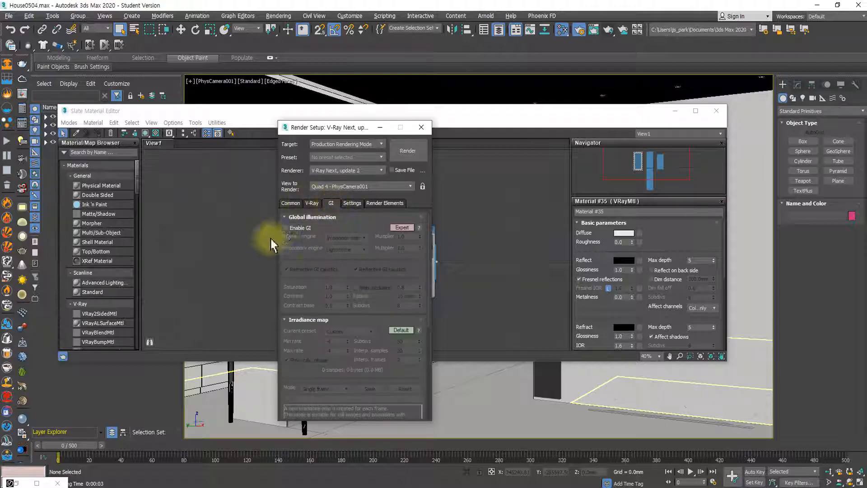
{"action": "left_click", "coordinate": [287, 228]}
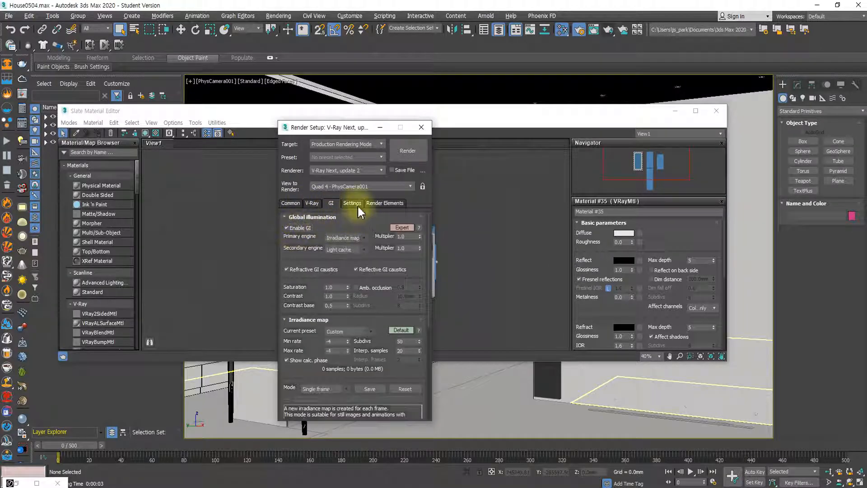
- Look over the Render Elements settings and close the Render Setup window
{"action": "left_click", "coordinate": [351, 204]}
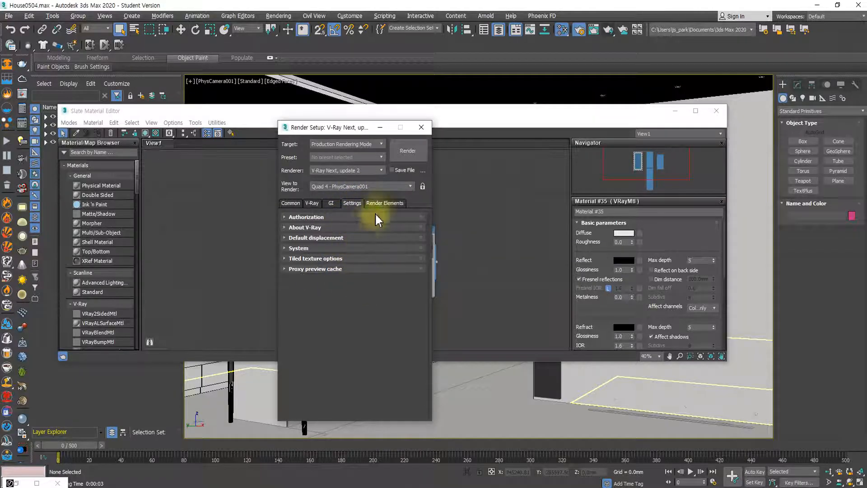
{"action": "left_click", "coordinate": [386, 203]}
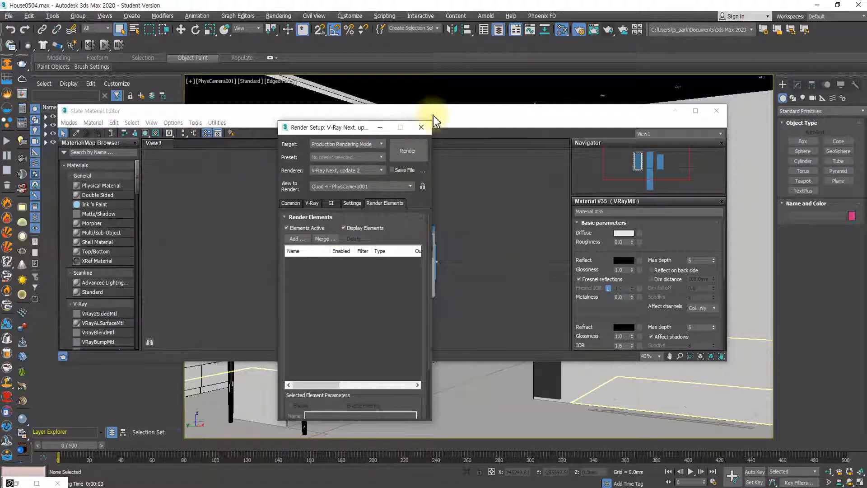
{"action": "left_click", "coordinate": [420, 128]}
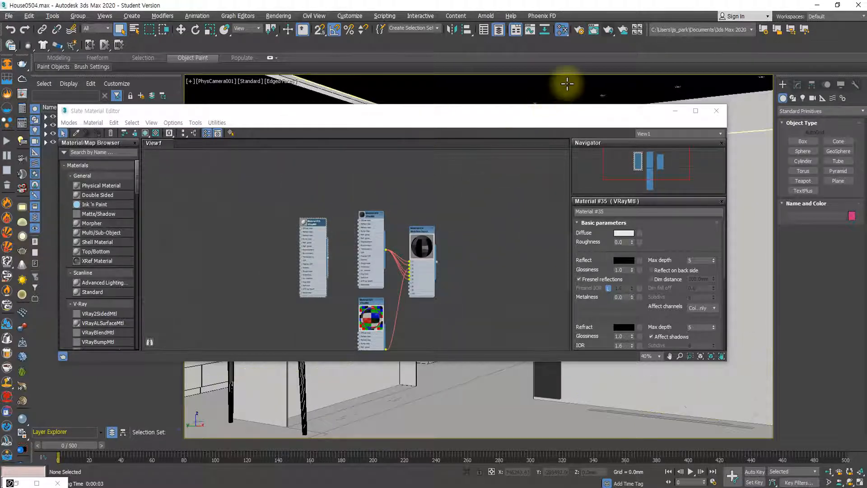
- Minimize the Slate Material Editor and the remaining floating window, and reopen Render Setup on the common parameters
{"action": "left_click", "coordinate": [675, 111]}
{"action": "left_click", "coordinate": [665, 128]}
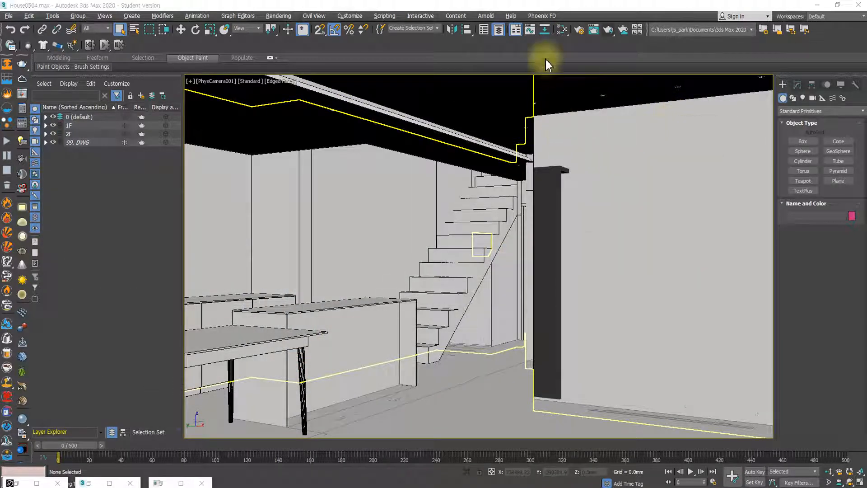
{"action": "left_click", "coordinate": [579, 29]}
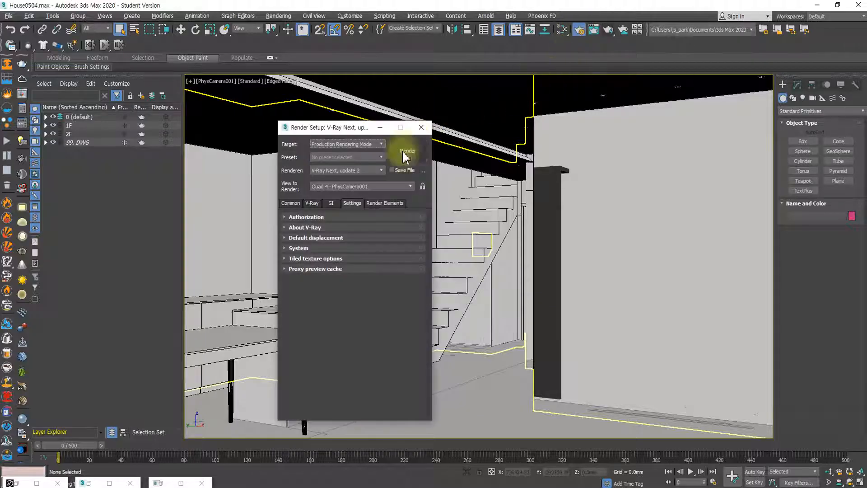
{"action": "left_click", "coordinate": [290, 203]}
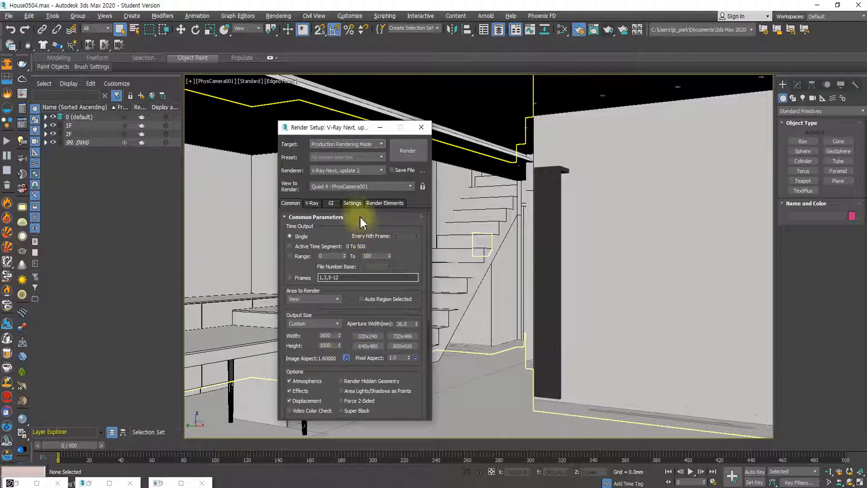
- Review the V-Ray image sampler, image filter, Global DMC and Environment settings
{"action": "left_click", "coordinate": [311, 204]}
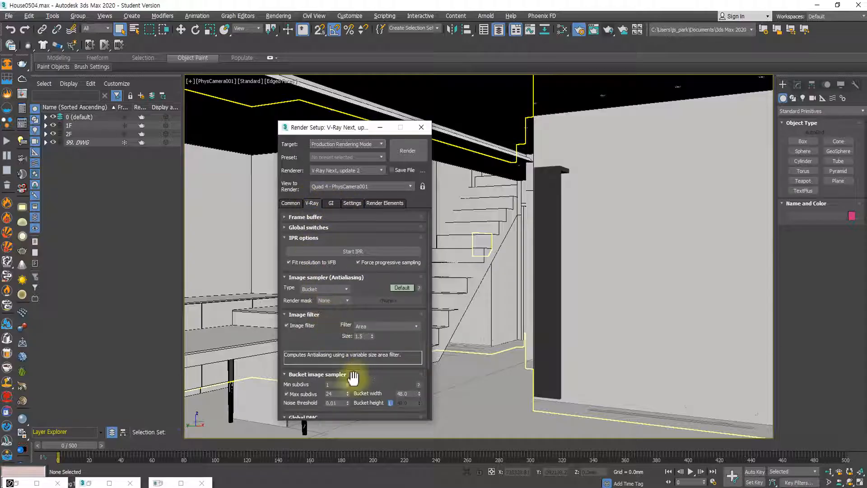
{"action": "scroll", "coordinate": [322, 332], "scroll_direction": "down", "scroll_amount": 2}
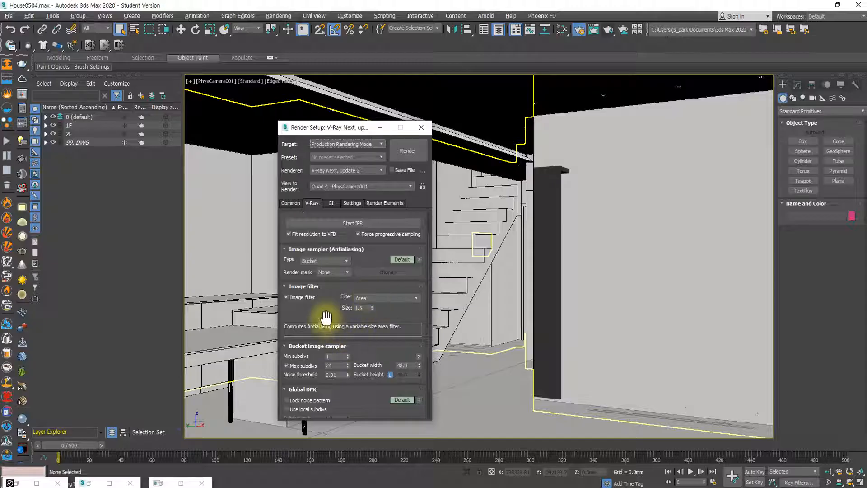
{"action": "scroll", "coordinate": [324, 318], "scroll_direction": "down", "scroll_amount": 3}
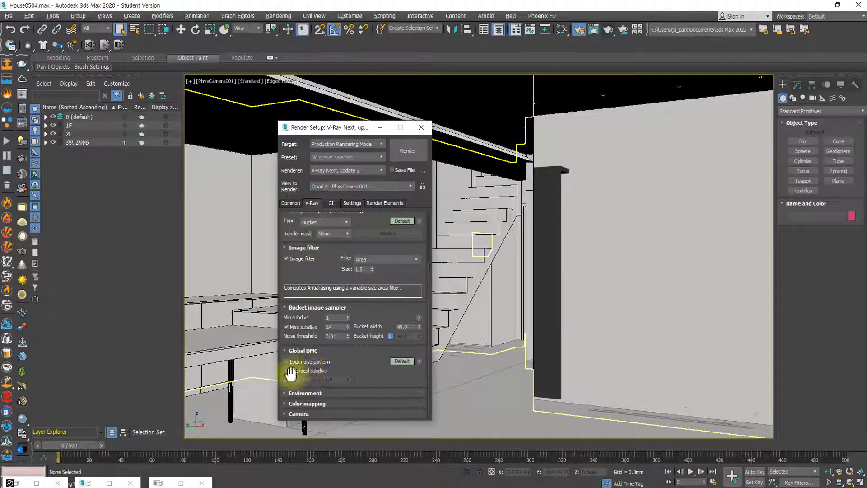
{"action": "left_click", "coordinate": [292, 393]}
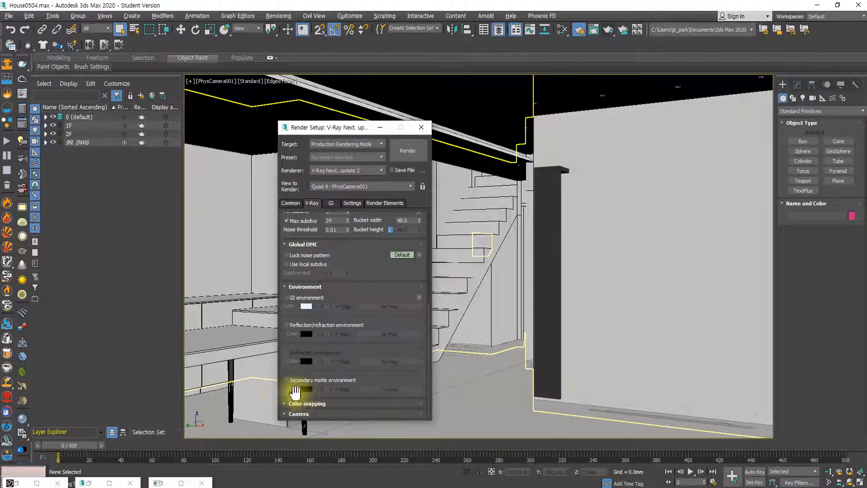
{"action": "left_click", "coordinate": [289, 286]}
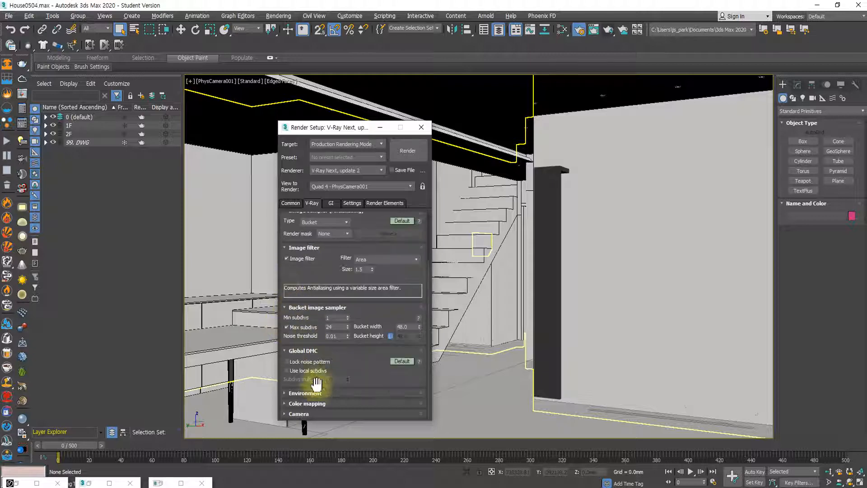
- Set the Color mapping type to Linear multiply and show its Expert options
{"action": "left_click", "coordinate": [307, 403]}
{"action": "left_click", "coordinate": [331, 383]}
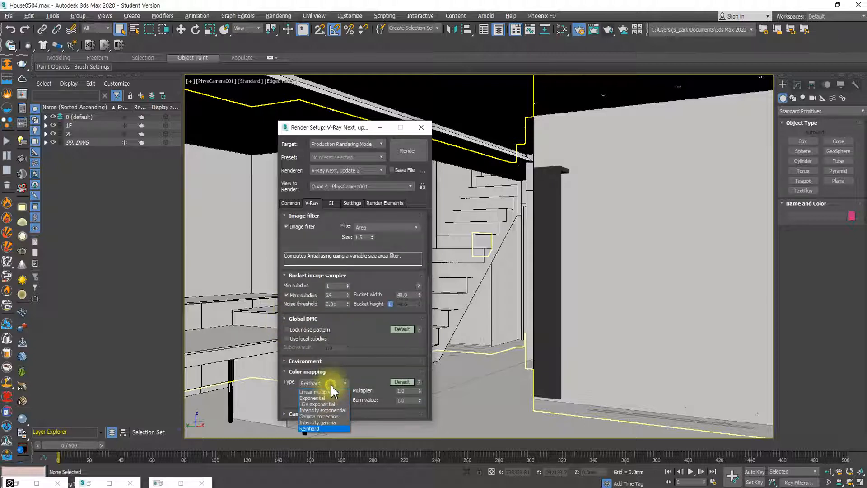
{"action": "left_click", "coordinate": [330, 392]}
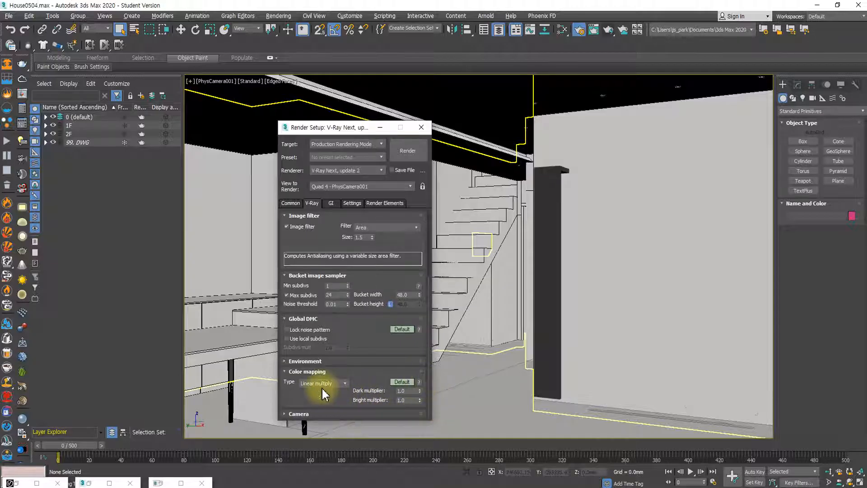
{"action": "left_click", "coordinate": [400, 381]}
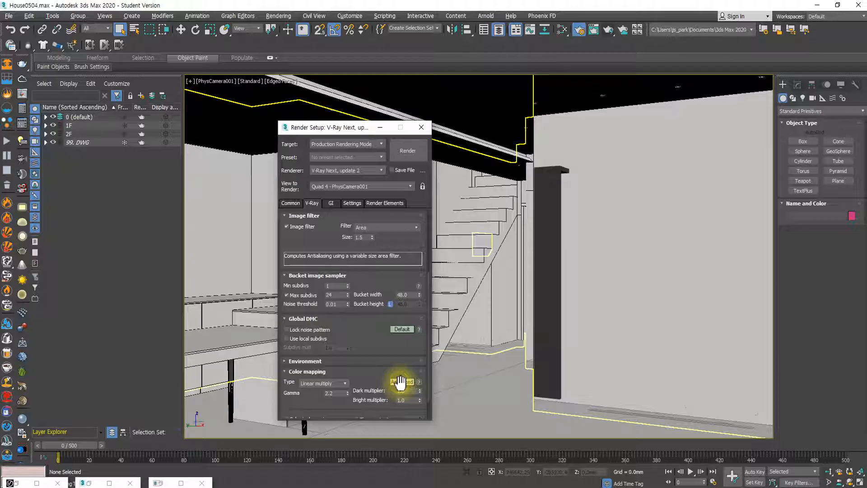
{"action": "left_click", "coordinate": [400, 382]}
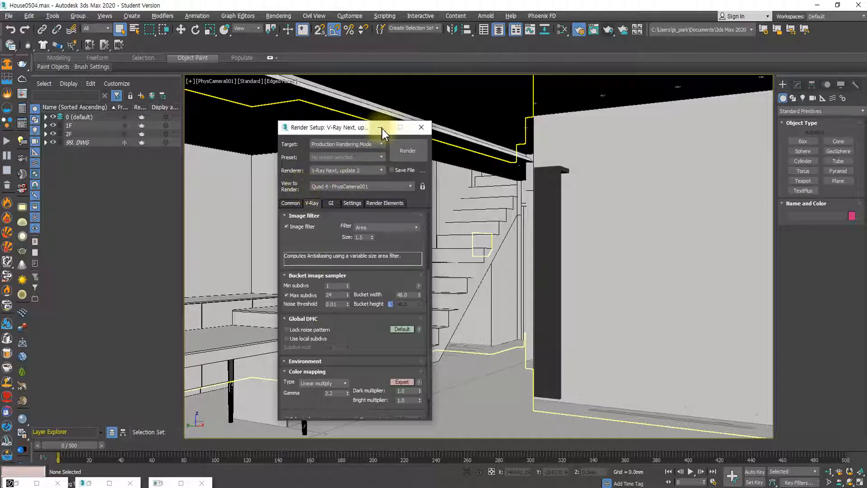
- Set the irradiance map mode to Single frame and check the Light cache settings
{"action": "left_click", "coordinate": [329, 204]}
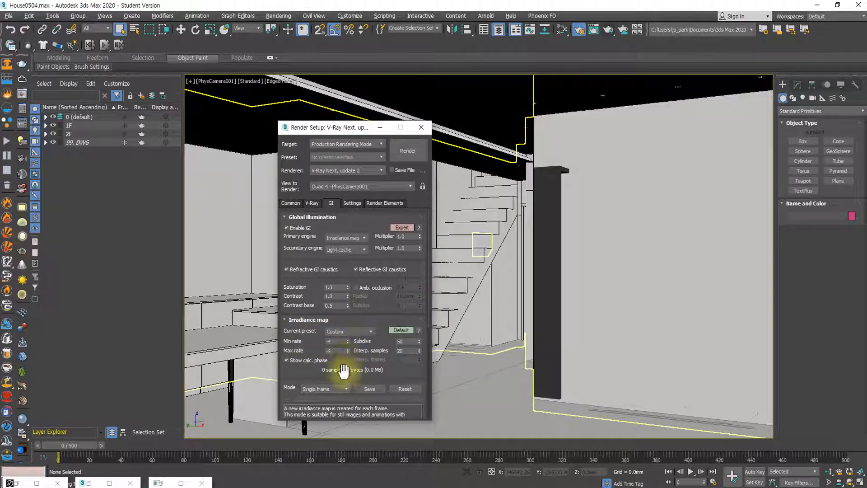
{"action": "scroll", "coordinate": [345, 374], "scroll_direction": "down", "scroll_amount": 1}
{"action": "left_click", "coordinate": [342, 375]}
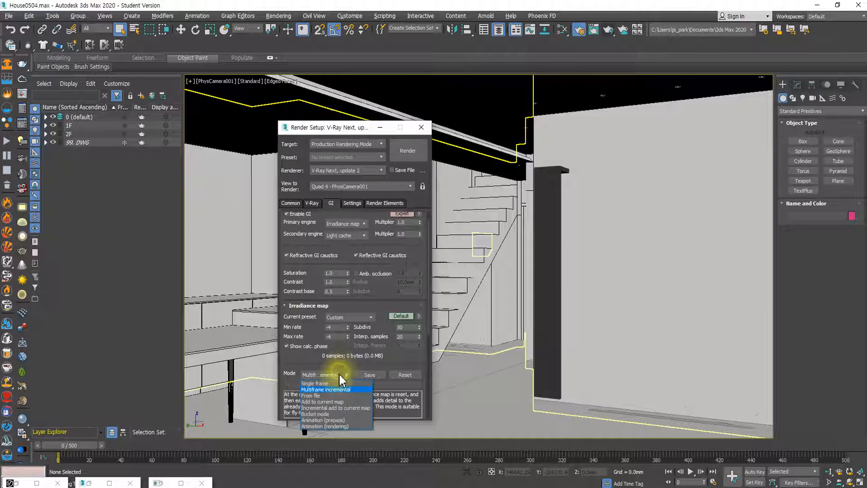
{"action": "left_click", "coordinate": [313, 382]}
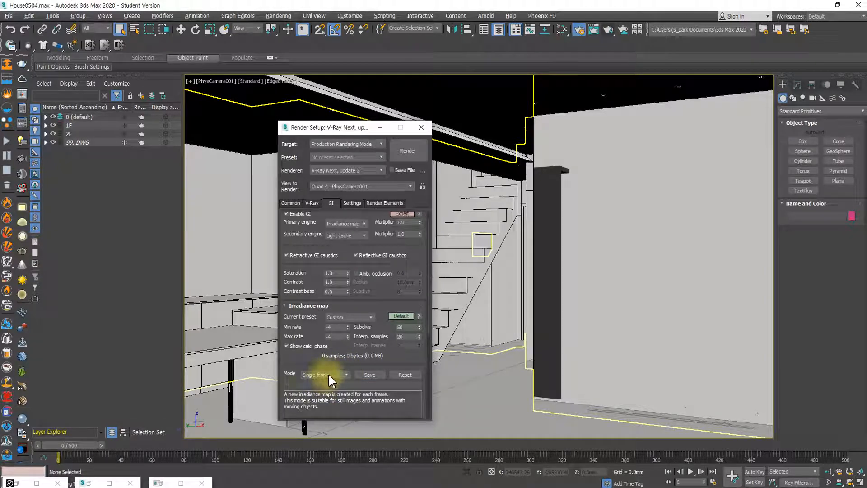
{"action": "left_click_drag", "start_coordinate": [300, 354], "coordinate": [294, 252]}
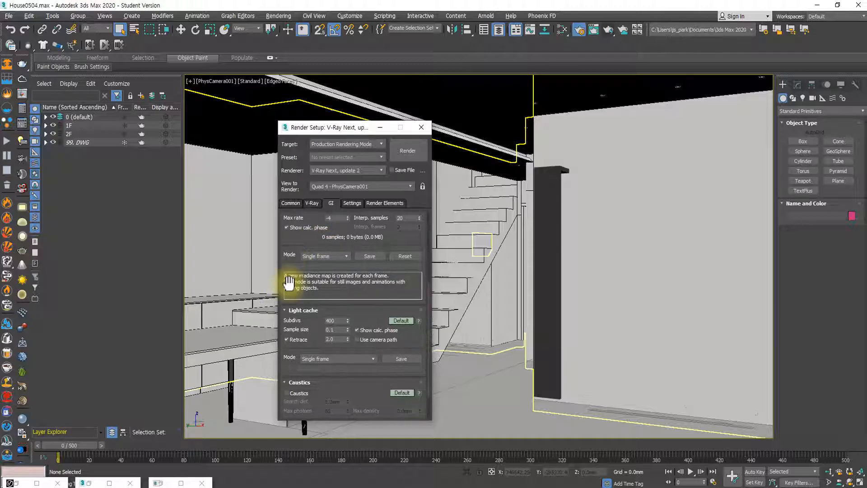
{"action": "mouse_move", "coordinate": [316, 264]}
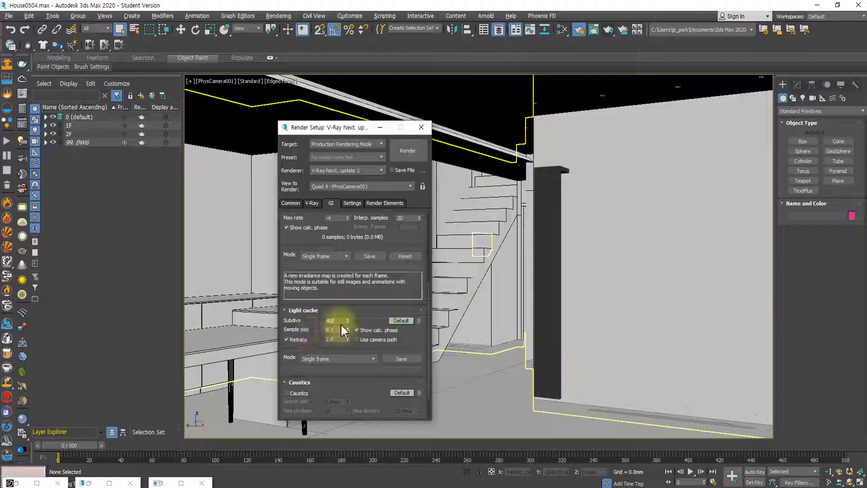
{"action": "mouse_move", "coordinate": [342, 326]}
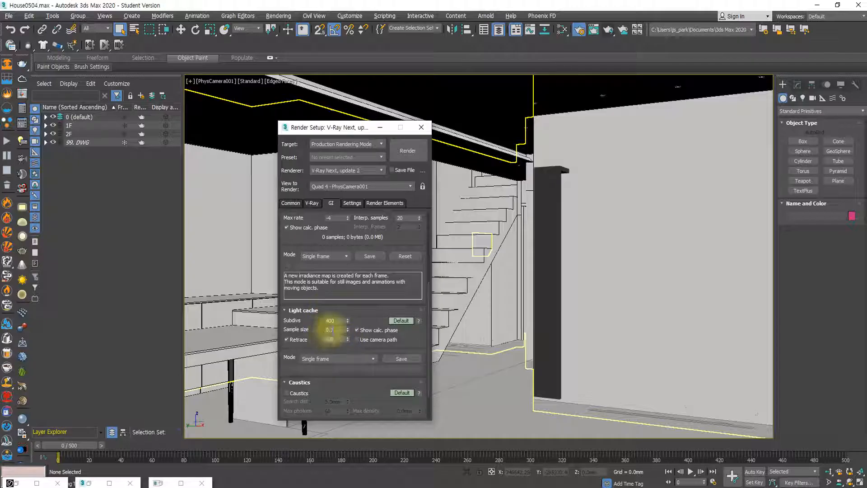
- Glance over the renderer's system settings and Render Elements, and close Render Setup
{"action": "left_click", "coordinate": [351, 203]}
{"action": "left_click", "coordinate": [376, 204]}
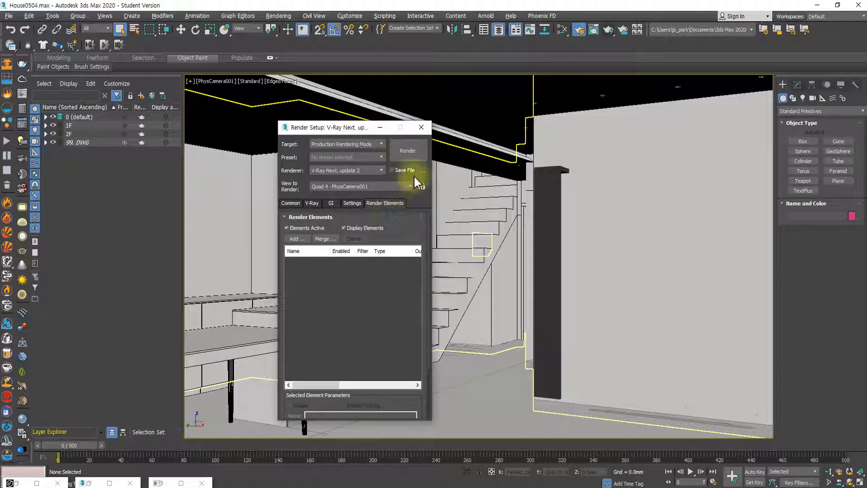
{"action": "left_click", "coordinate": [420, 127]}
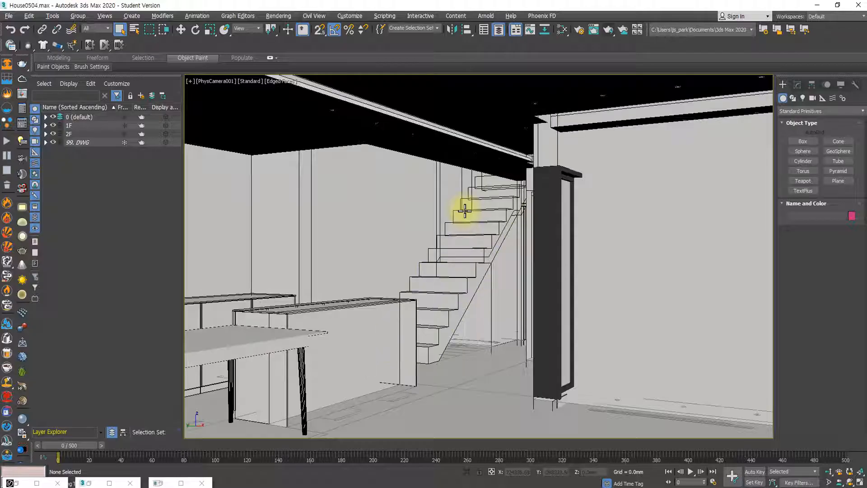
- Switch to an orthographic overview of the house, select PhysCamera001 and display its parameters for editing
{"action": "key", "text": "t"}
{"action": "middle_click_drag", "start_coordinate": [304, 232], "coordinate": [348, 253]}
{"action": "scroll", "coordinate": [333, 251], "scroll_direction": "up", "scroll_amount": 5}
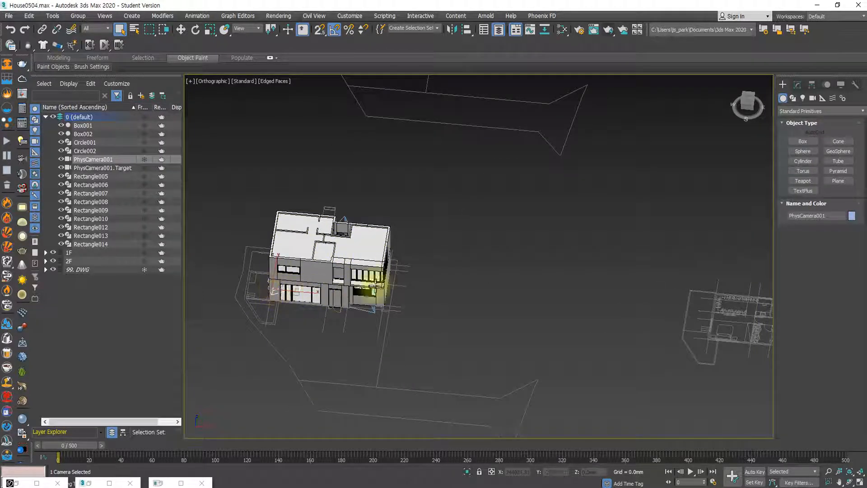
{"action": "left_click", "coordinate": [797, 84]}
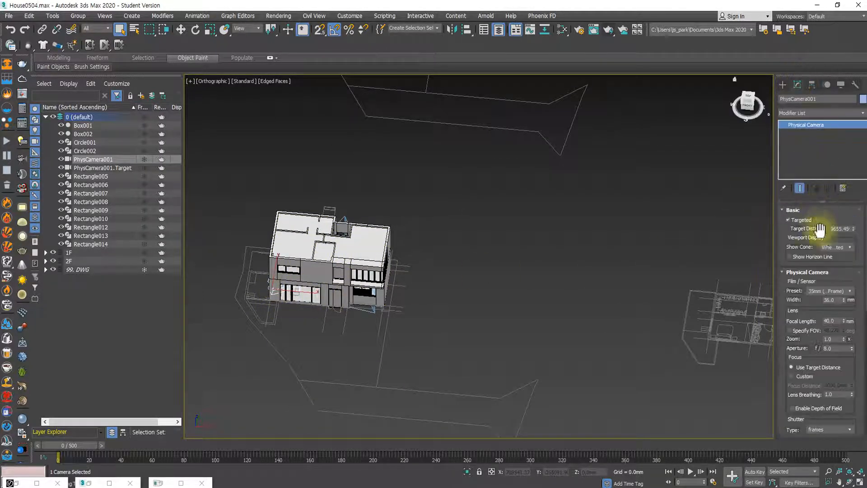
- Examine the film, lens, focus, shutter, exposure and white balance settings of PhysCamera001
{"action": "left_click", "coordinate": [838, 272]}
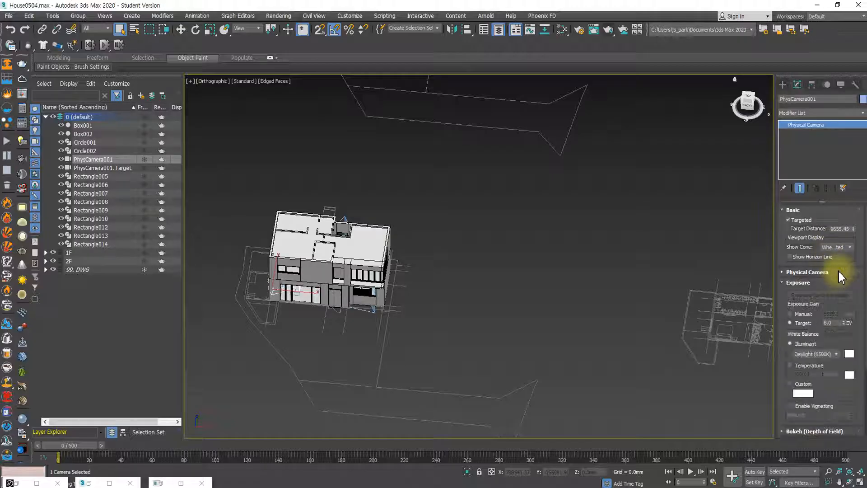
{"action": "left_click", "coordinate": [833, 272]}
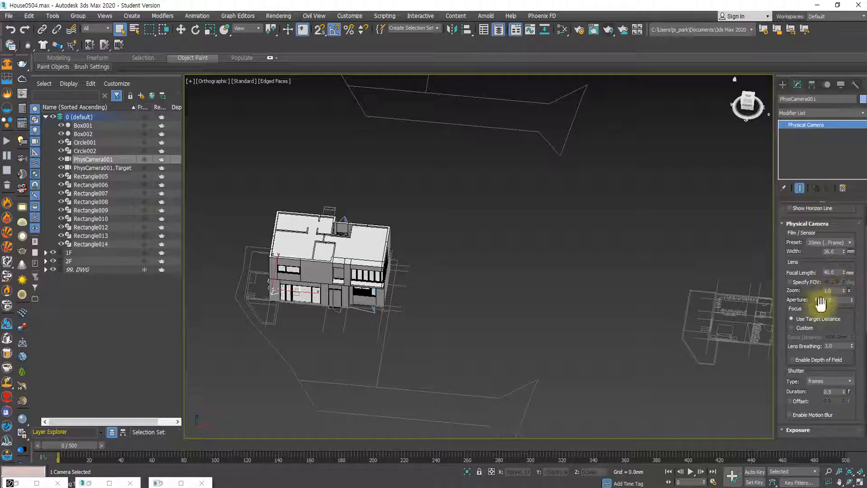
{"action": "scroll", "coordinate": [819, 357], "scroll_direction": "down", "scroll_amount": 3}
{"action": "scroll", "coordinate": [822, 361], "scroll_direction": "down", "scroll_amount": 3}
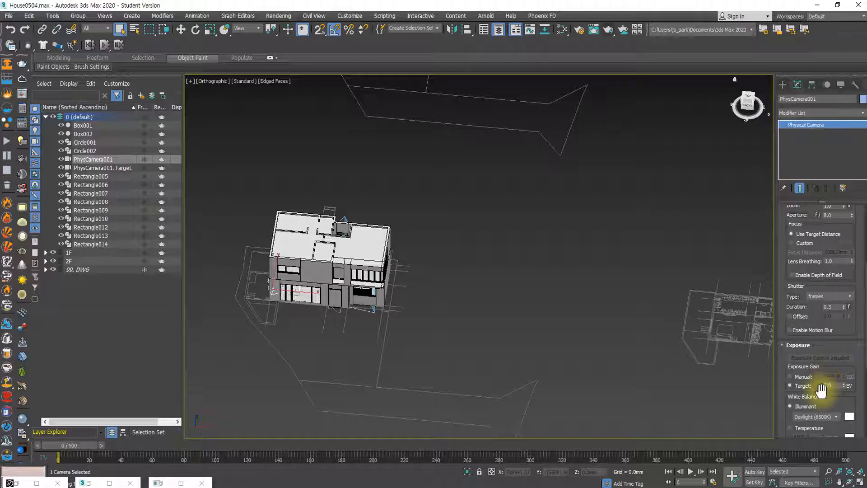
{"action": "left_click", "coordinate": [823, 345]}
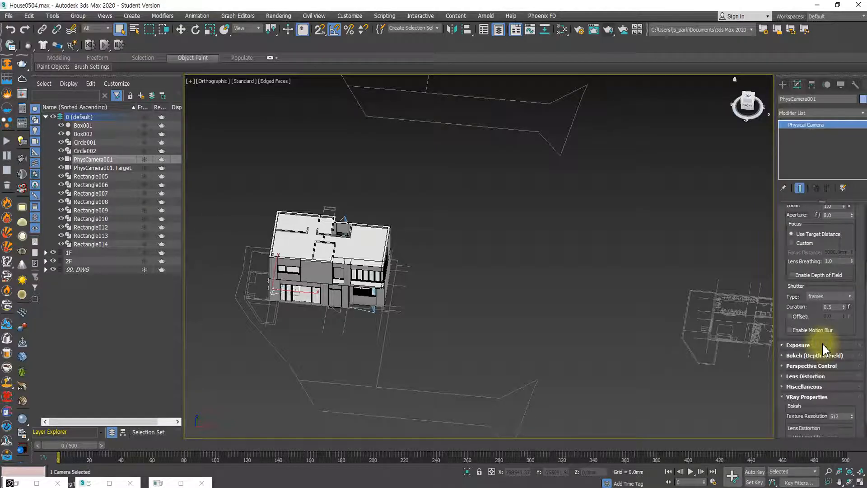
{"action": "left_click", "coordinate": [823, 345]}
{"action": "scroll", "coordinate": [830, 359], "scroll_direction": "up", "scroll_amount": 1}
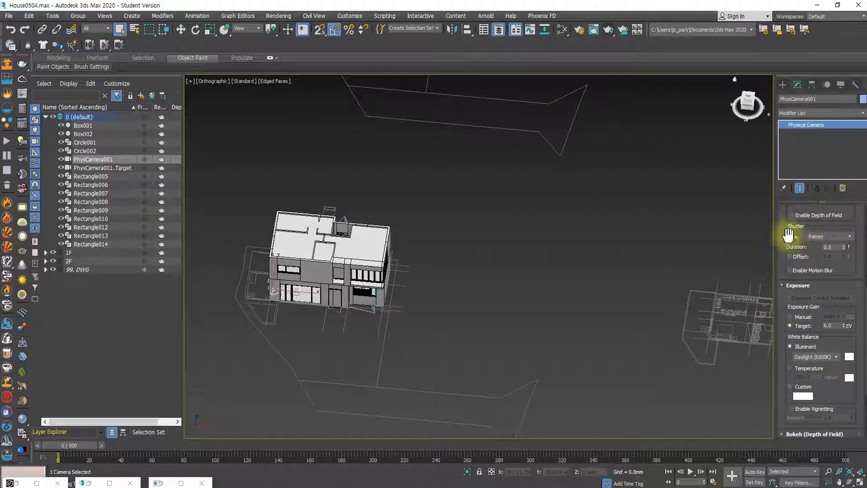
{"action": "left_click_drag", "start_coordinate": [784, 234], "coordinate": [788, 426]}
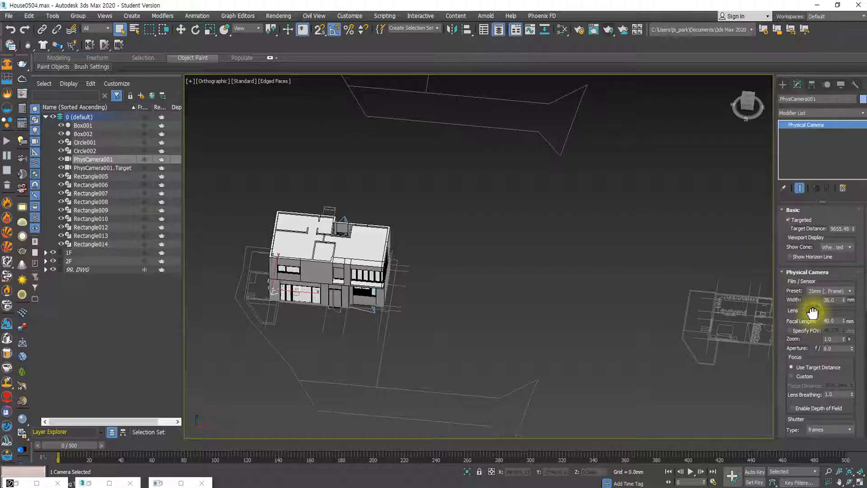
{"action": "left_click_drag", "start_coordinate": [812, 311], "coordinate": [814, 296]}
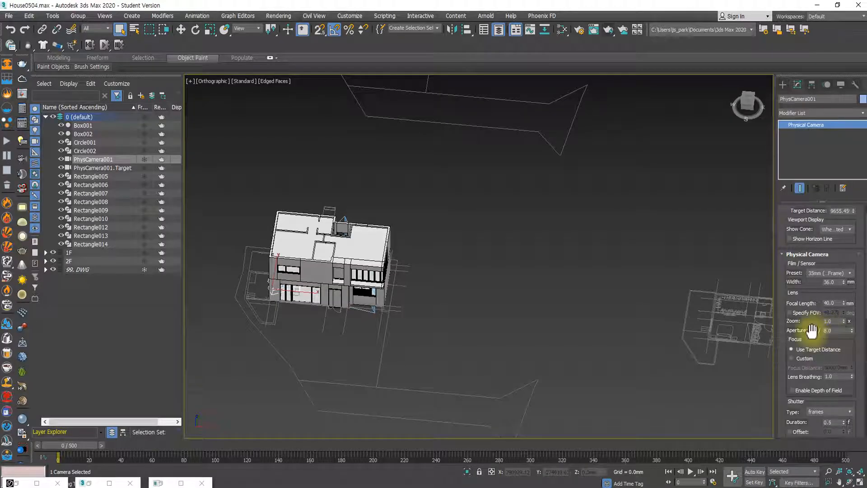
{"action": "left_click_drag", "start_coordinate": [813, 329], "coordinate": [822, 183]}
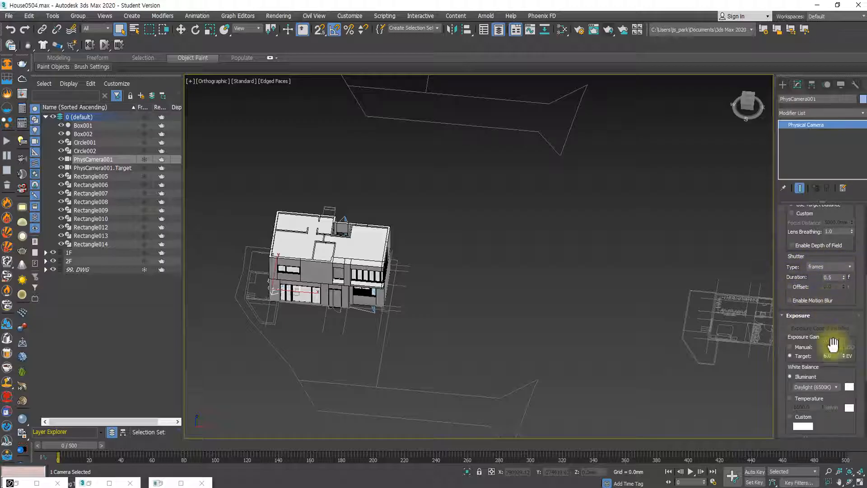
- Set the PhysCamera001 shutter type to 1/seconds with a duration of 1/200 s
{"action": "left_click", "coordinate": [835, 266]}
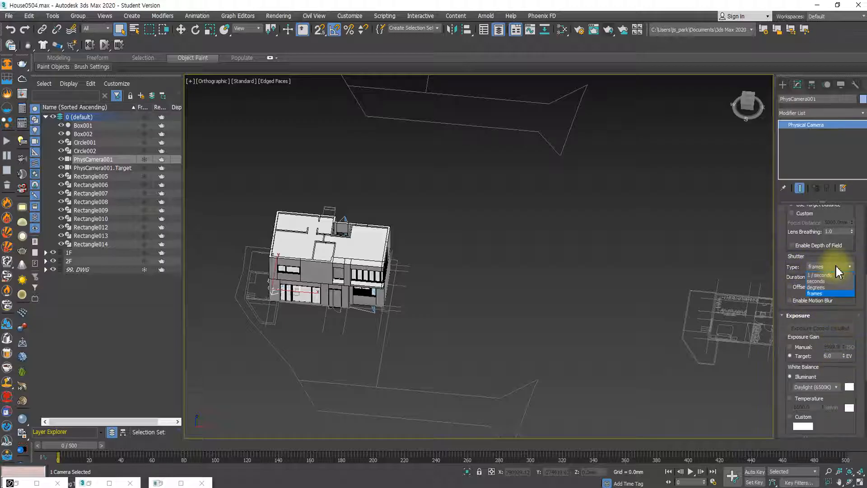
{"action": "left_click", "coordinate": [834, 276]}
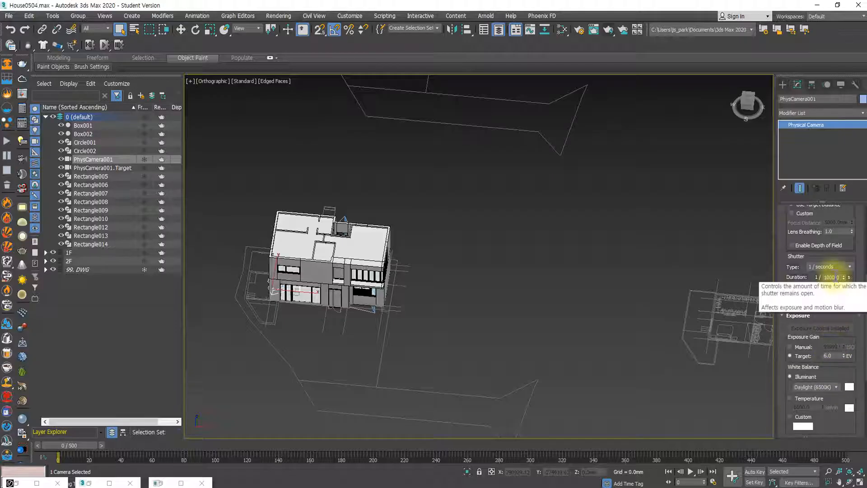
{"action": "double_click", "coordinate": [832, 277]}
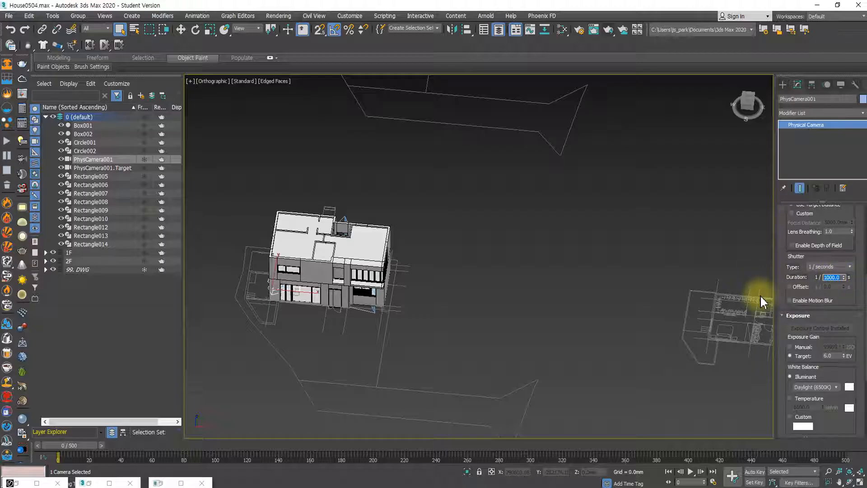
{"action": "type", "text": "200"}
{"action": "key", "text": "Return"}
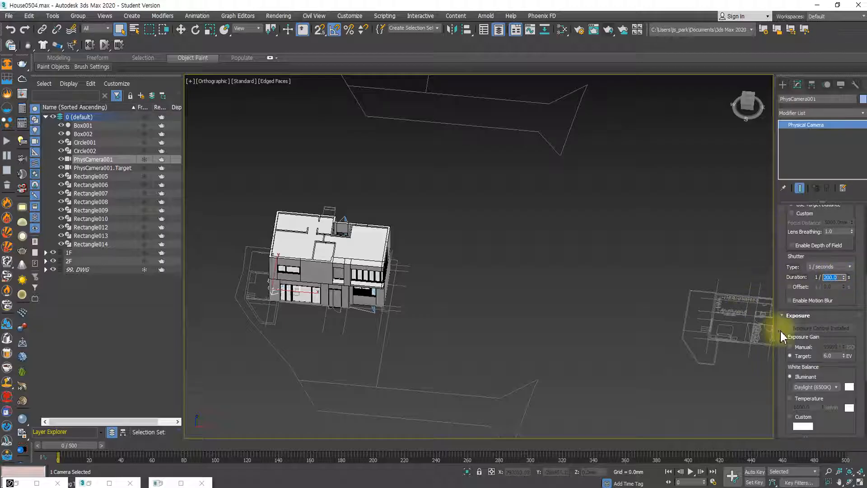
{"action": "left_click", "coordinate": [815, 347]}
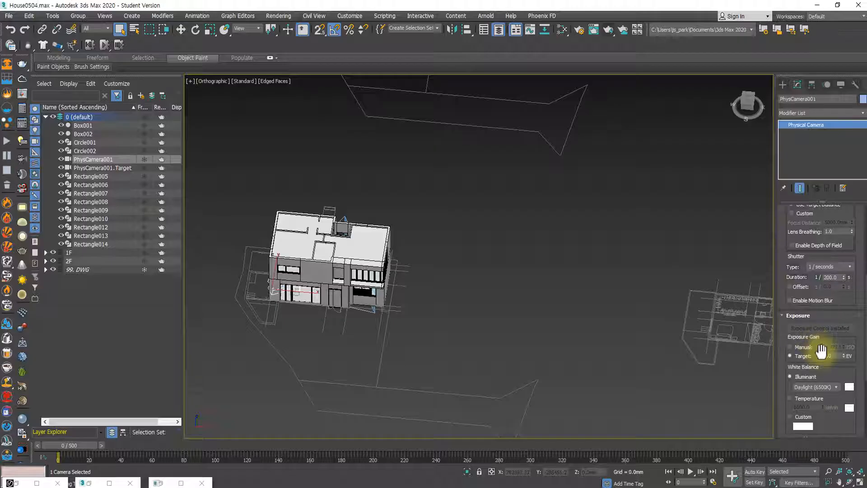
- Try shutter durations of 1/100 s and 1/3000 s on PhysCamera001, and restore it to 1/200 s
{"action": "left_click", "coordinate": [830, 276]}
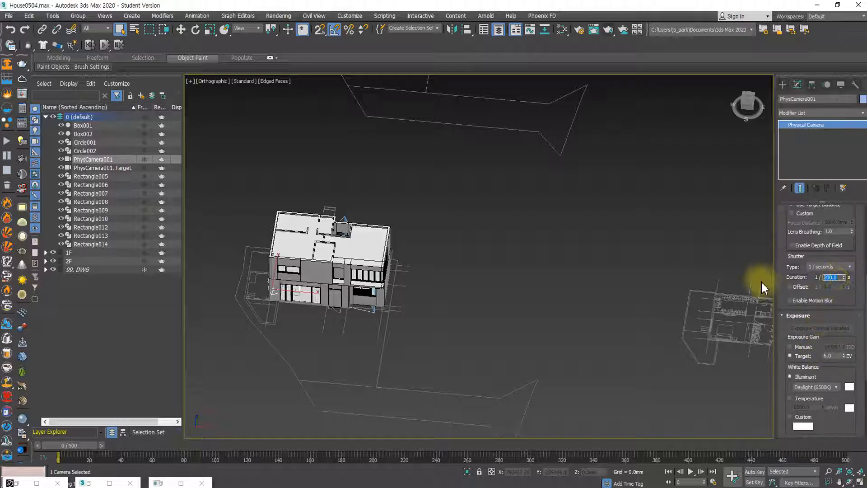
{"action": "type", "text": "100"}
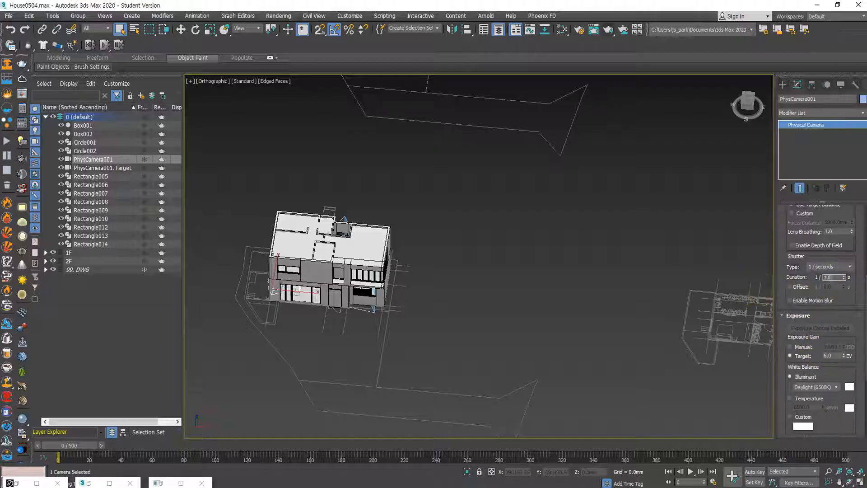
{"action": "key", "text": "Return"}
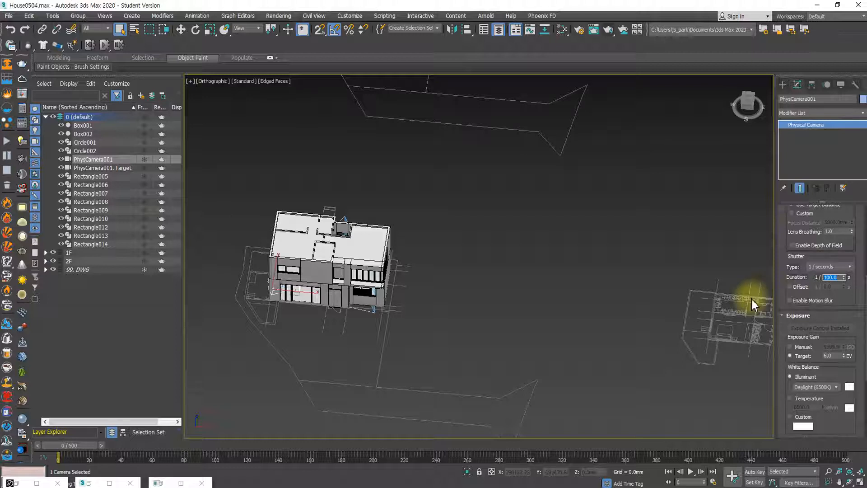
{"action": "type", "text": "3000"}
{"action": "key", "text": "Return"}
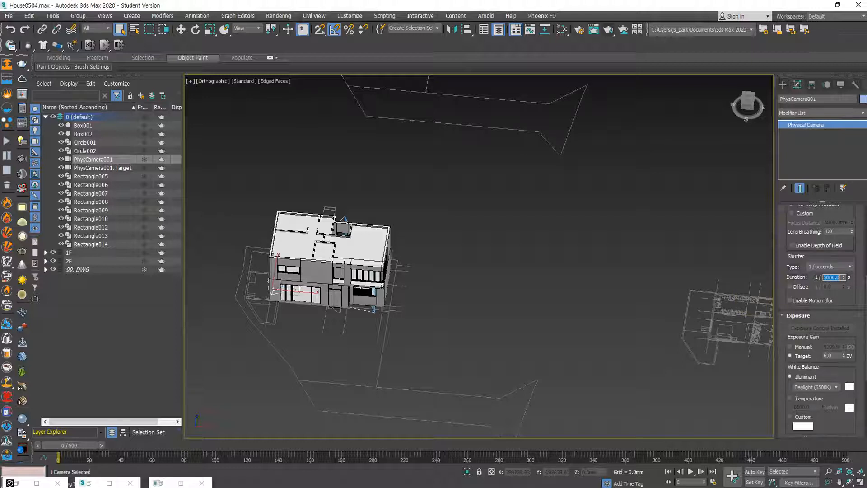
{"action": "type", "text": "200"}
{"action": "key", "text": "Return"}
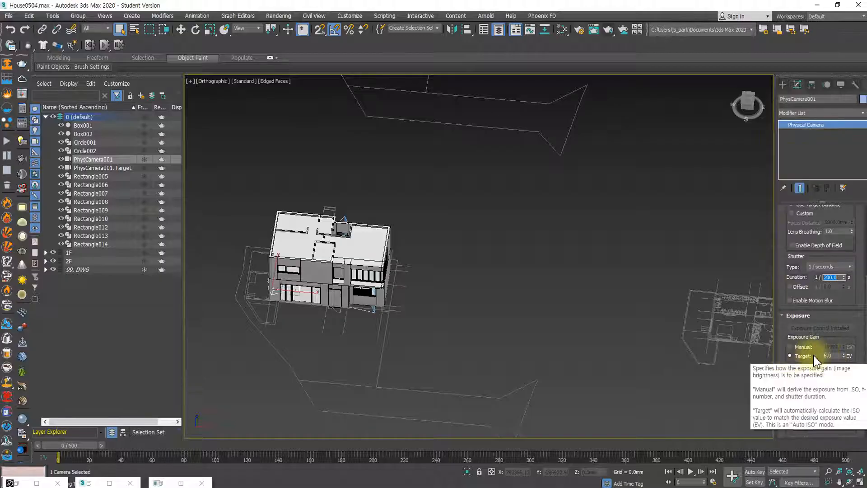
- Try an exposure gain target of 5 EV for PhysCamera001 and set it back to 6 EV
{"action": "left_click_drag", "start_coordinate": [836, 356], "coordinate": [819, 355]}
{"action": "type", "text": "5"}
{"action": "key", "text": "Return"}
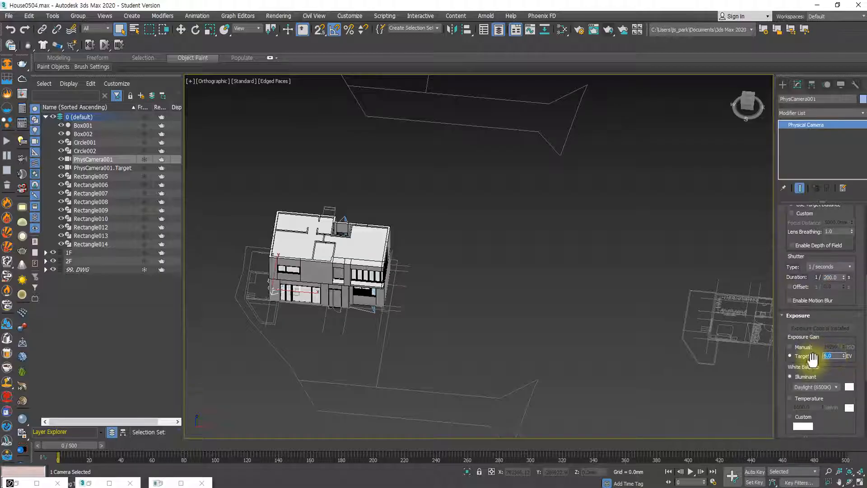
{"action": "type", "text": "6"}
{"action": "key", "text": "Return"}
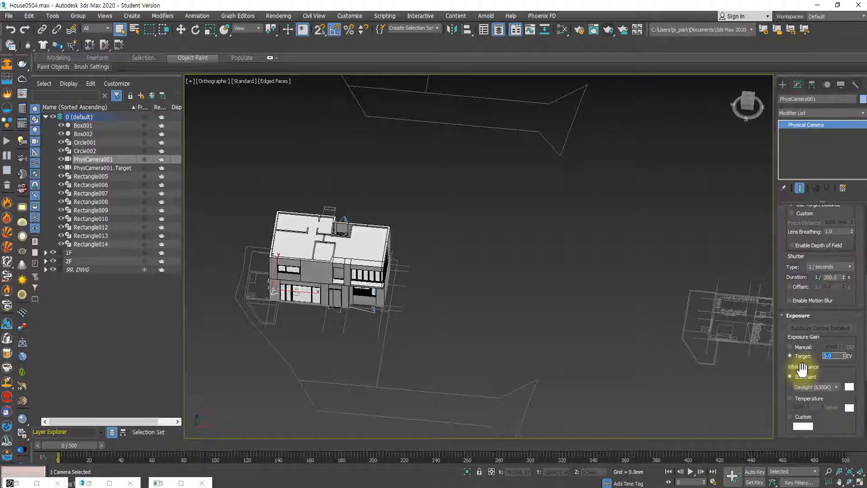
- Switch to Chrome and search Google for "outfocusing" in a new tab
{"action": "left_click", "coordinate": [260, 484]}
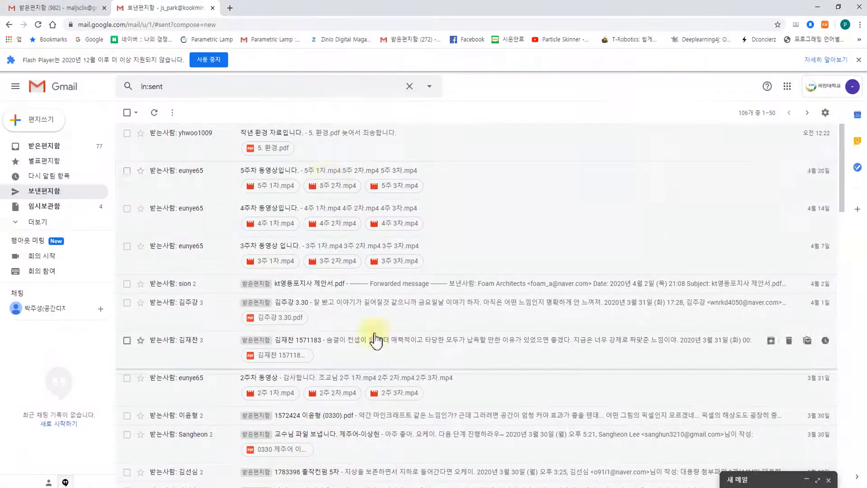
{"action": "left_click", "coordinate": [230, 8]}
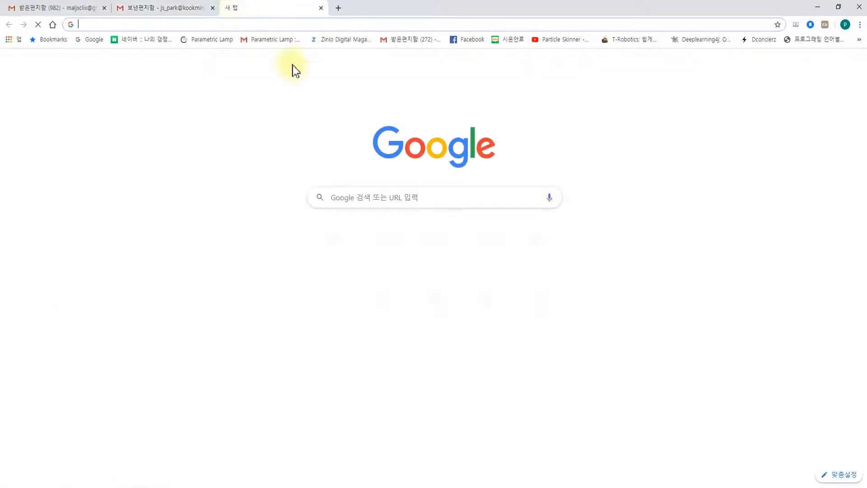
{"action": "left_click", "coordinate": [375, 194]}
{"action": "type", "text": "out"}
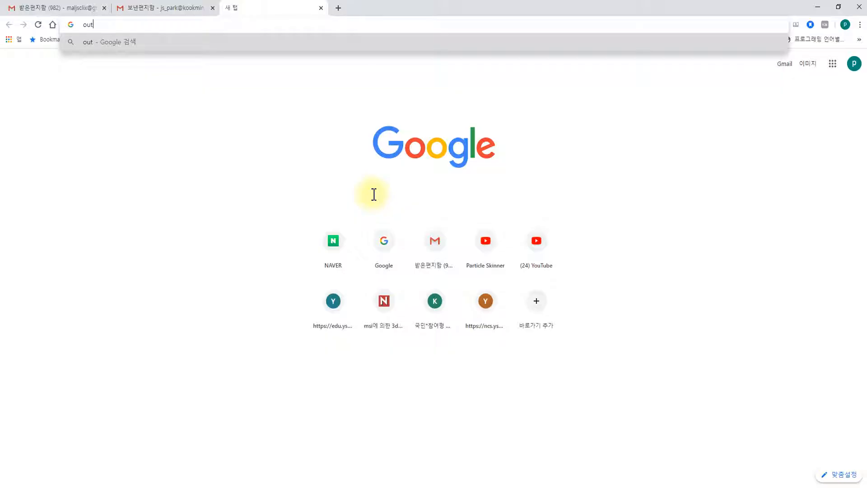
{"action": "type", "text": "focu"}
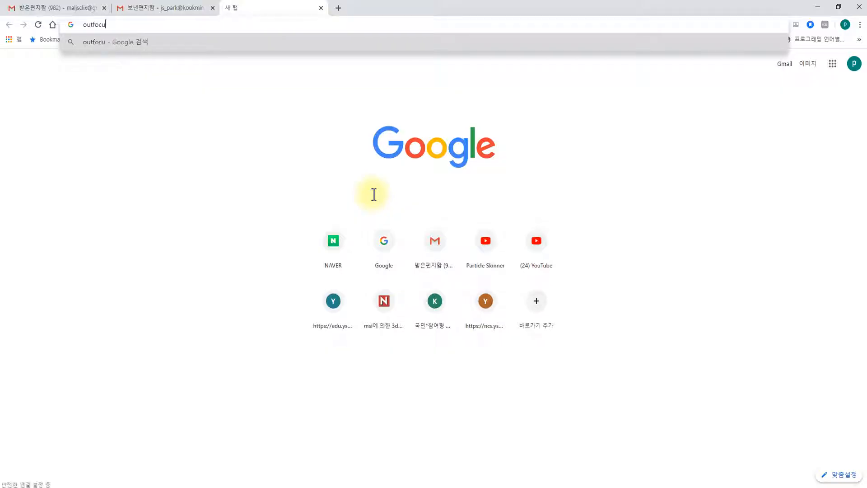
{"action": "type", "text": "sin"}
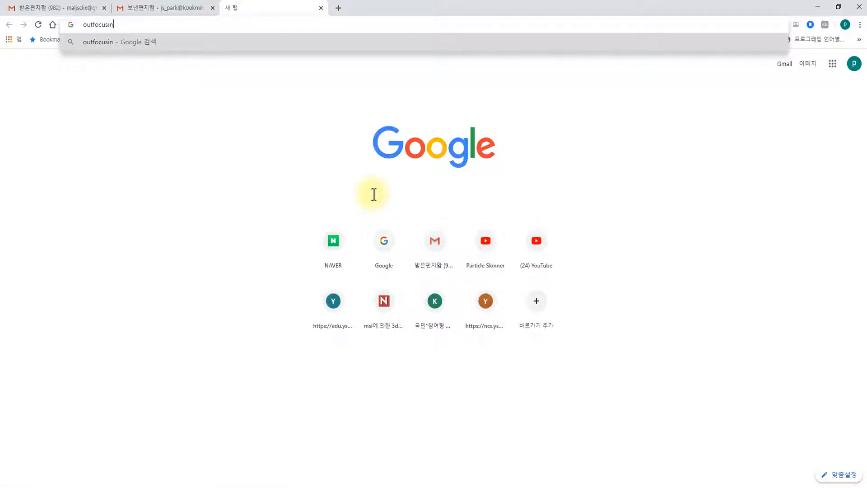
{"action": "type", "text": "g"}
{"action": "key", "text": "Return"}
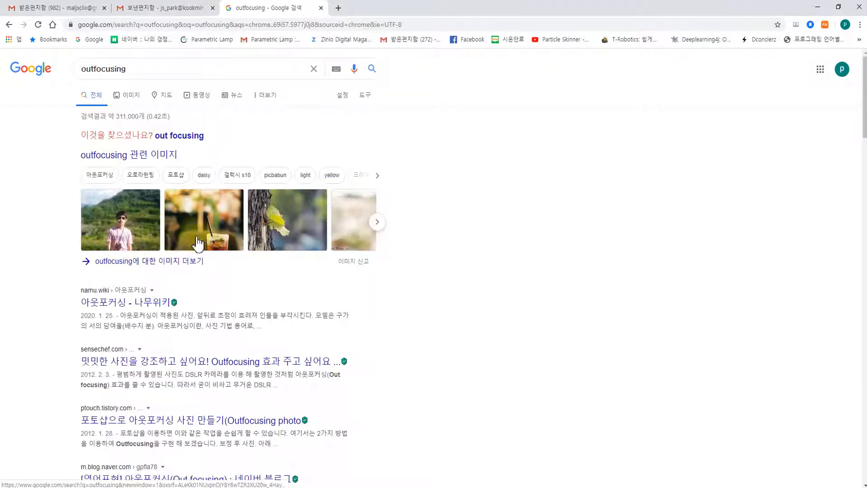
- Bring up the related image results and examine the example photos with blurred backgrounds
{"action": "left_click", "coordinate": [271, 244]}
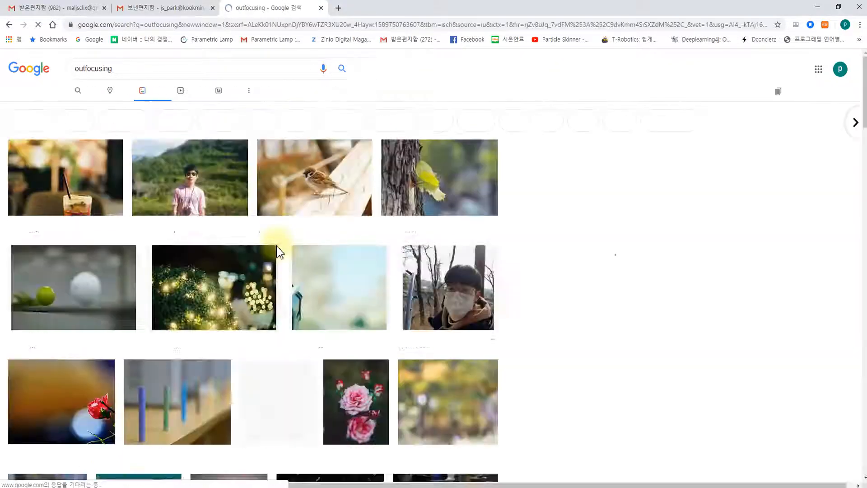
{"action": "scroll", "coordinate": [287, 247], "scroll_direction": "down", "scroll_amount": 5}
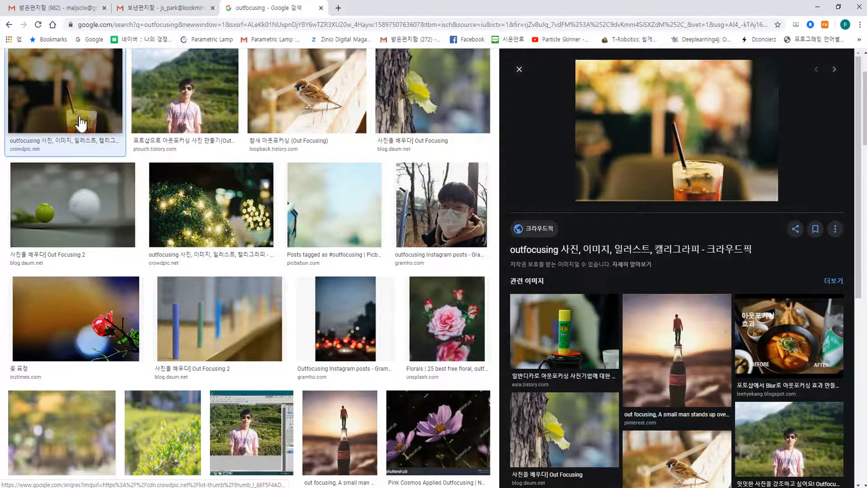
{"action": "scroll", "coordinate": [291, 133], "scroll_direction": "up", "scroll_amount": 2}
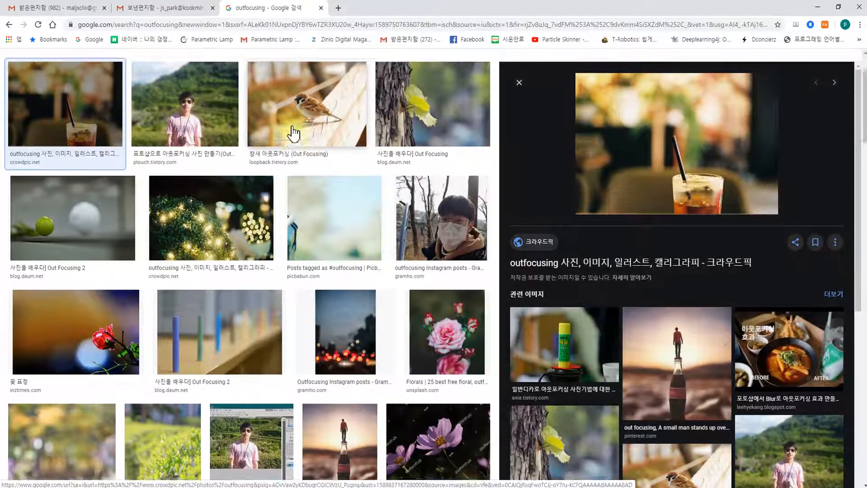
- Search Google Images for "motionblur", enlarge the photo of the red bus and telephone box, and return to 3ds Max
{"action": "left_click_drag", "start_coordinate": [133, 69], "coordinate": [2, 77]}
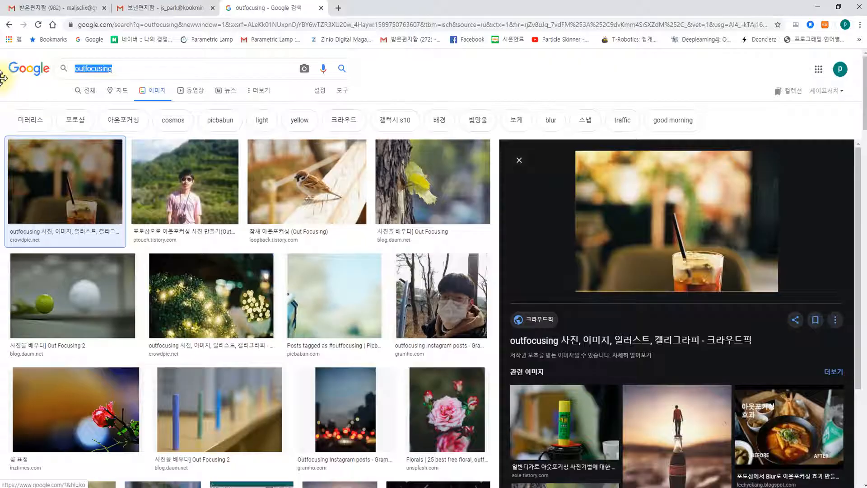
{"action": "type", "text": "motion"}
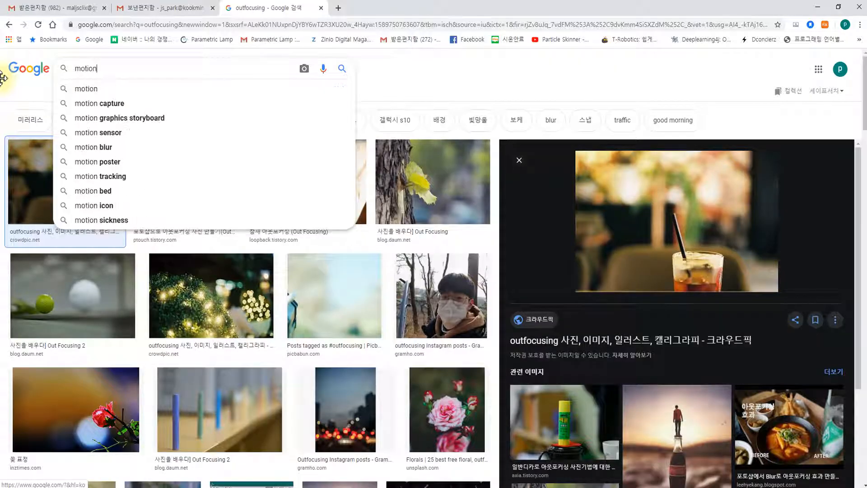
{"action": "type", "text": "bl"}
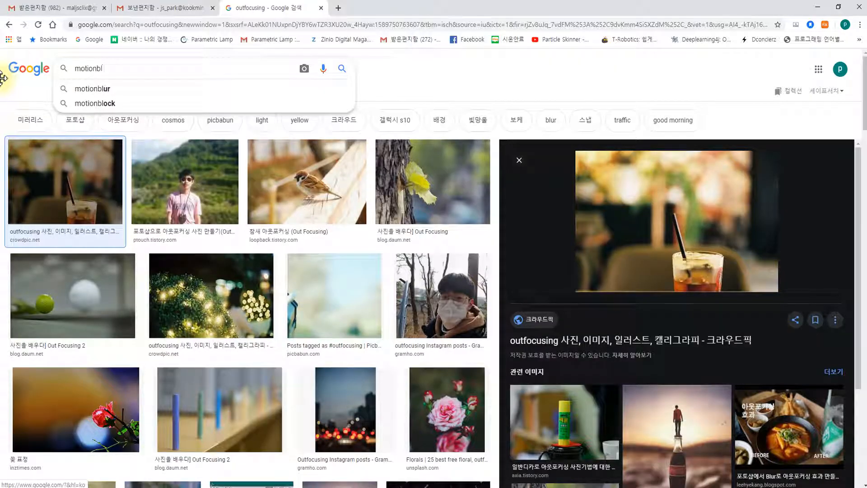
{"action": "type", "text": "ur"}
{"action": "key", "text": "Return"}
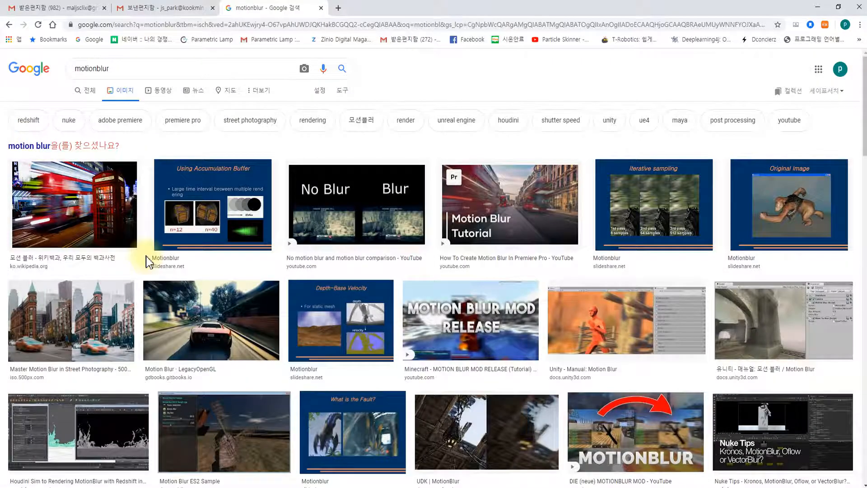
{"action": "left_click", "coordinate": [86, 228]}
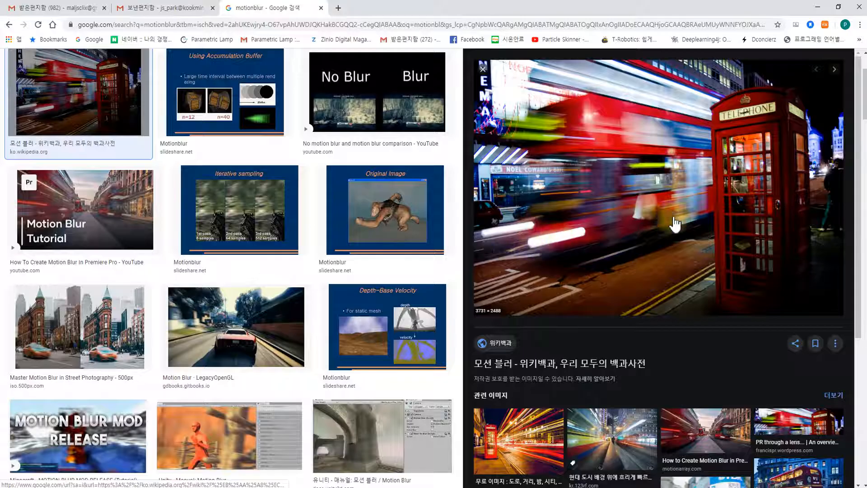
{"action": "left_click", "coordinate": [819, 8]}
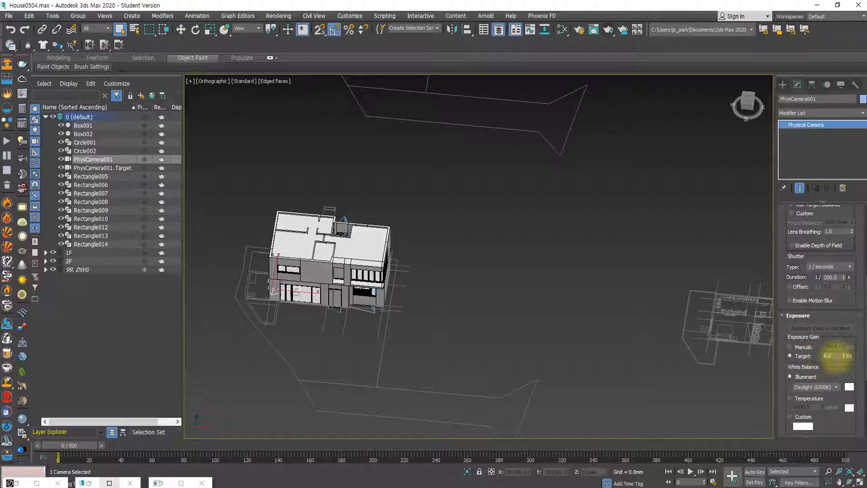
{"action": "left_click_drag", "start_coordinate": [835, 355], "coordinate": [809, 358]}
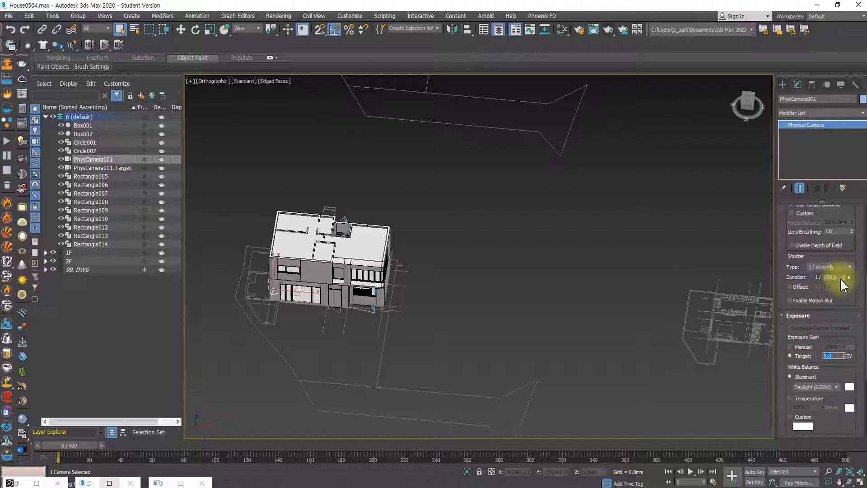
{"action": "left_click_drag", "start_coordinate": [843, 277], "coordinate": [830, 278]}
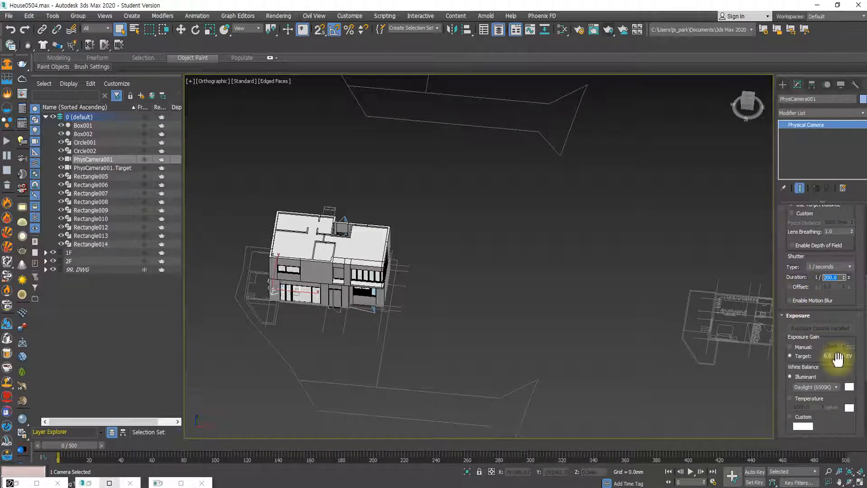
{"action": "left_click_drag", "start_coordinate": [835, 355], "coordinate": [805, 355]}
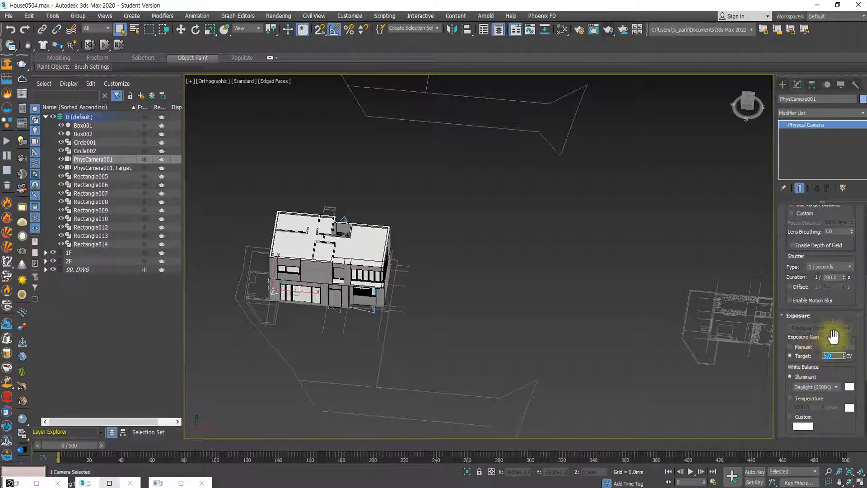
- Try a shutter duration of 1/10 s with an exposure gain target of 5 EV on PhysCamera001
{"action": "left_click_drag", "start_coordinate": [841, 277], "coordinate": [774, 271]}
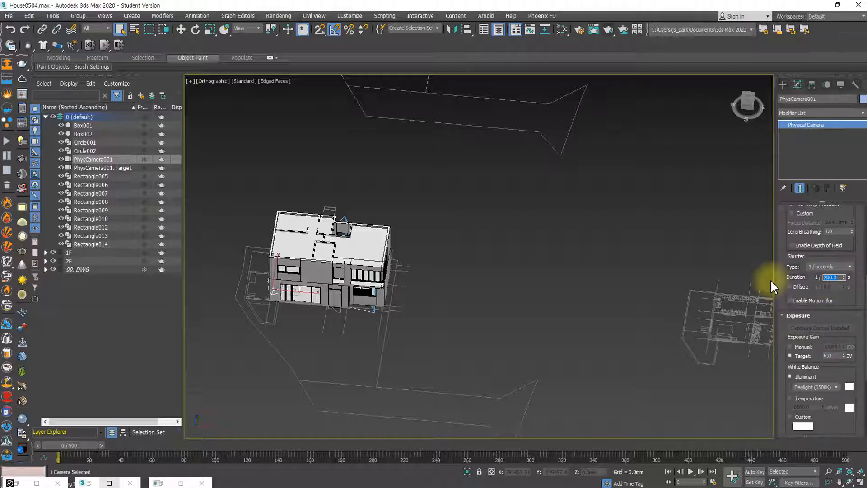
{"action": "type", "text": "10"}
{"action": "key", "text": "Return"}
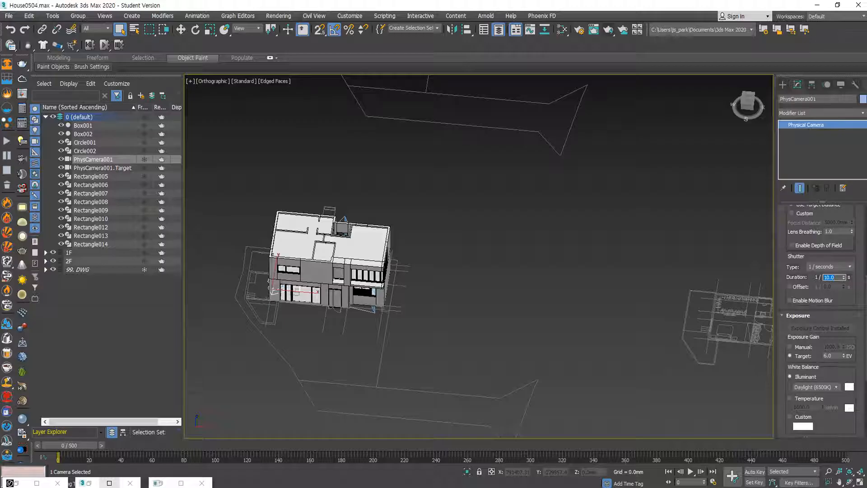
{"action": "double_click", "coordinate": [833, 355]}
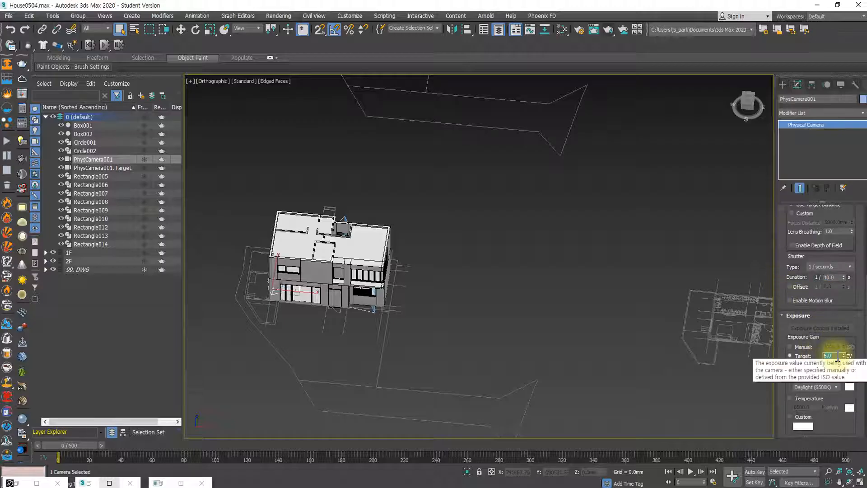
{"action": "type", "text": "5"}
{"action": "key", "text": "Return"}
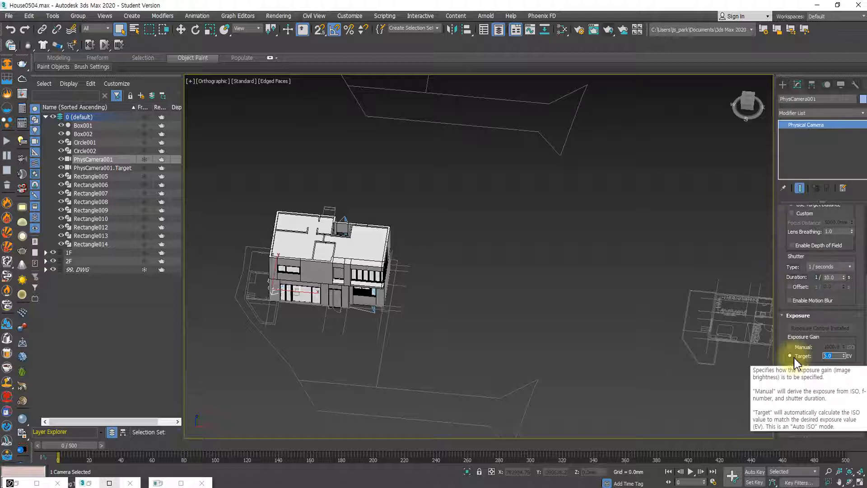
- Restore the PhysCamera001 exposure gain target to 6 EV and the shutter duration to 1/200 s
{"action": "left_click_drag", "start_coordinate": [833, 356], "coordinate": [759, 354]}
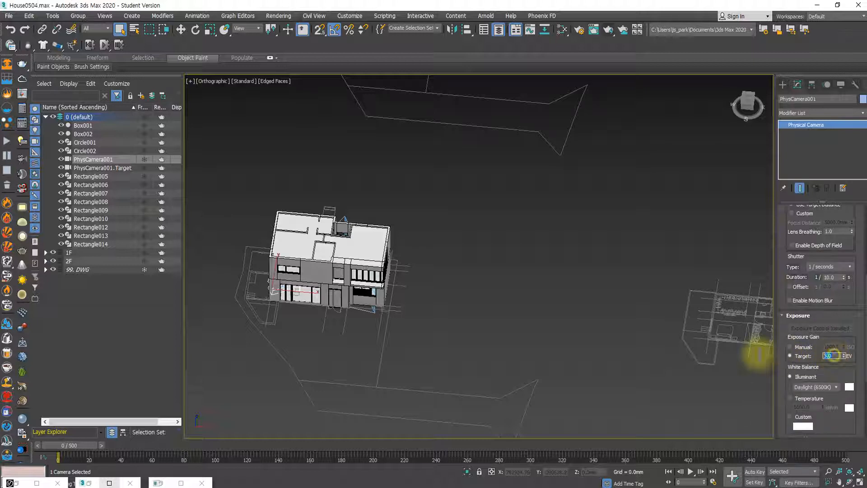
{"action": "type", "text": "6"}
{"action": "key", "text": "Return"}
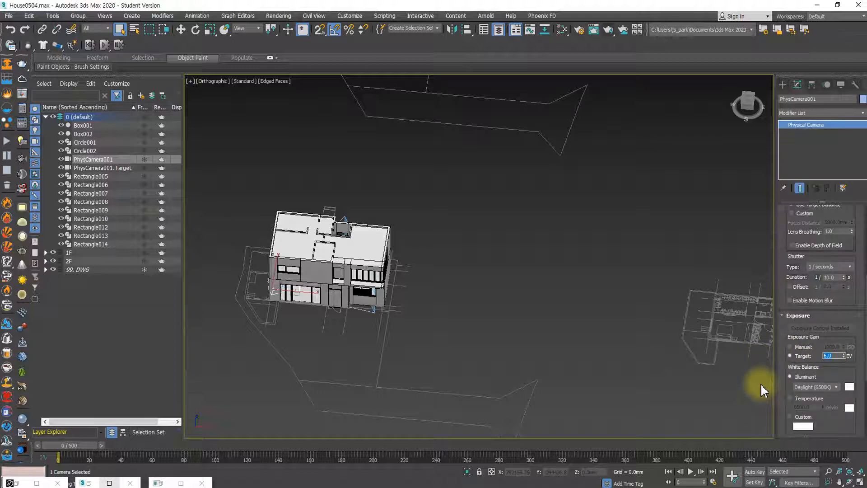
{"action": "left_click_drag", "start_coordinate": [831, 277], "coordinate": [775, 289]}
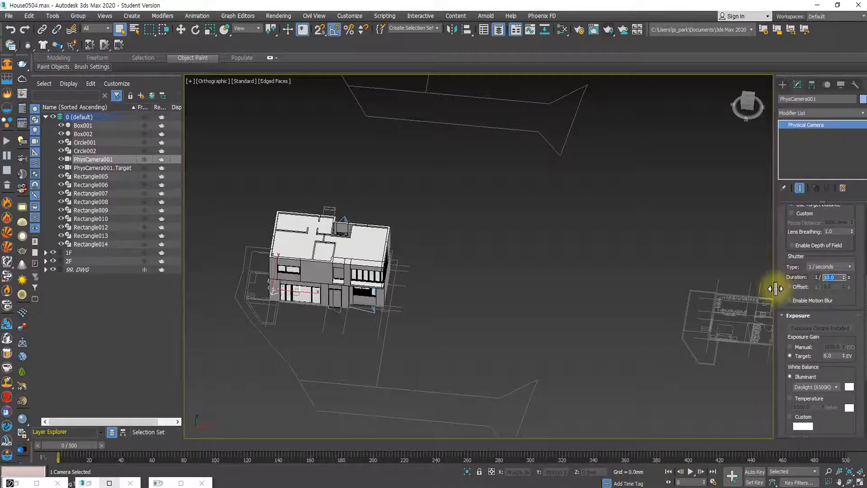
{"action": "type", "text": "200"}
{"action": "key", "text": "Return"}
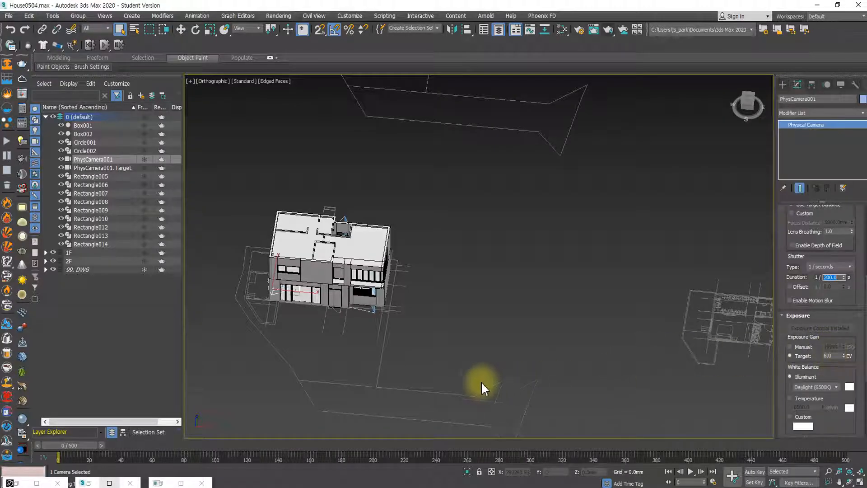
- Bring up the camera's basic and lens parameters and switch the viewport to the PhysCamera001 view
{"action": "left_click_drag", "start_coordinate": [784, 242], "coordinate": [765, 408]}
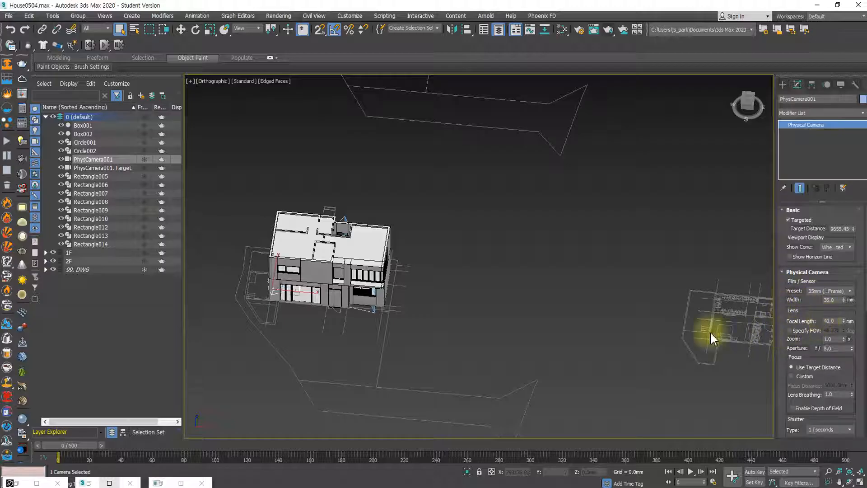
{"action": "key", "text": "c"}
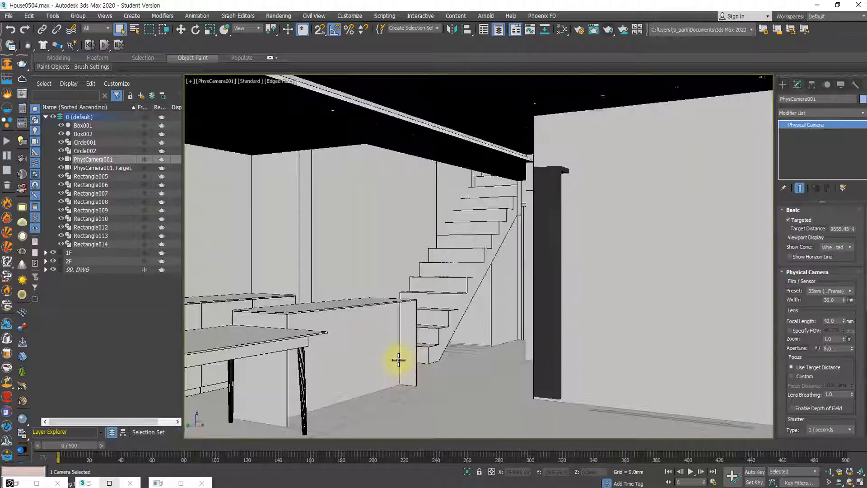